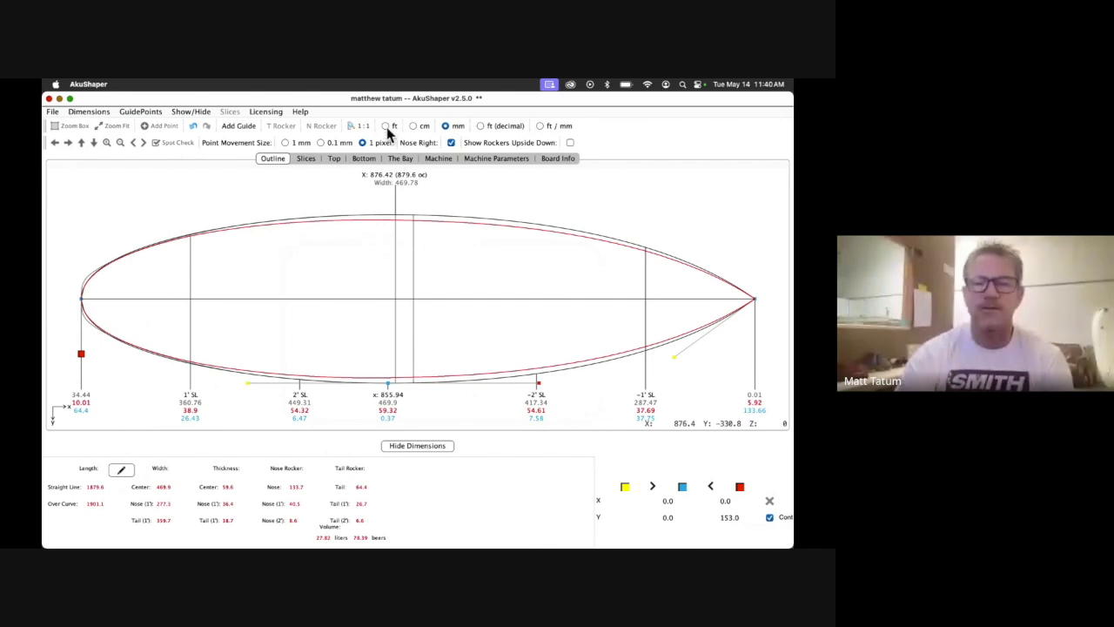
# Switch the units to feet and enter a straight-line length of 6 ft 6 in, width 21 1/2 in and thickness 2 5/8 in
pyautogui.click(386, 126)
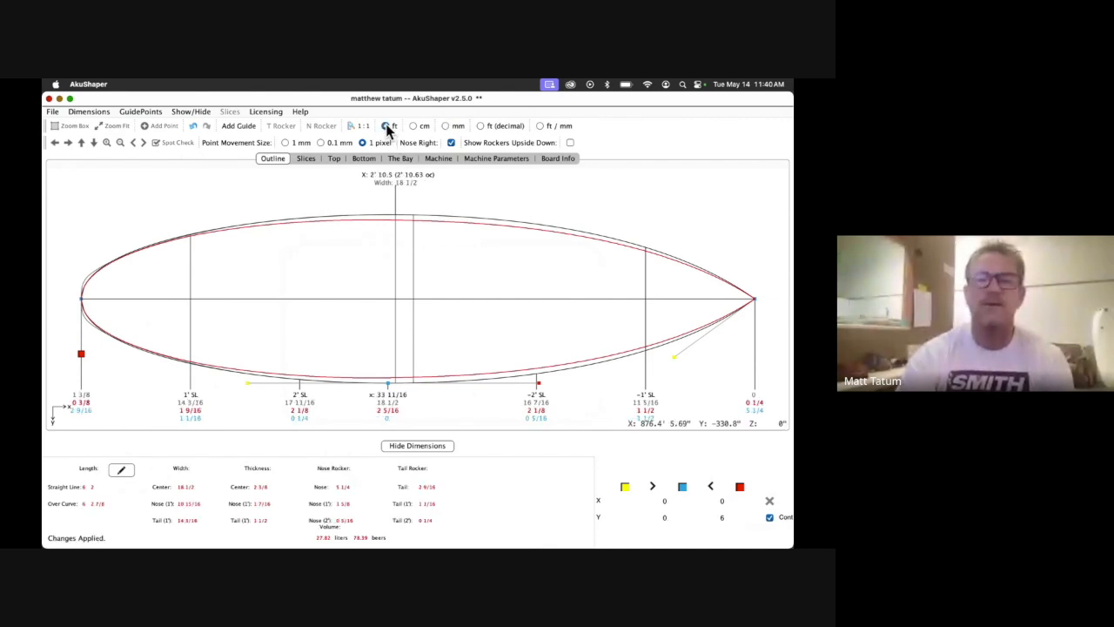
pyautogui.click(121, 470)
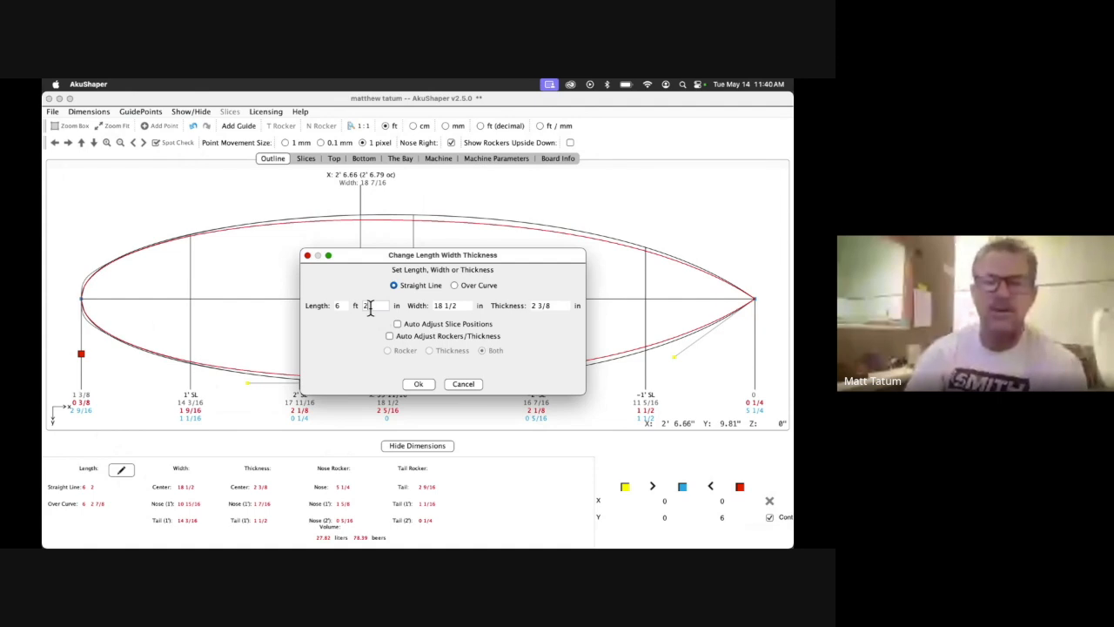
pyautogui.write('6')
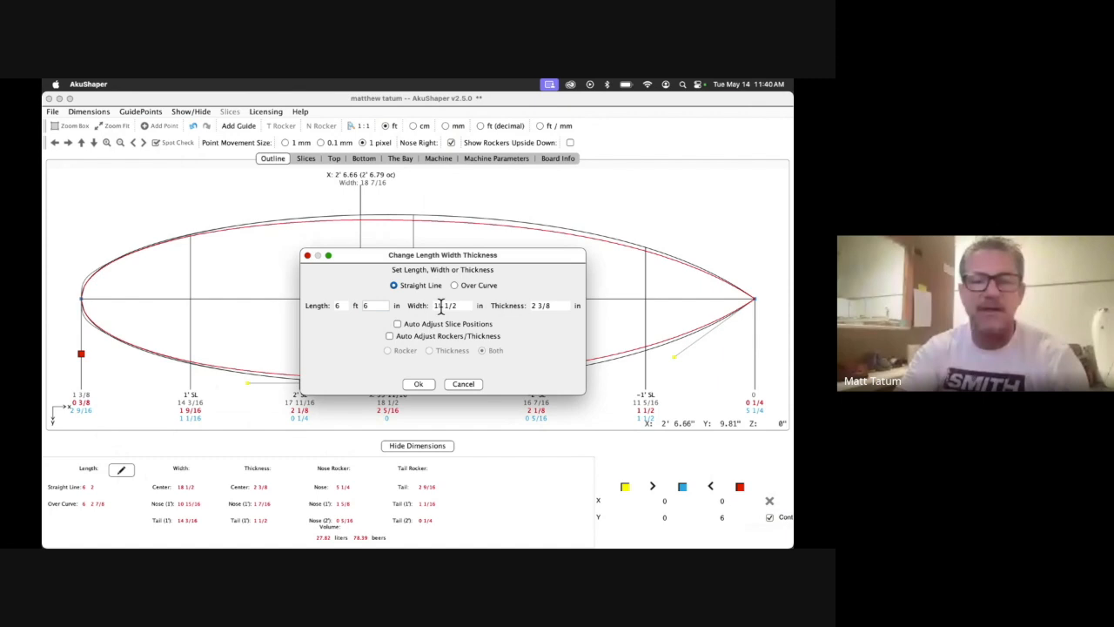
pyautogui.moveTo(464, 304); pyautogui.dragTo(411, 308)
pyautogui.write('21 1')
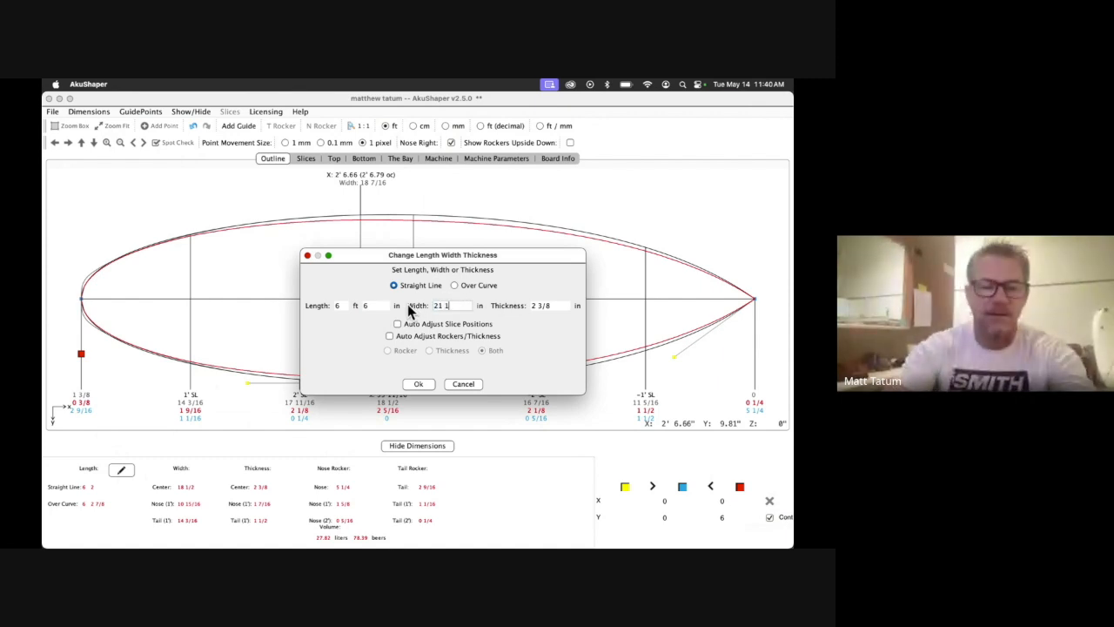
pyautogui.write('/2')
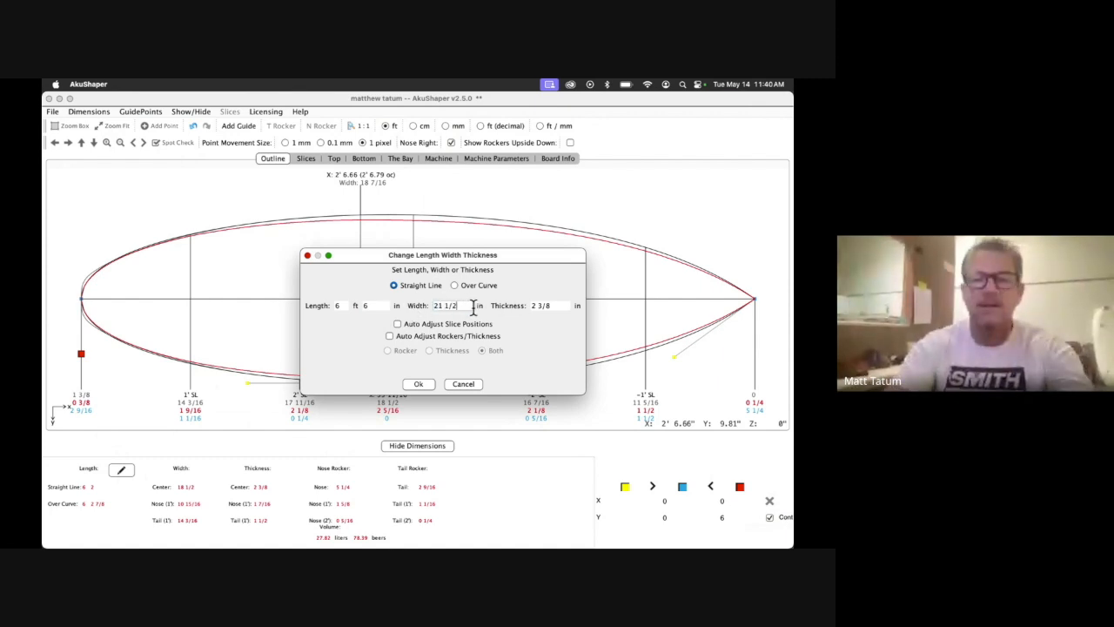
pyautogui.click(560, 303)
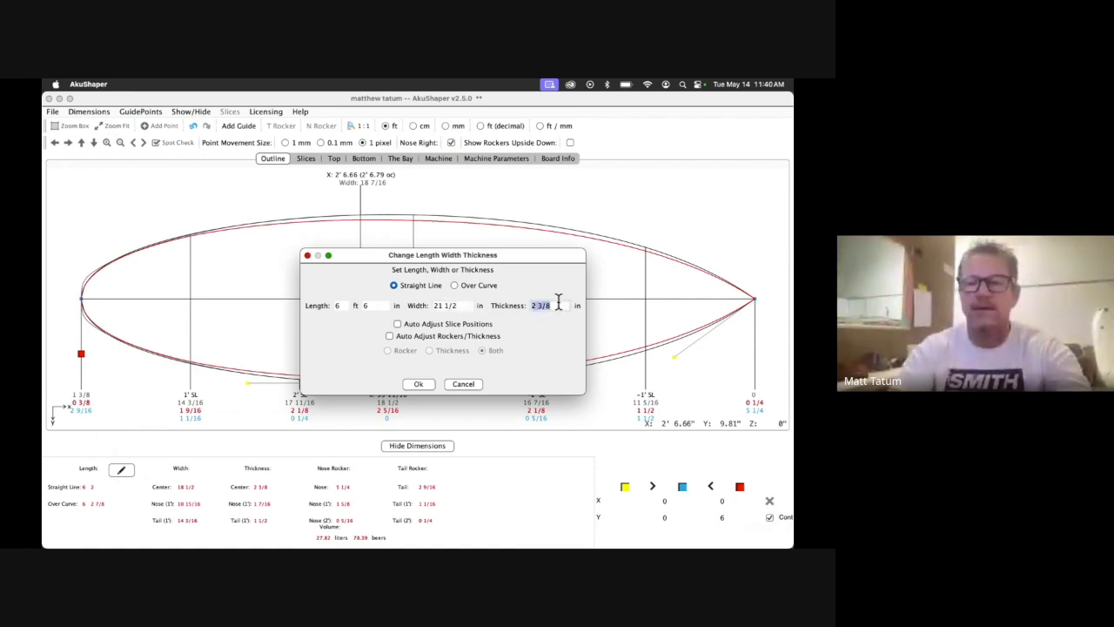
pyautogui.write('2 5')
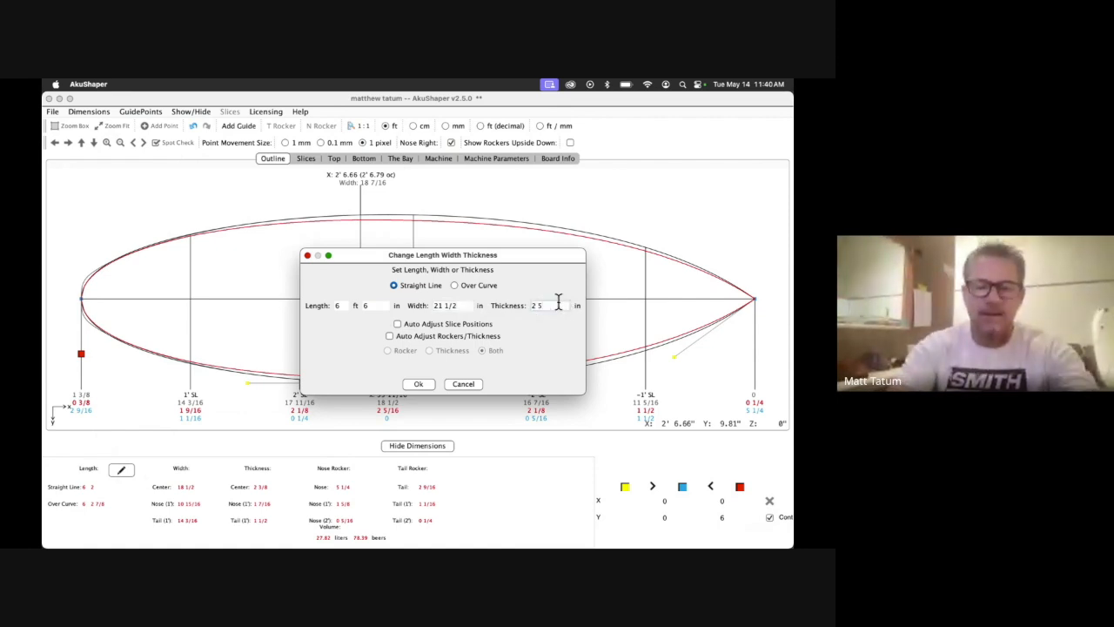
pyautogui.write('/8')
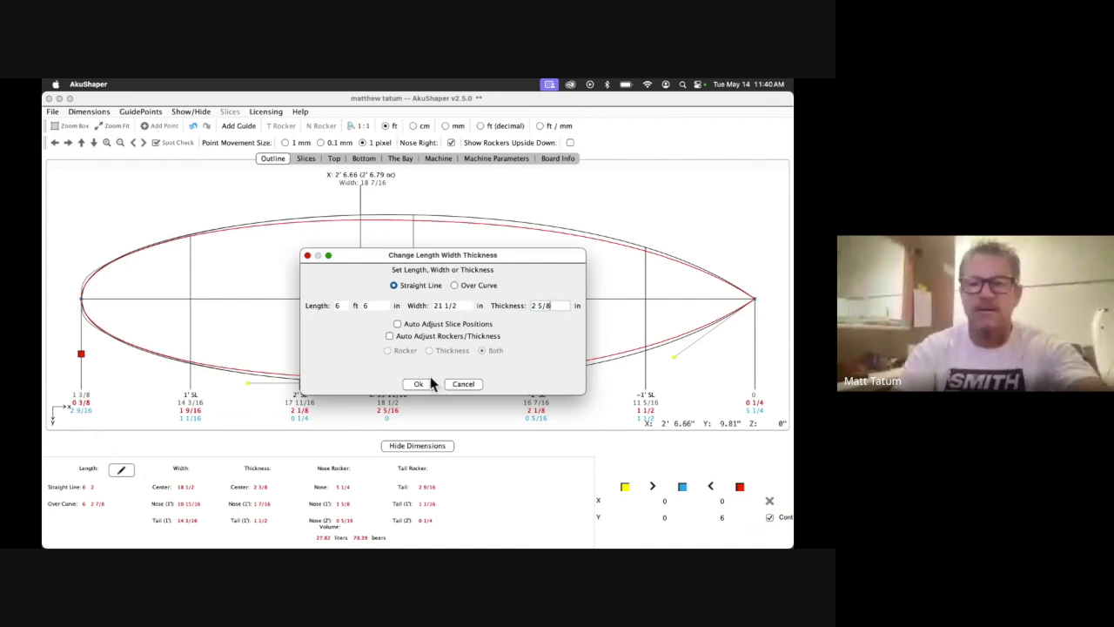
# Enable automatic adjustment of slice positions and of both rockers and thickness, and apply the new board dimensions
pyautogui.click(398, 325)
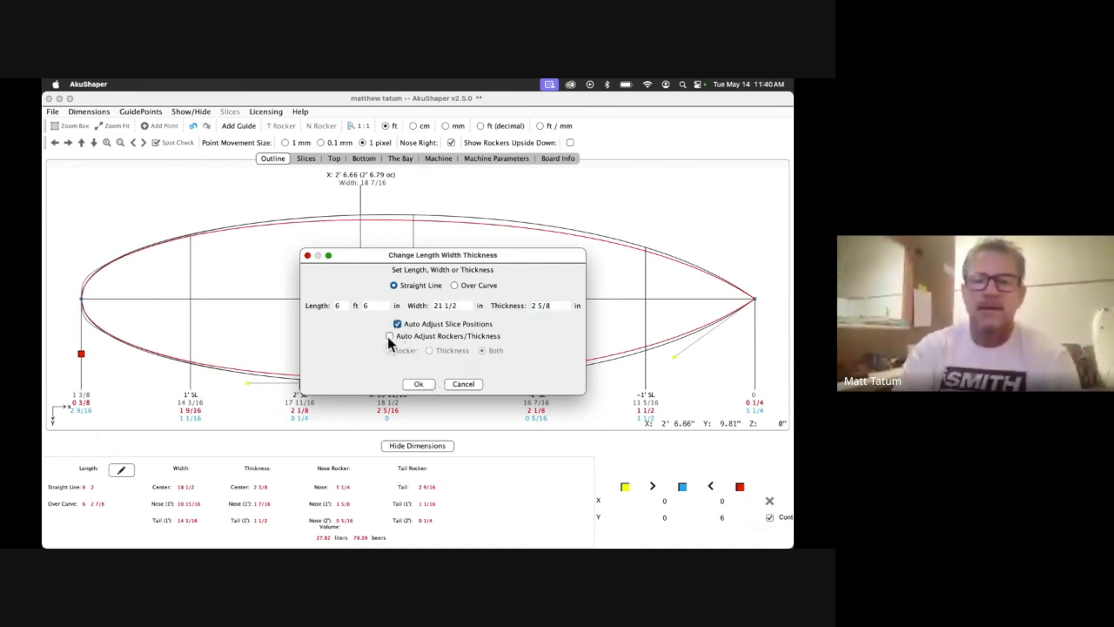
pyautogui.click(390, 336)
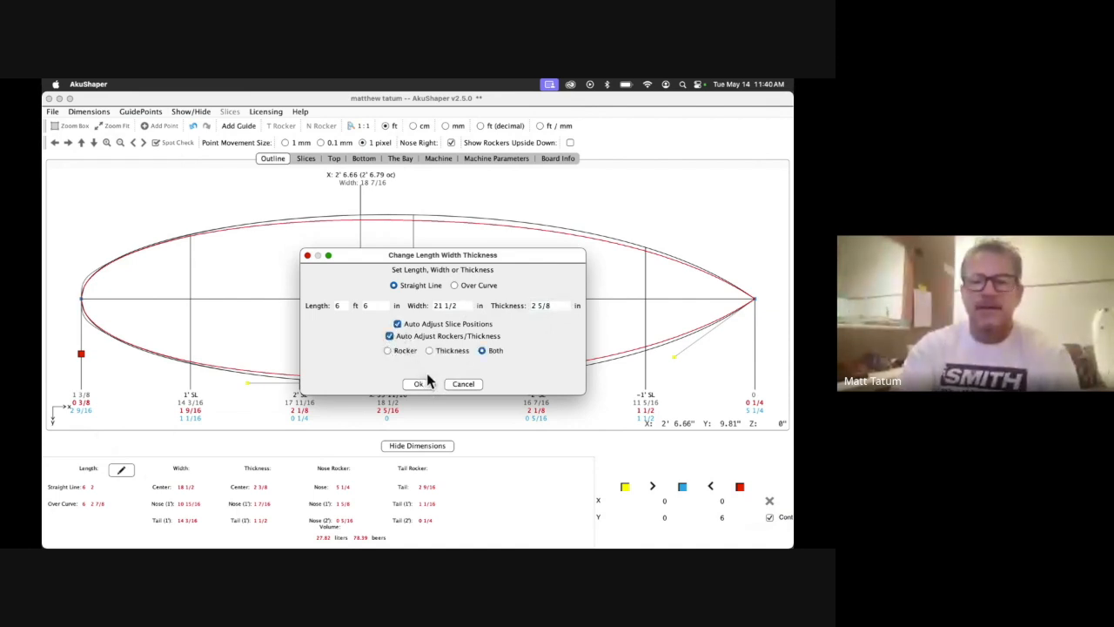
pyautogui.click(389, 336)
pyautogui.click(398, 324)
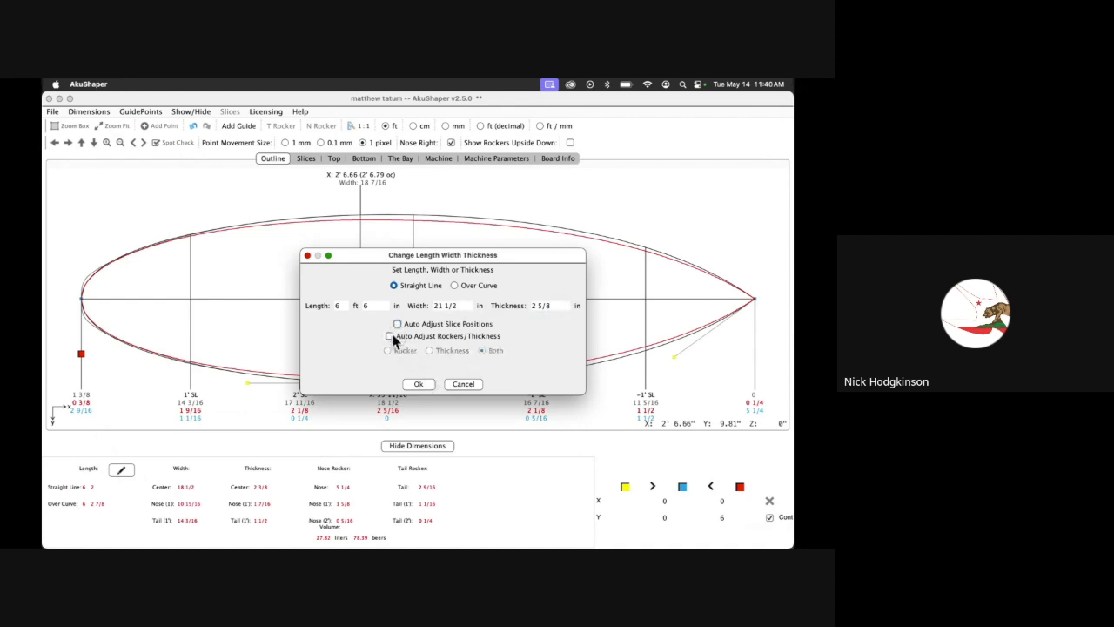
pyautogui.click(389, 336)
pyautogui.click(398, 324)
pyautogui.click(421, 385)
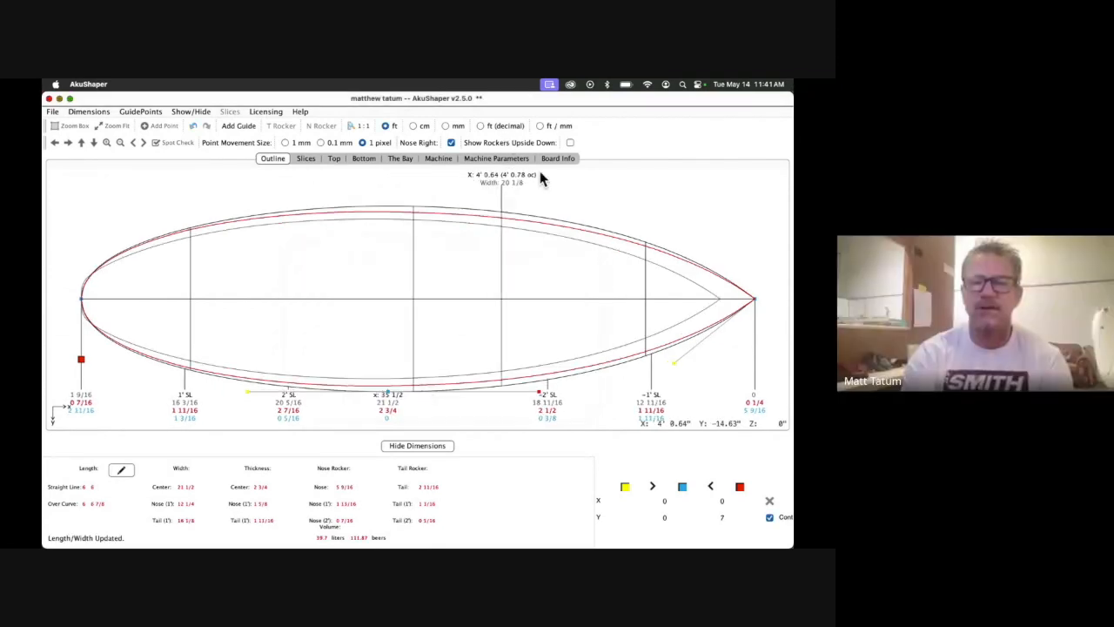
# Hide the original board and ghost board outlines
pyautogui.click(205, 112)
pyautogui.click(197, 150)
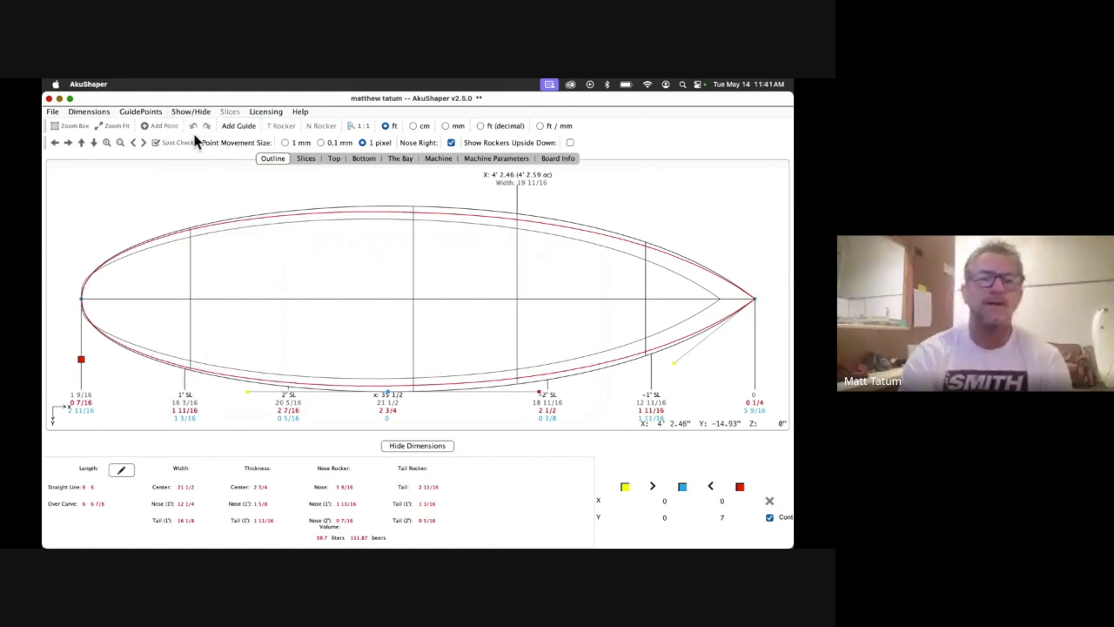
pyautogui.click(197, 113)
pyautogui.click(199, 148)
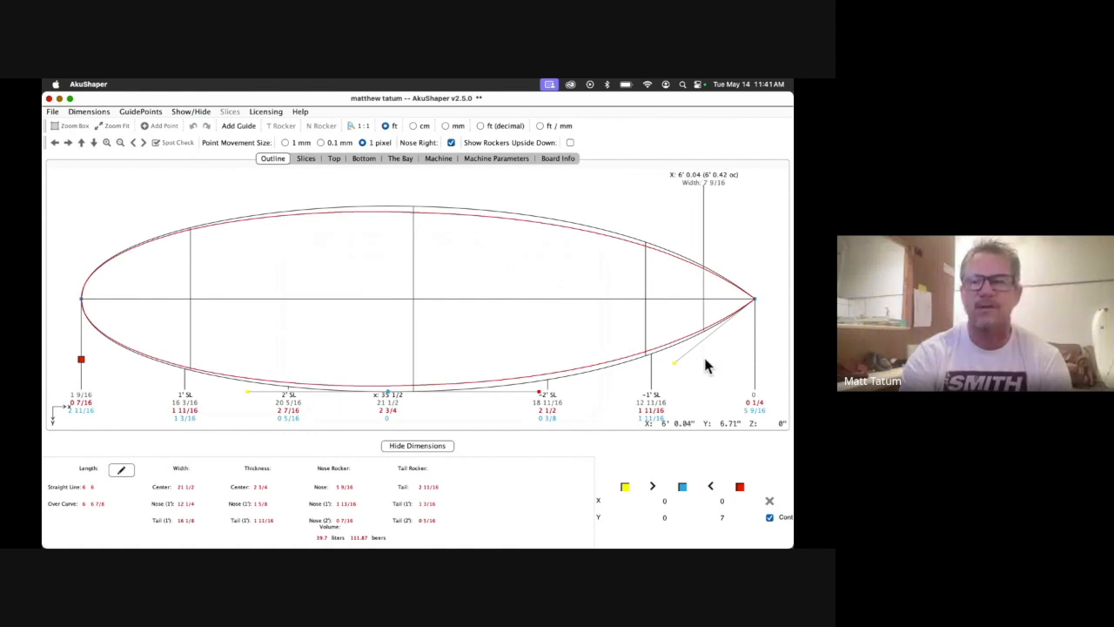
# Widen the nose by nudging its outline handle outward until the width 1 ft from the nose is 13 1/2 in
pyautogui.click(673, 361)
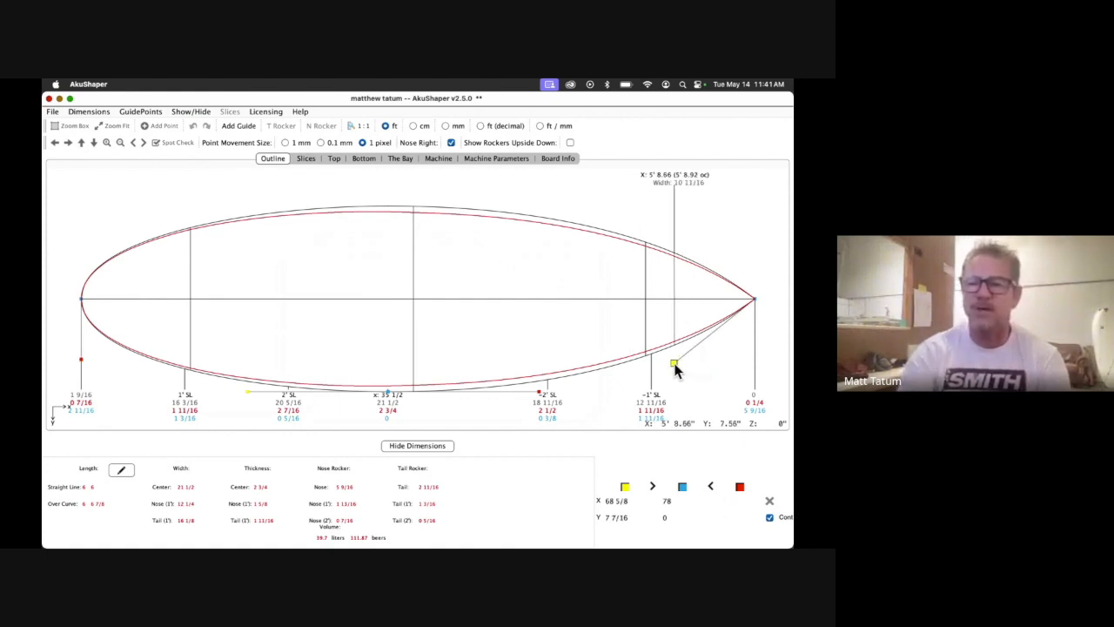
pyautogui.press('Down')
pyautogui.press('Down')
pyautogui.press('Down')
pyautogui.press('Down')
pyautogui.press('Down')
pyautogui.press('Down')
pyautogui.press('Down')
pyautogui.press('Down')
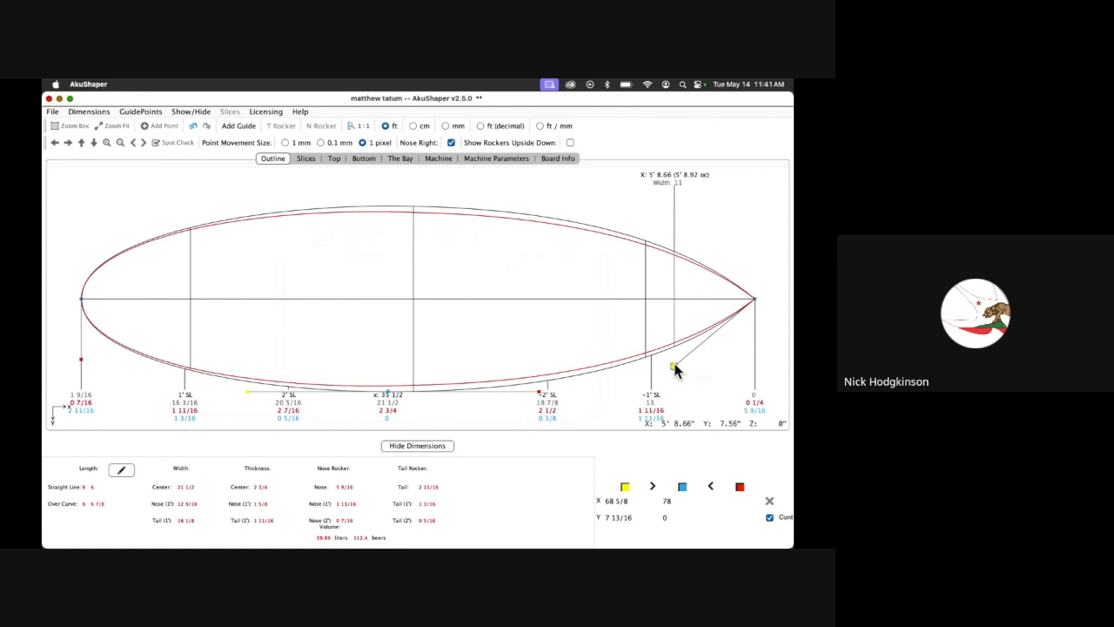
pyautogui.press('Down')
pyautogui.press('Down')
pyautogui.press('Down')
pyautogui.press('Down')
pyautogui.press('Down')
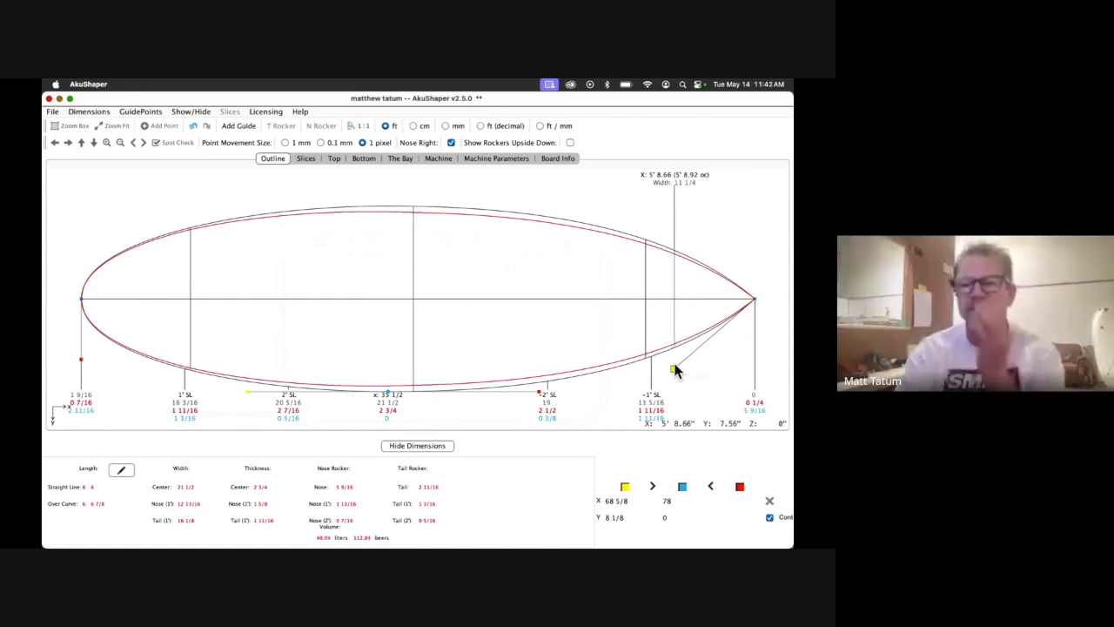
pyautogui.press('Down')
pyautogui.press('Down')
pyautogui.press('Down')
pyautogui.press('Down')
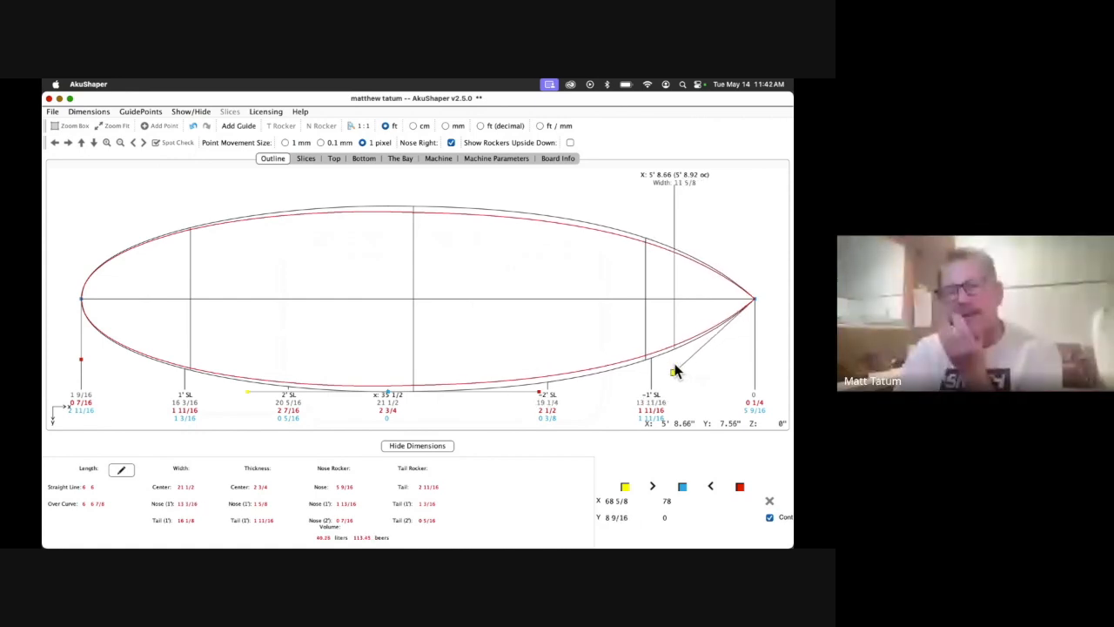
pyautogui.press('Down')
pyautogui.press('Down')
pyautogui.press('Down')
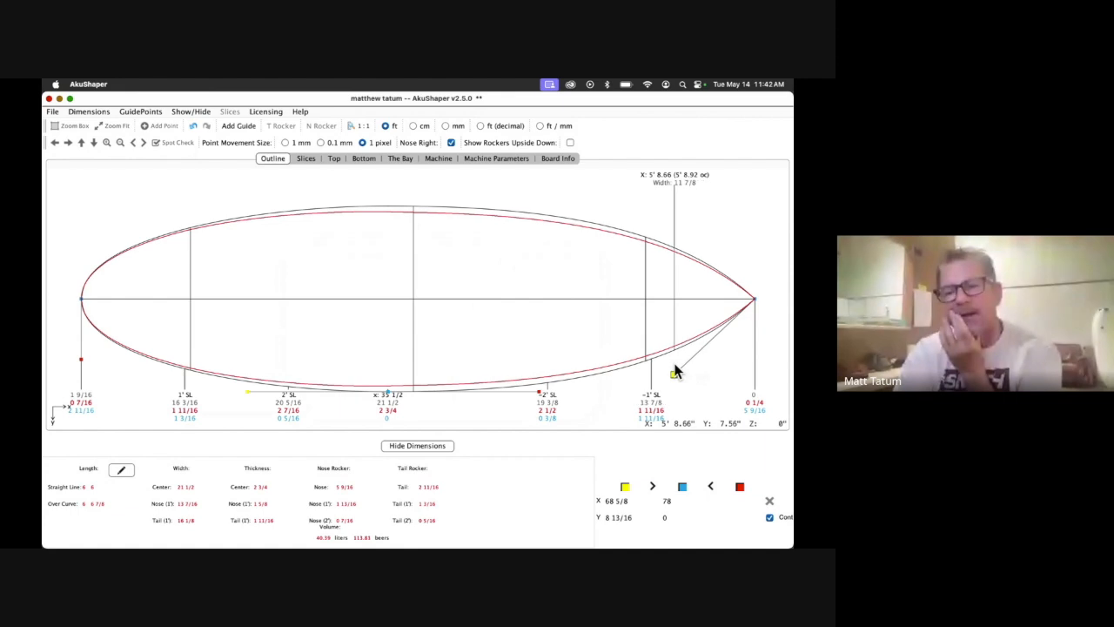
# Narrow the tail by nudging its outline handle inward to a Y position of 6 3/8 in
pyautogui.click(81, 360)
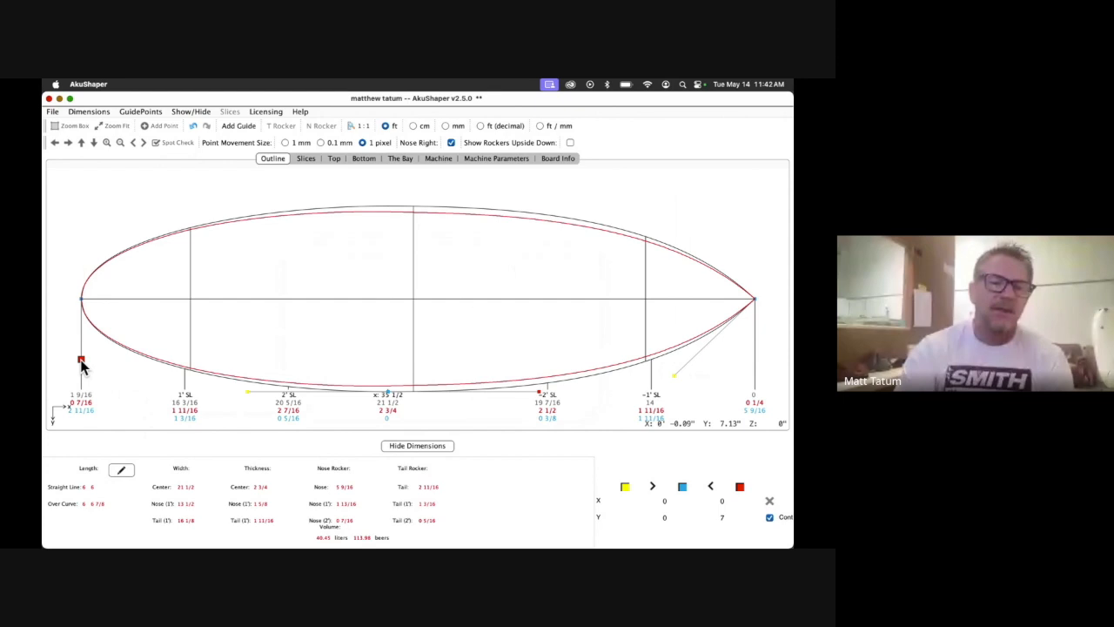
pyautogui.press('Up')
pyautogui.press('Up')
pyautogui.press('Up')
pyautogui.press('Up')
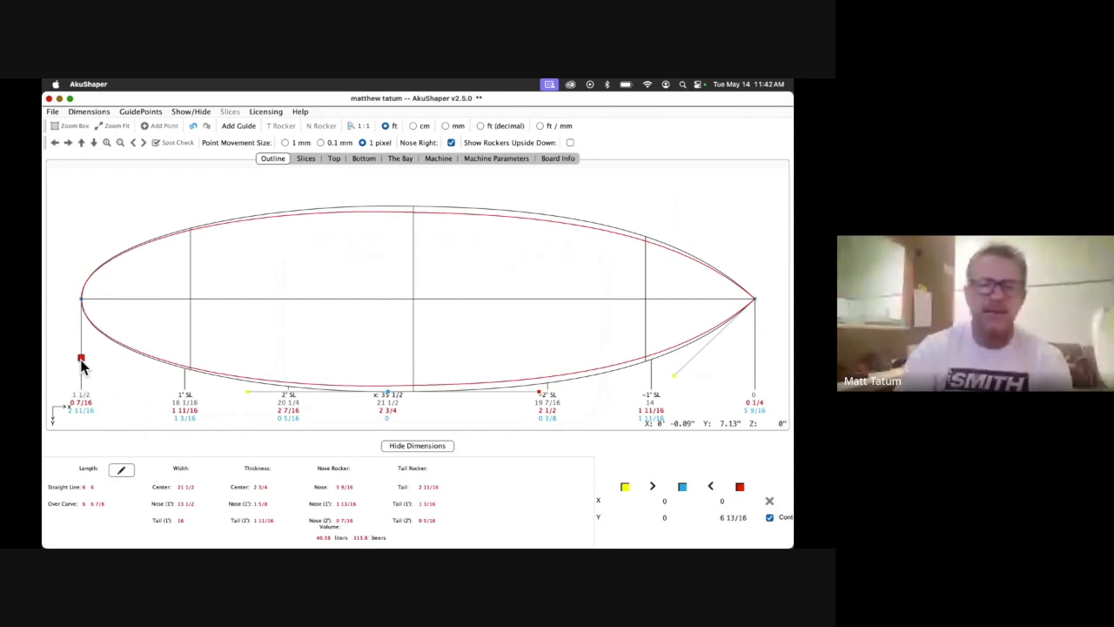
pyautogui.press('Up')
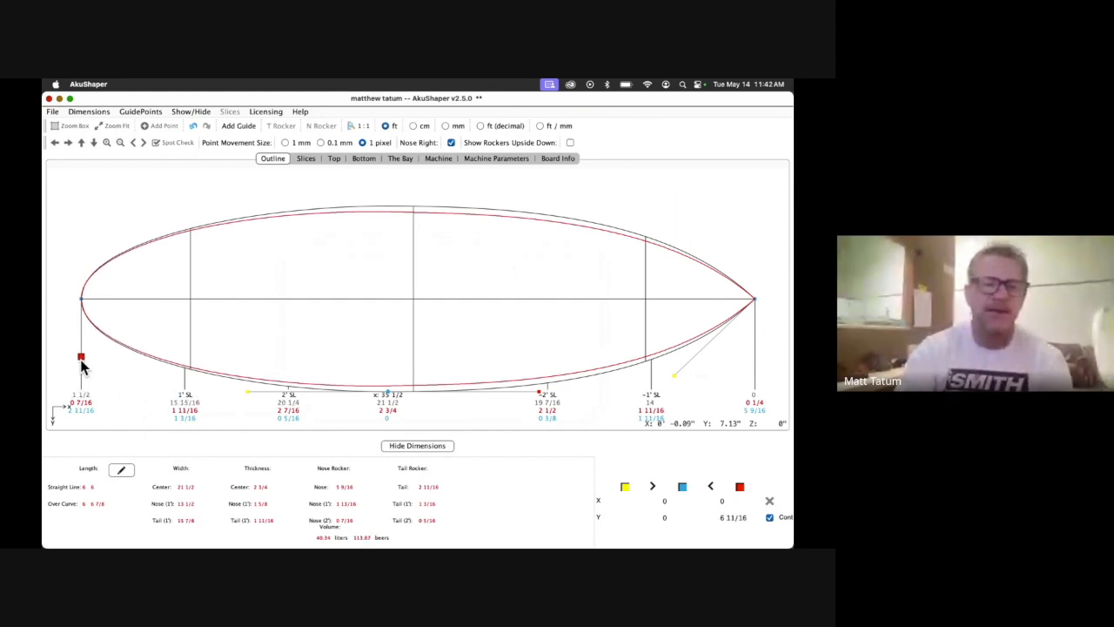
pyautogui.press('Up')
pyautogui.press('Up')
pyautogui.press('Up')
pyautogui.press('Up')
pyautogui.press('Up')
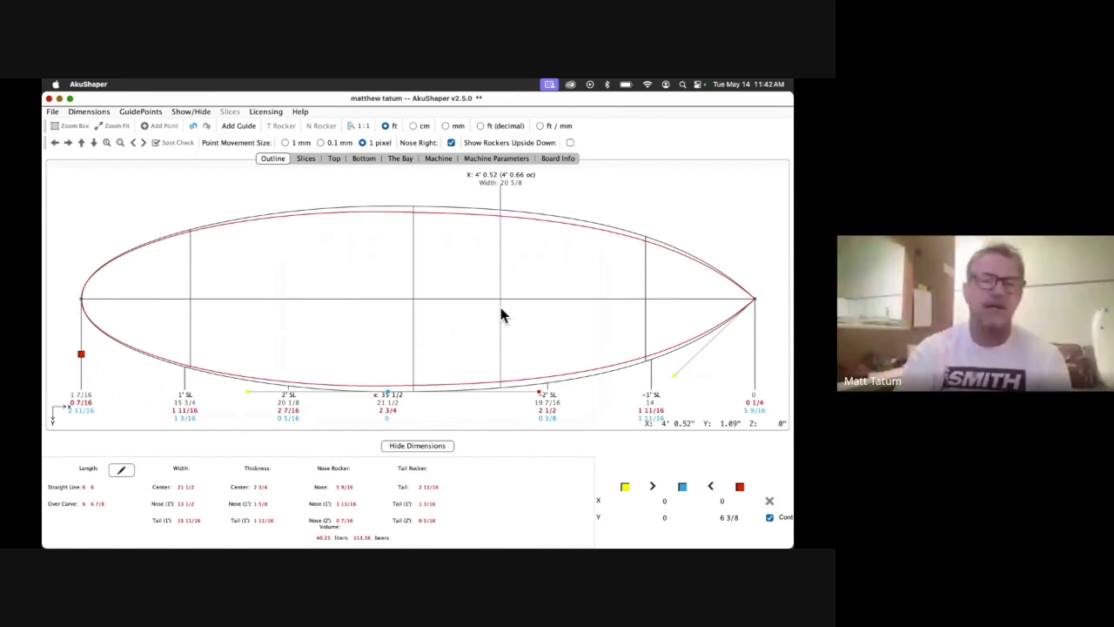
# Show the board's center of mass on the outline
pyautogui.click(186, 111)
pyautogui.moveTo(208, 196)
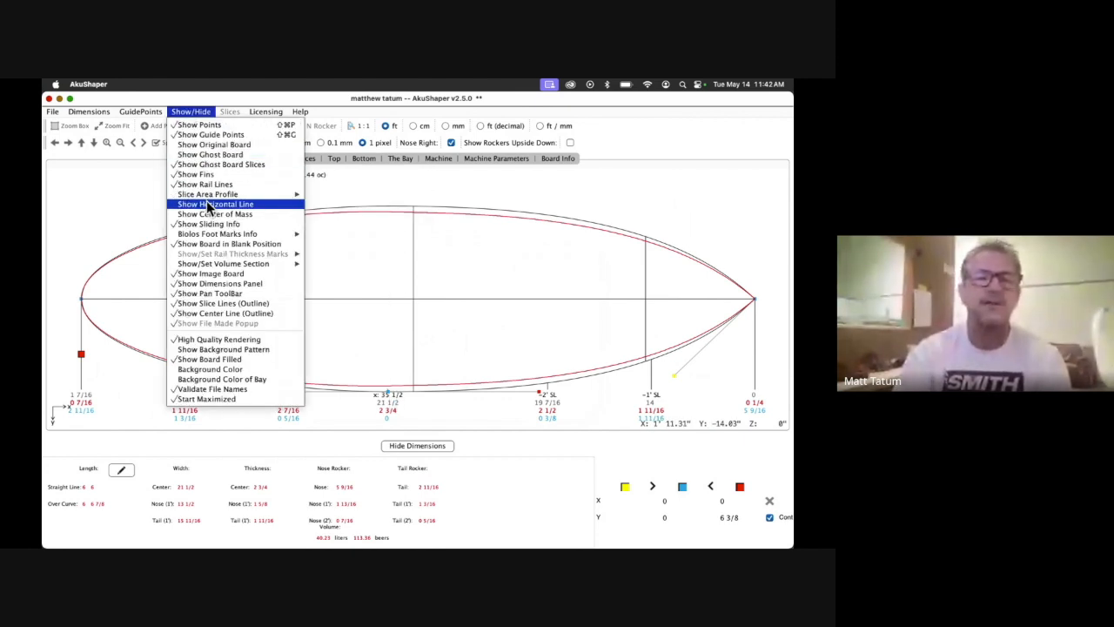
pyautogui.click(206, 214)
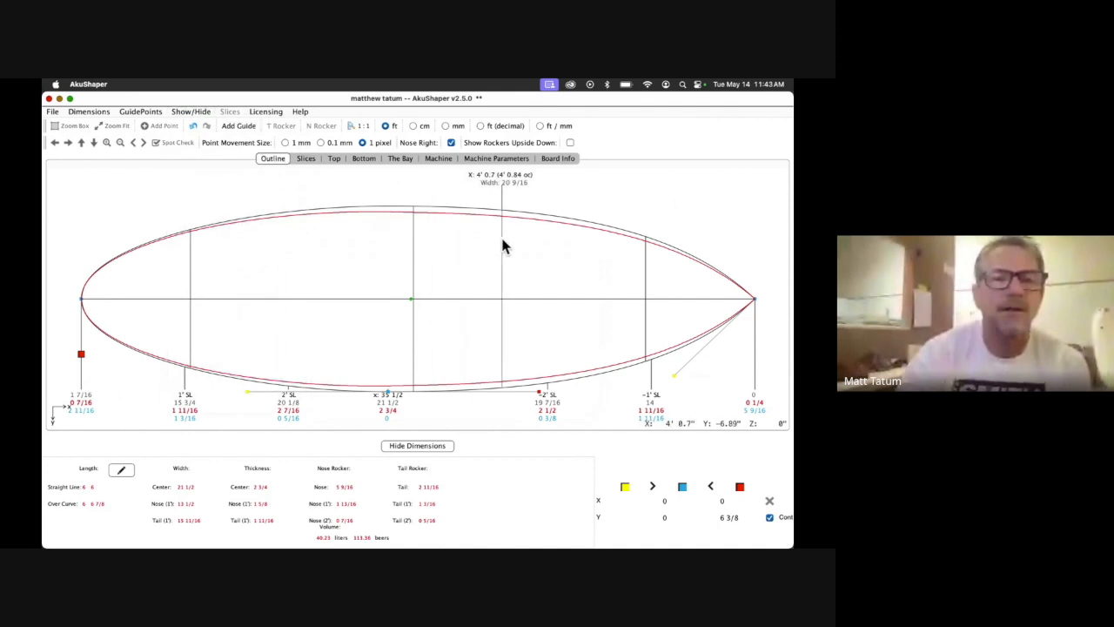
# Shift the outline's wide point toward the nose to an X position of 38 5/8 in
pyautogui.click(389, 393)
pyautogui.press('Right')
pyautogui.press('Right')
pyautogui.press('Right')
pyautogui.press('Right')
pyautogui.press('Right')
pyautogui.press('Right')
pyautogui.press('Right')
pyautogui.press('Right')
pyautogui.press('Right')
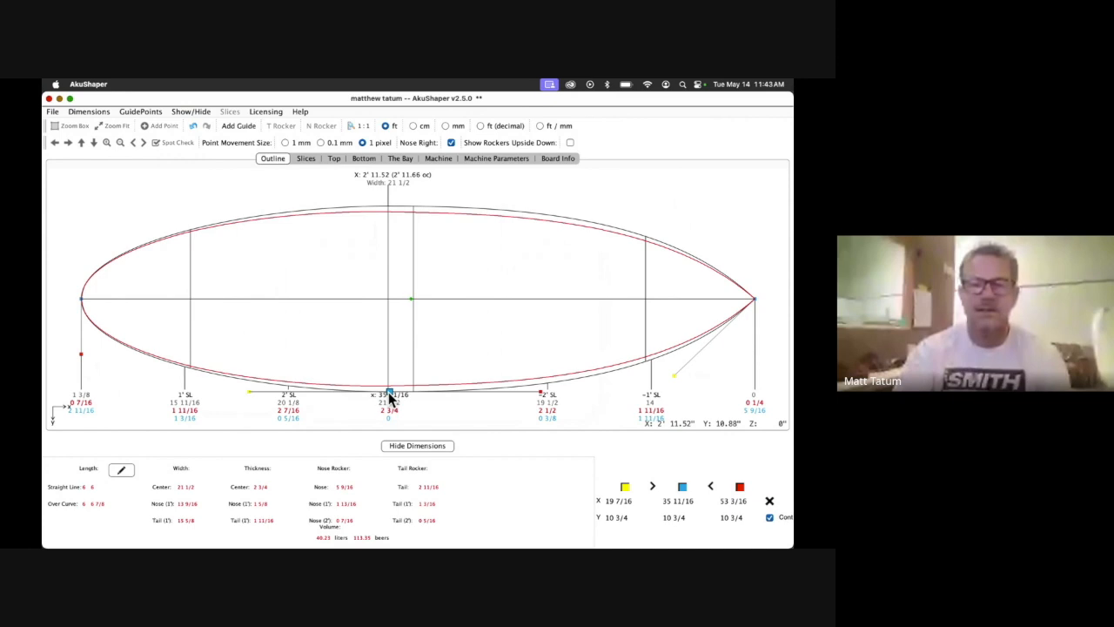
pyautogui.press('Right')
pyautogui.press('Right')
pyautogui.press('Right')
pyautogui.press('Right')
pyautogui.press('Right')
pyautogui.press('Right')
pyautogui.press('Right')
pyautogui.press('Right')
pyautogui.press('Right')
pyautogui.press('Right')
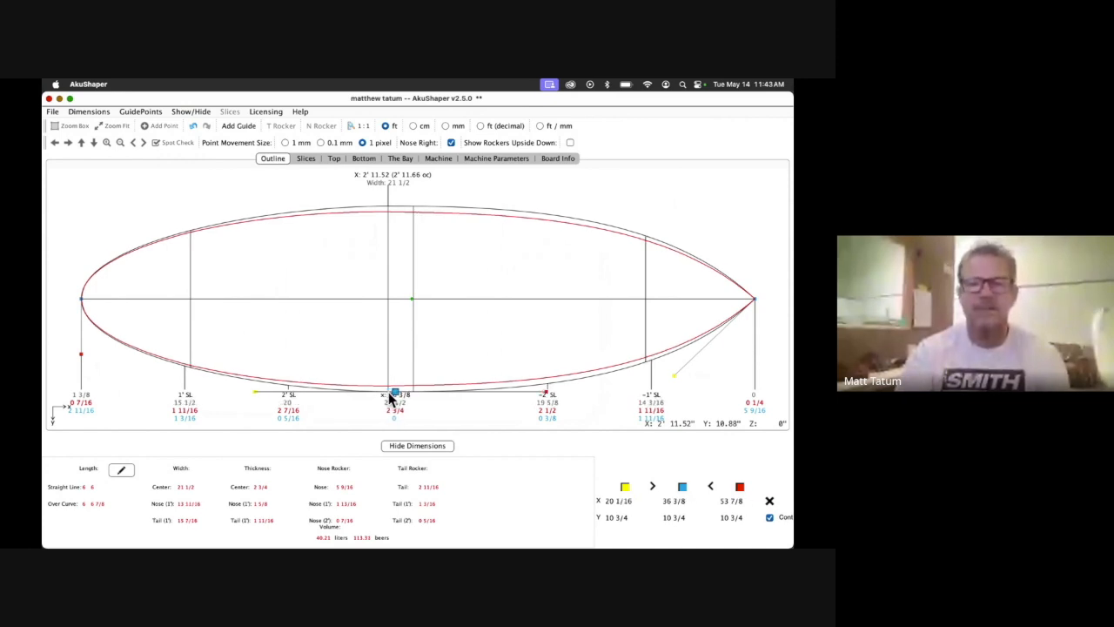
pyautogui.press('Right')
pyautogui.press('Right')
pyautogui.press('Right')
pyautogui.press('Right')
pyautogui.press('Right')
pyautogui.press('Right')
pyautogui.press('Right')
pyautogui.press('Right')
pyautogui.press('Right')
pyautogui.press('Right')
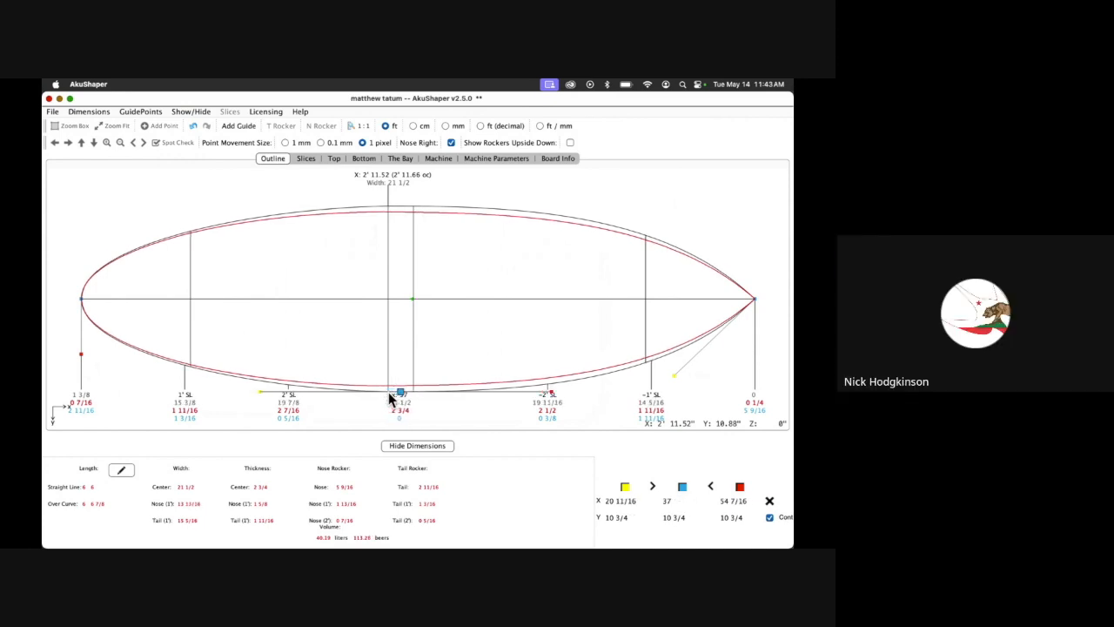
pyautogui.press('Right')
pyautogui.press('Right')
pyautogui.press('Right')
pyautogui.press('Right')
pyautogui.press('Right')
pyautogui.press('Right')
pyautogui.press('Right')
pyautogui.press('Right')
pyautogui.press('Right')
pyautogui.press('Right')
pyautogui.press('Right')
pyautogui.press('Right')
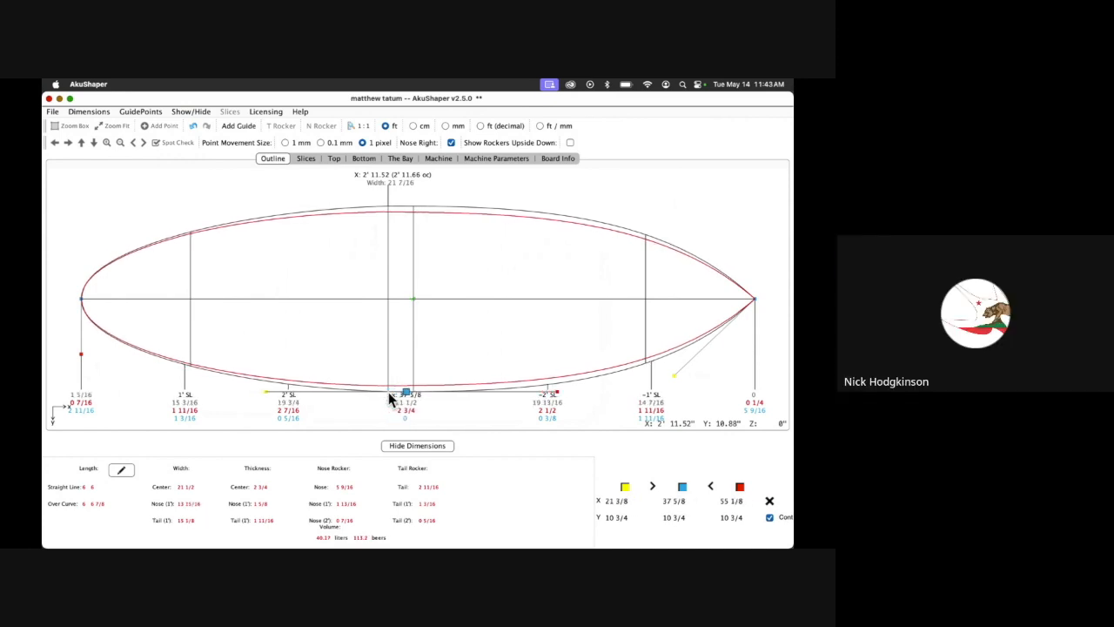
pyautogui.press('Right')
pyautogui.press('Right')
pyautogui.press('Right')
pyautogui.press('Right')
pyautogui.press('Right')
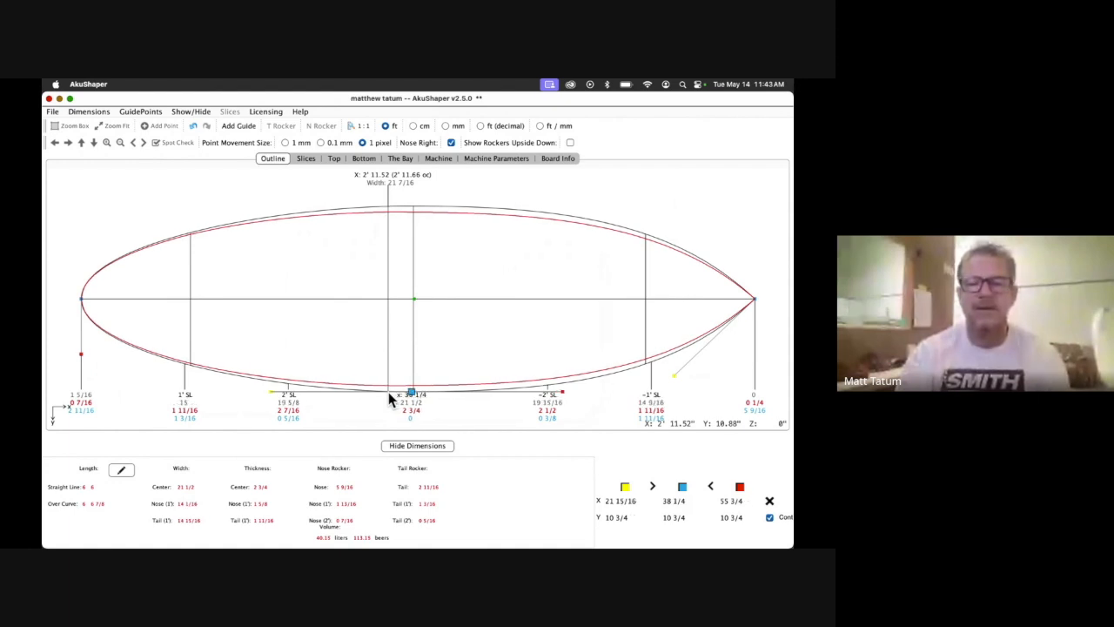
pyautogui.press('Right')
pyautogui.press('Right')
pyautogui.press('Right')
pyautogui.press('Right')
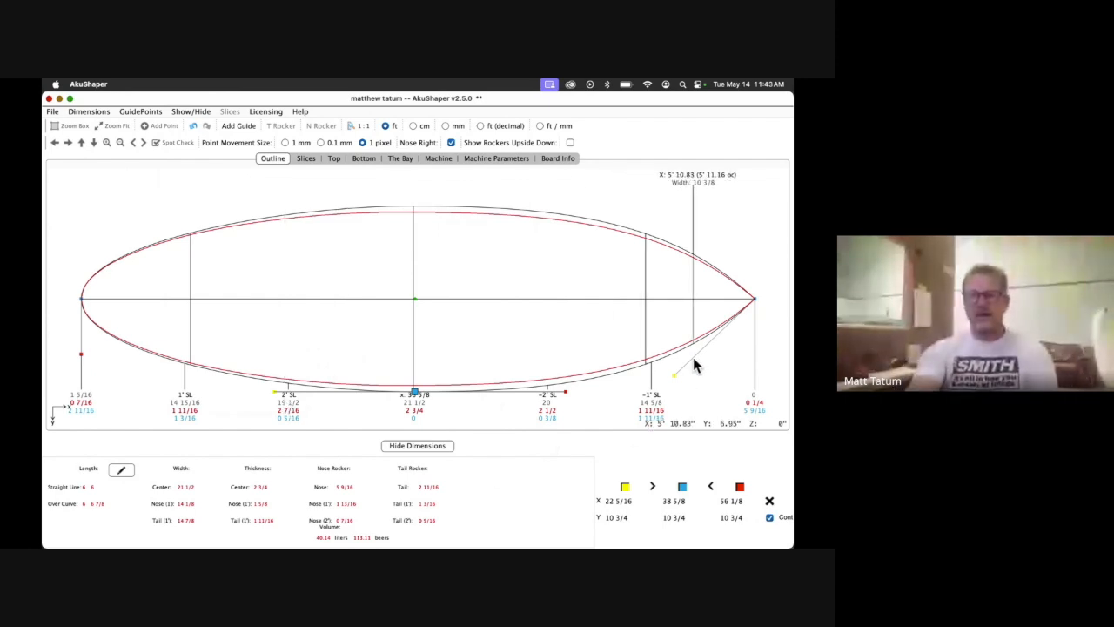
# Narrow the nose by nudging its outline handle inward to a Y position of 8 3/16 in
pyautogui.click(674, 376)
pyautogui.press('Up')
pyautogui.press('Up')
pyautogui.press('Up')
pyautogui.press('Up')
pyautogui.press('Up')
pyautogui.press('Up')
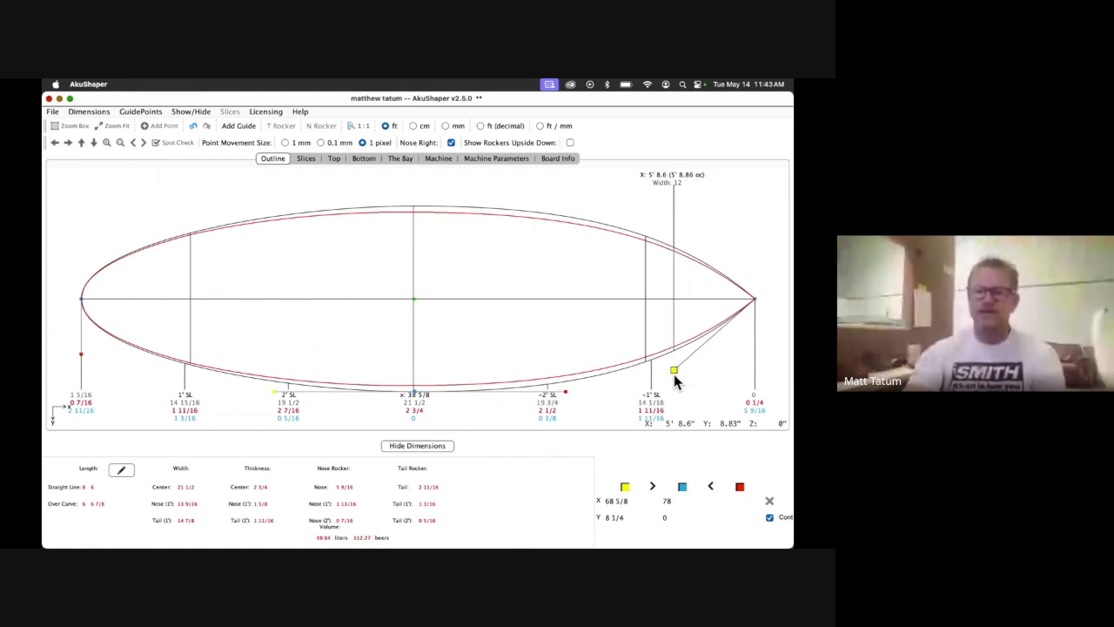
pyautogui.press('Up')
pyautogui.press('Up')
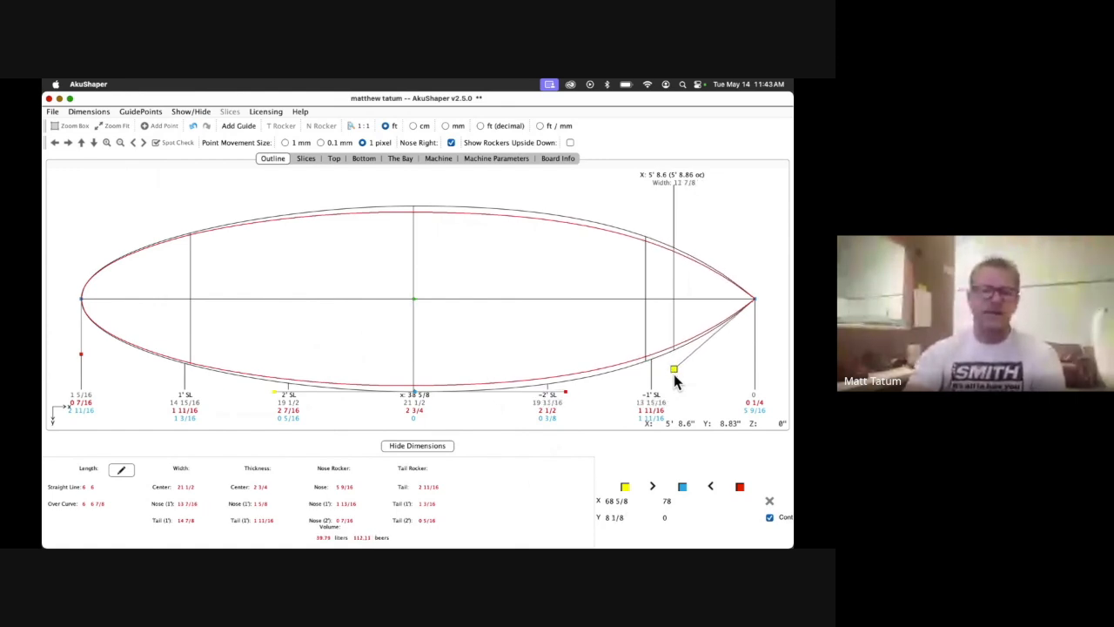
pyautogui.press('Down')
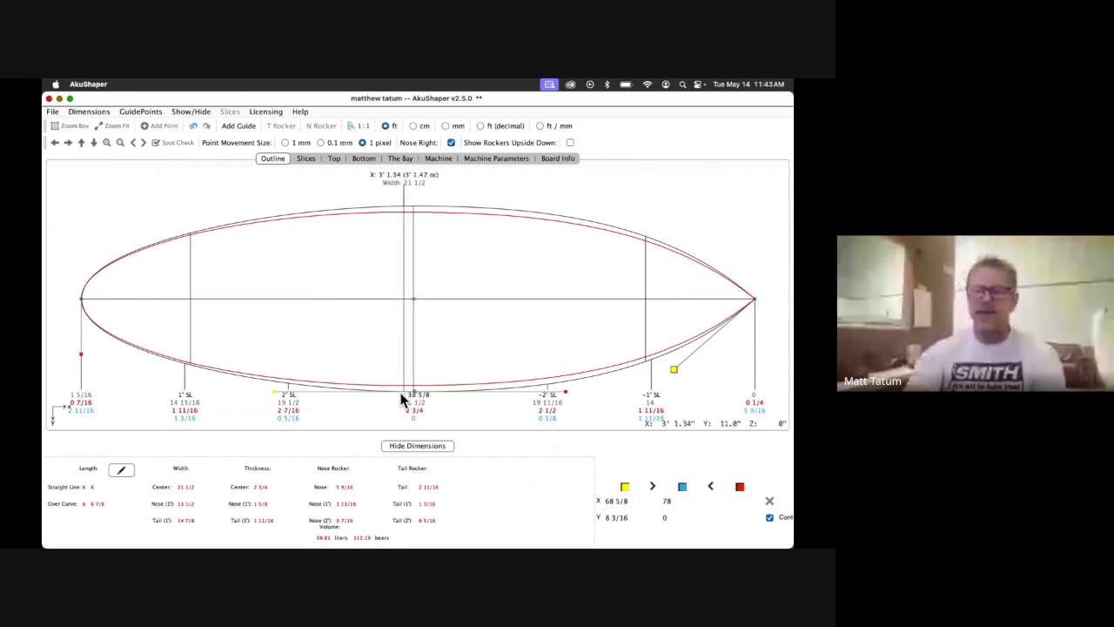
# Widen the tail by nudging its outline handle outward to a Y position of 6 3/4 in
pyautogui.click(81, 356)
pyautogui.press('Down')
pyautogui.press('Down')
pyautogui.press('Down')
pyautogui.press('Down')
pyautogui.press('Down')
pyautogui.press('Down')
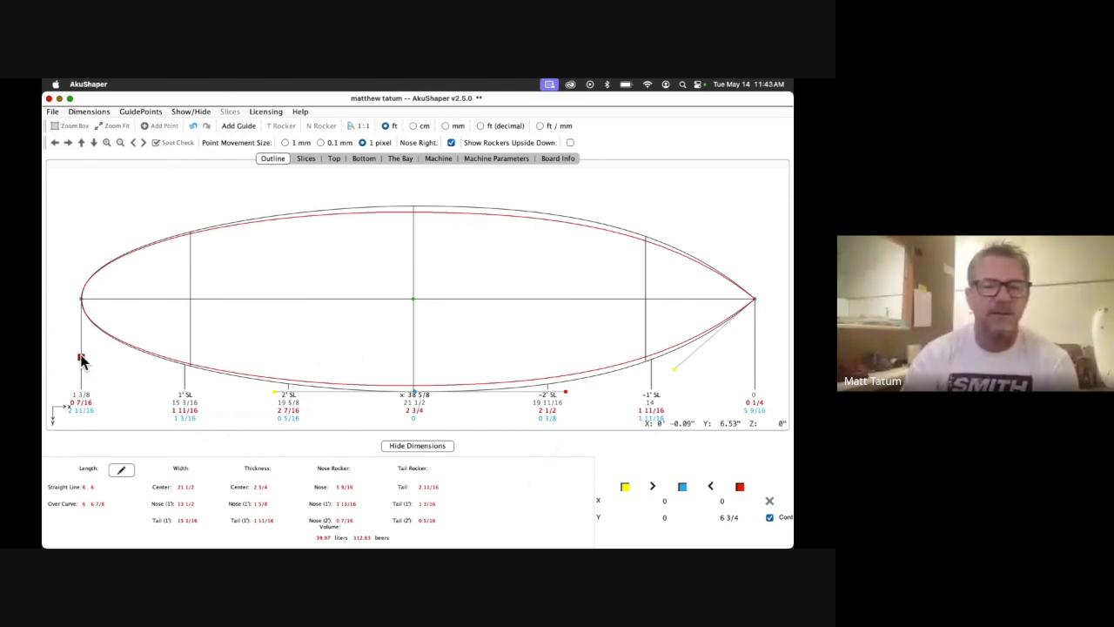
# Widen the tail further by nudging its outline handle outward to a Y position of 7 7/16 in
pyautogui.press('Down')
pyautogui.press('Down')
pyautogui.press('Down')
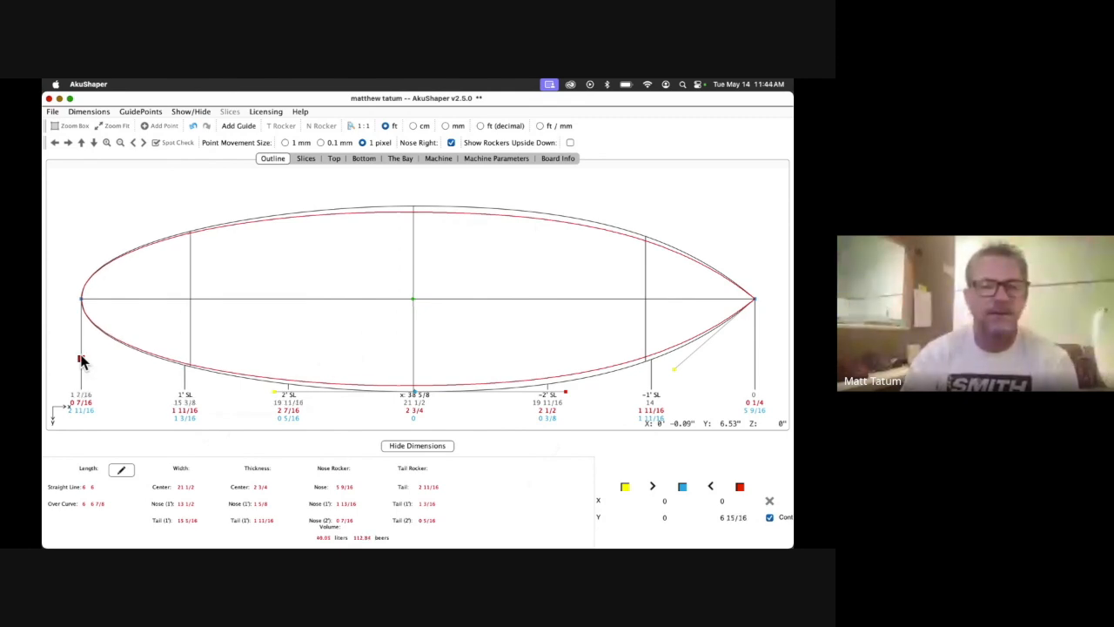
pyautogui.press('Down')
pyautogui.press('Down')
pyautogui.press('Down')
pyautogui.press('Down')
pyautogui.press('Down')
pyautogui.press('Down')
pyautogui.press('Down')
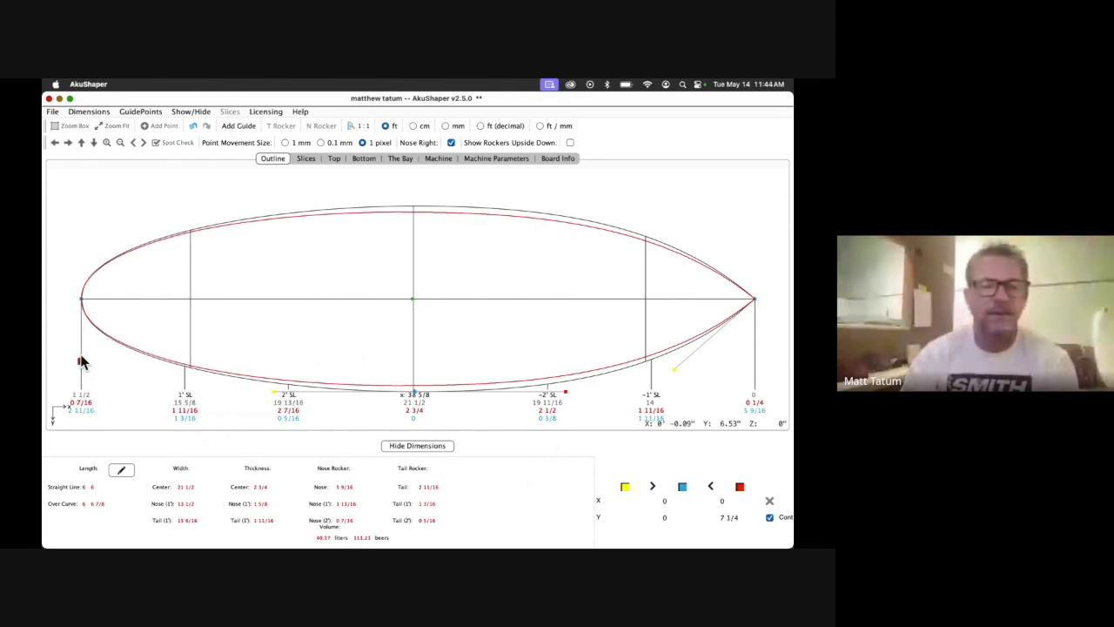
pyautogui.press('Down')
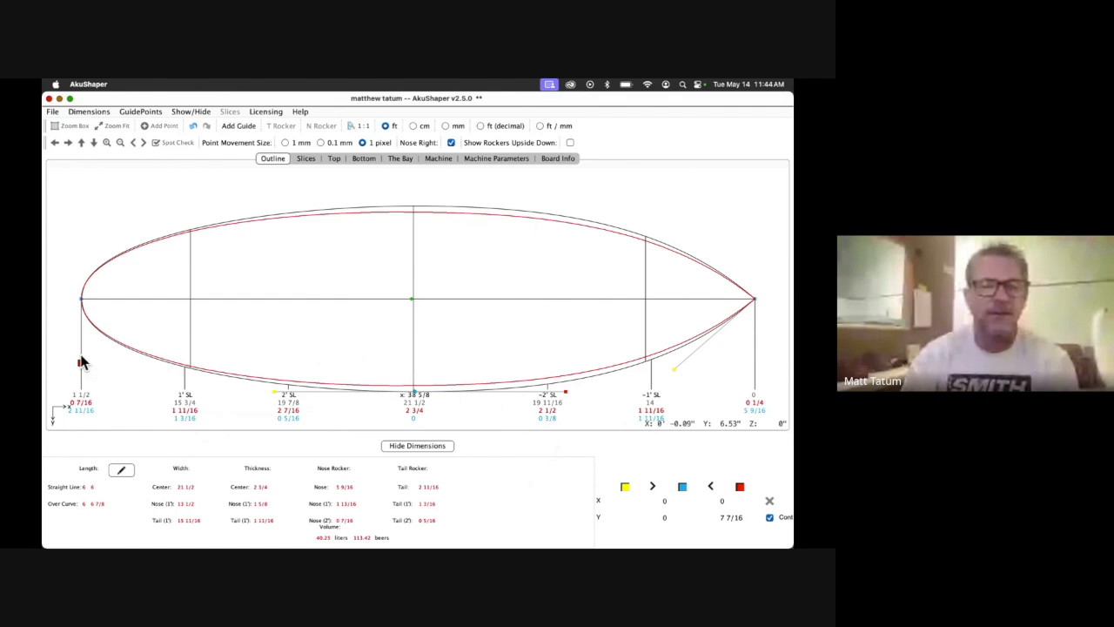
# Show the volume sections over the board's outline
pyautogui.click(190, 112)
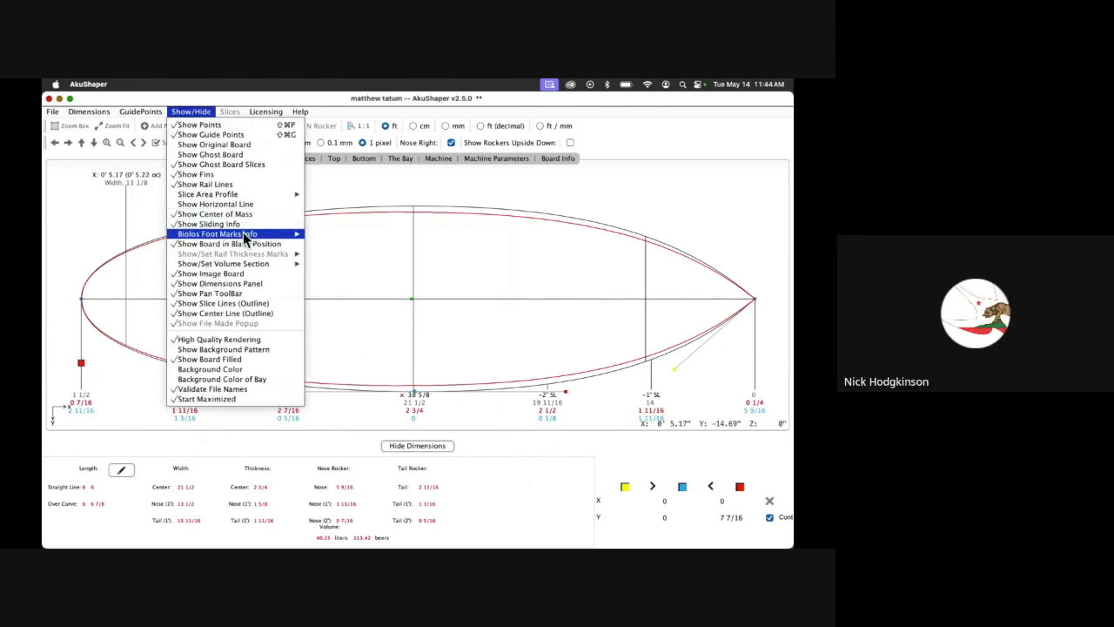
pyautogui.moveTo(242, 271)
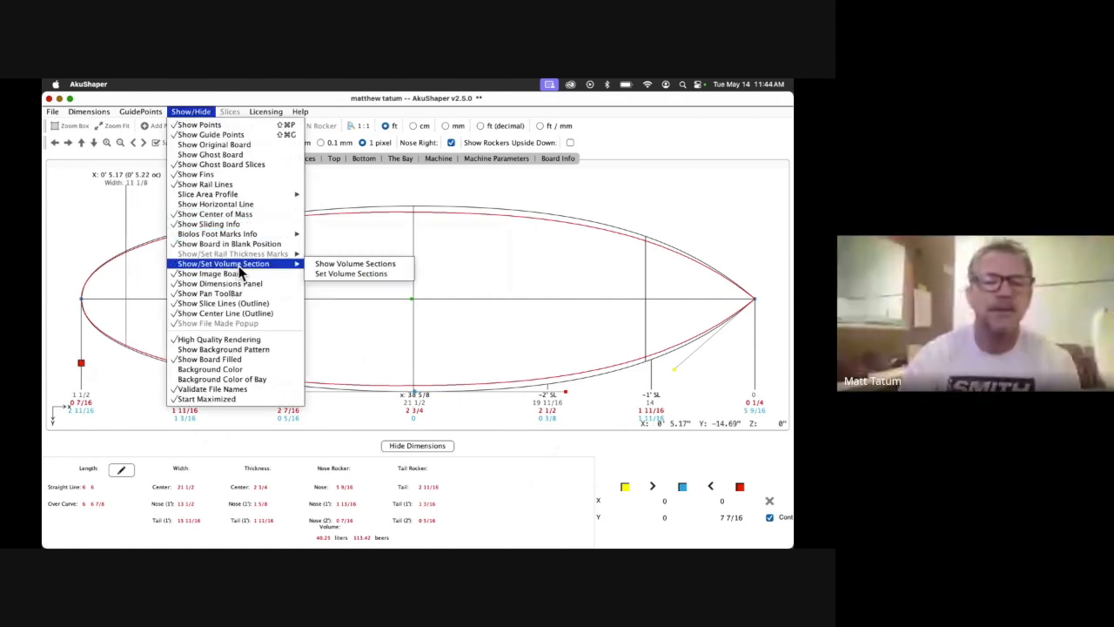
pyautogui.click(346, 263)
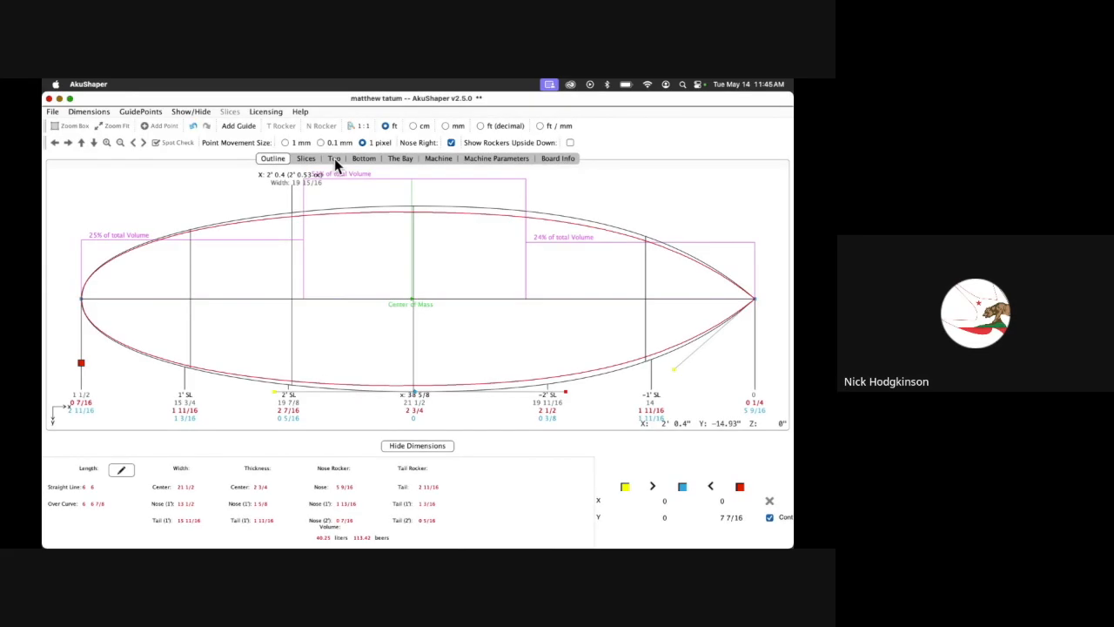
# Lower the nose rocker to 4 3/4 in using the nose rocker adjustment in the deck profile view
pyautogui.click(334, 159)
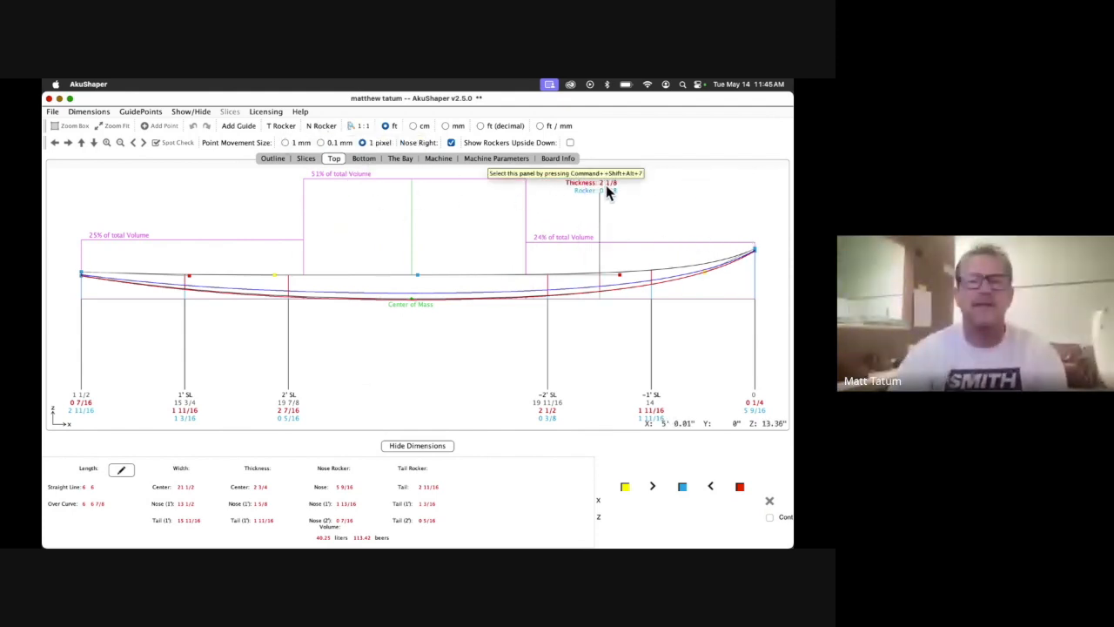
pyautogui.click(321, 126)
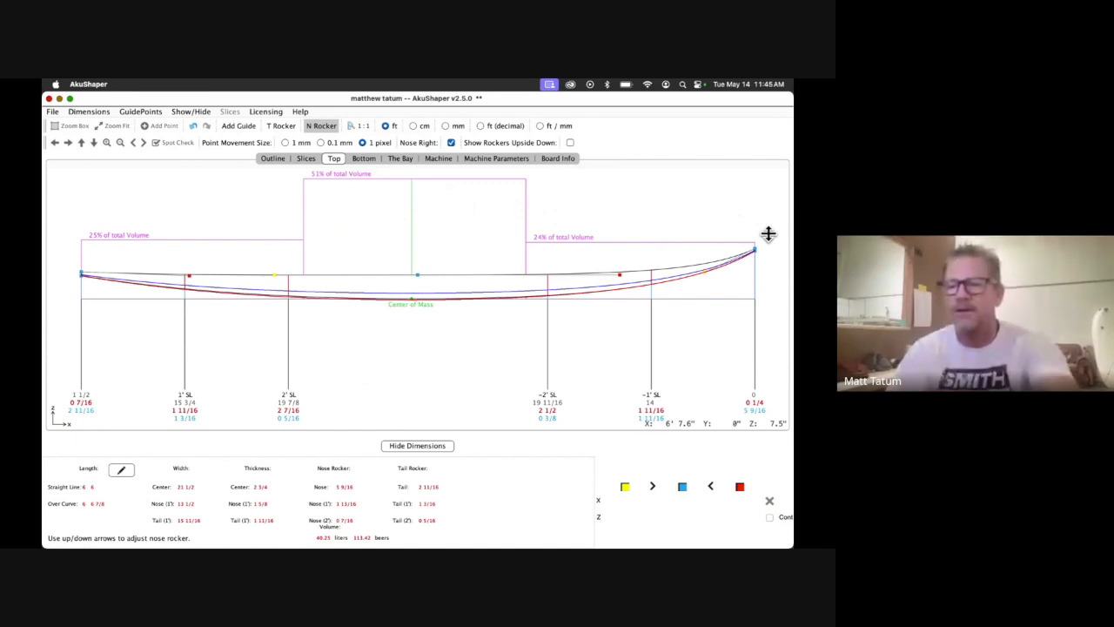
pyautogui.press('Down')
pyautogui.press('Down')
pyautogui.press('Down')
pyautogui.press('Down')
pyautogui.press('Down')
pyautogui.press('Down')
pyautogui.press('Down')
pyautogui.press('Down')
pyautogui.press('Down')
pyautogui.press('Up')
pyautogui.press('Down')
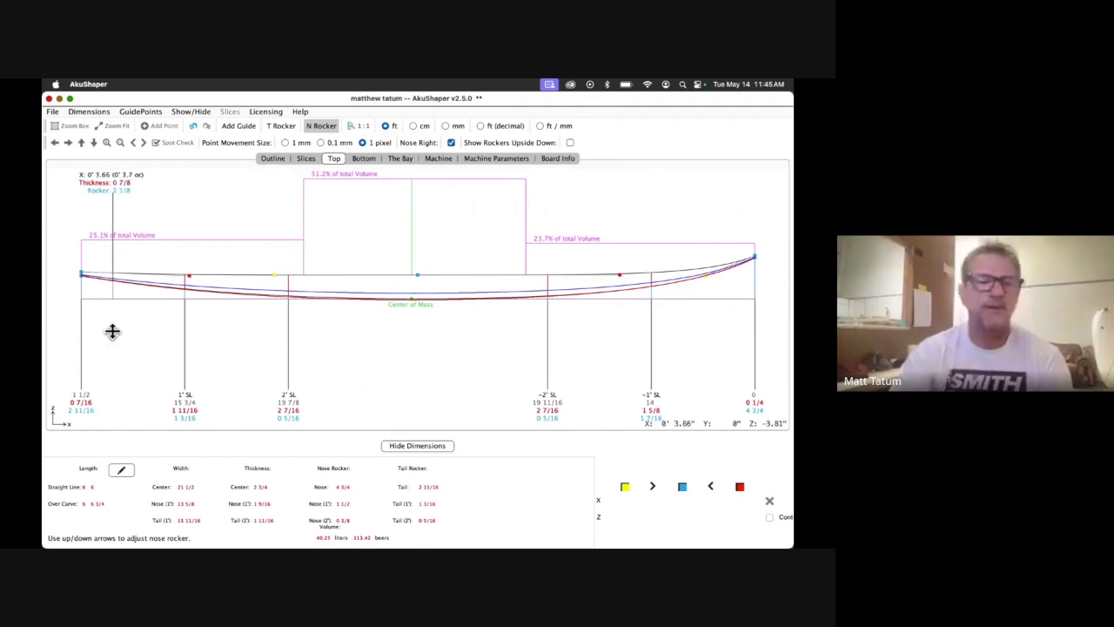
# Lower the tail rocker to 2 3/8 in with the tail rocker adjustment
pyautogui.click(277, 126)
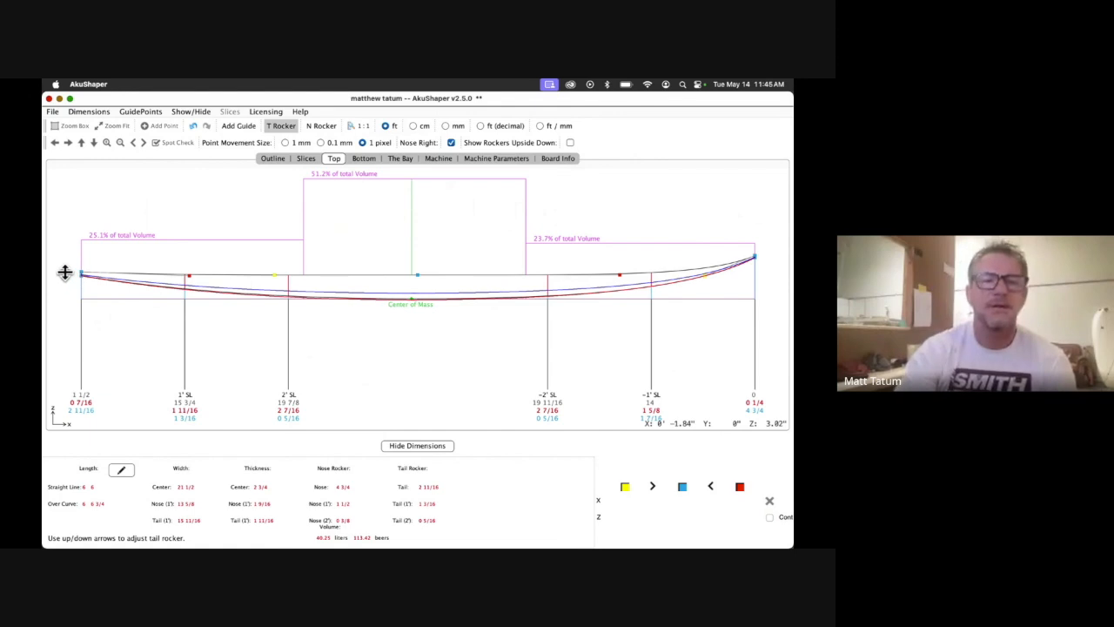
pyautogui.press('Down')
pyautogui.press('Down')
pyautogui.press('Down')
pyautogui.press('Down')
pyautogui.press('Down')
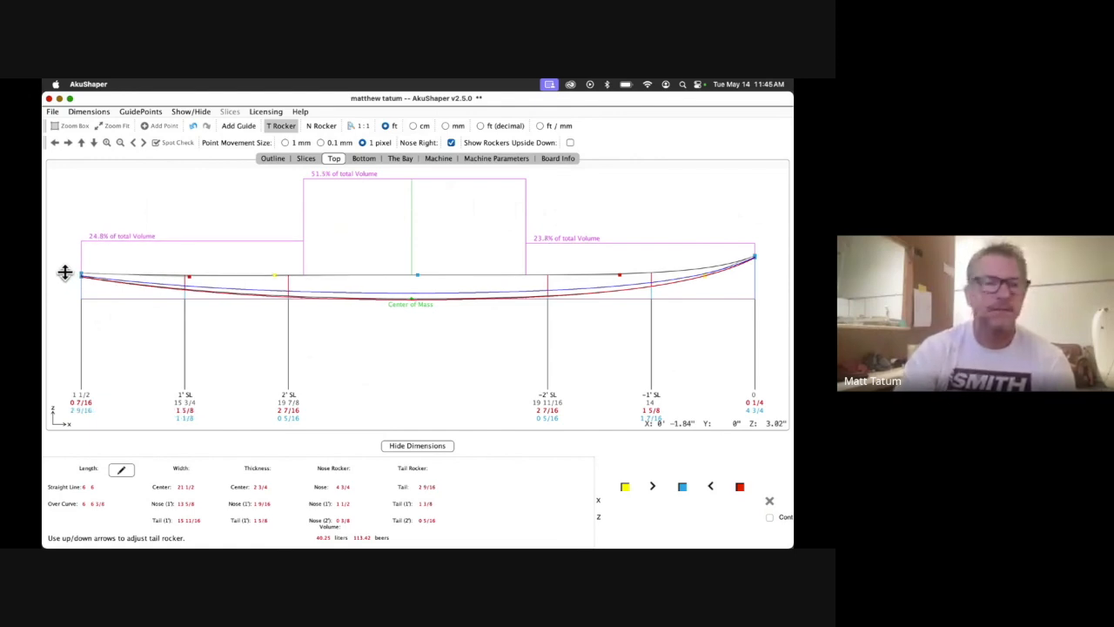
pyautogui.press('Down')
pyautogui.press('Down')
pyautogui.press('Down')
pyautogui.press('Down')
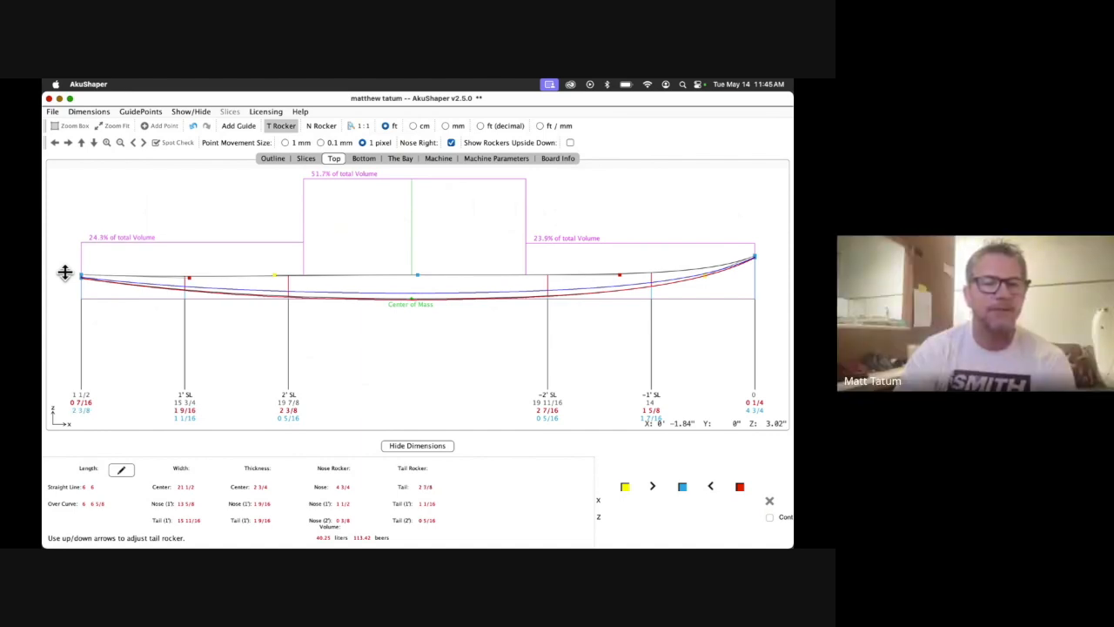
# Reshape the bottom curve near the nose by moving its handle to X 70 7/8 in, Z 1 in
pyautogui.click(363, 159)
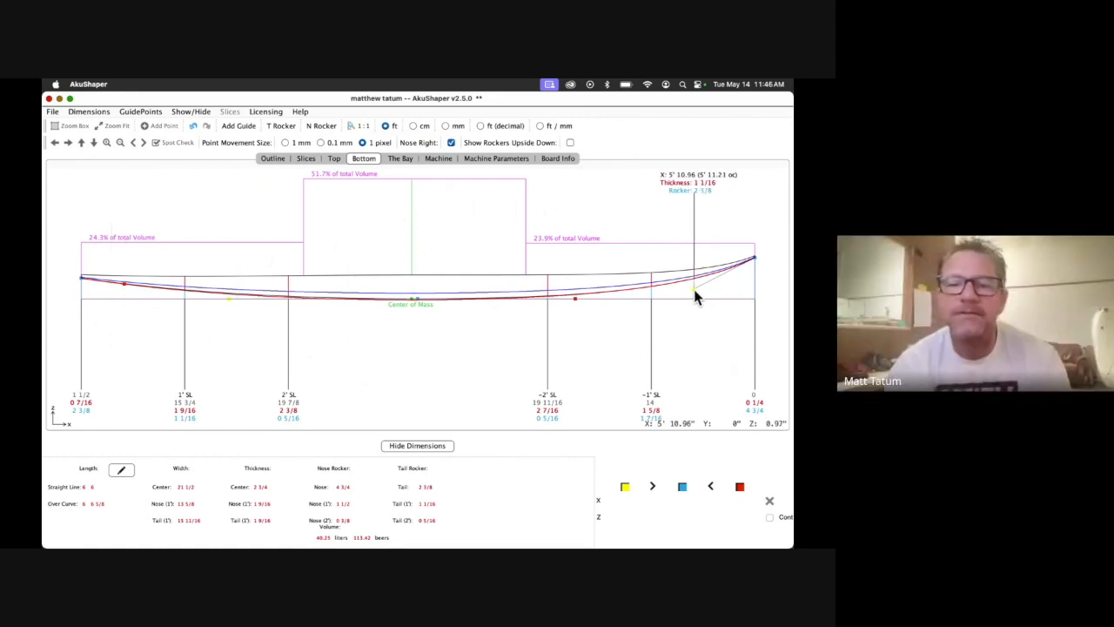
pyautogui.moveTo(694, 290)
pyautogui.mouseDown()
pyautogui.moveTo(701, 306)
pyautogui.moveTo(699, 293)
pyautogui.mouseUp()
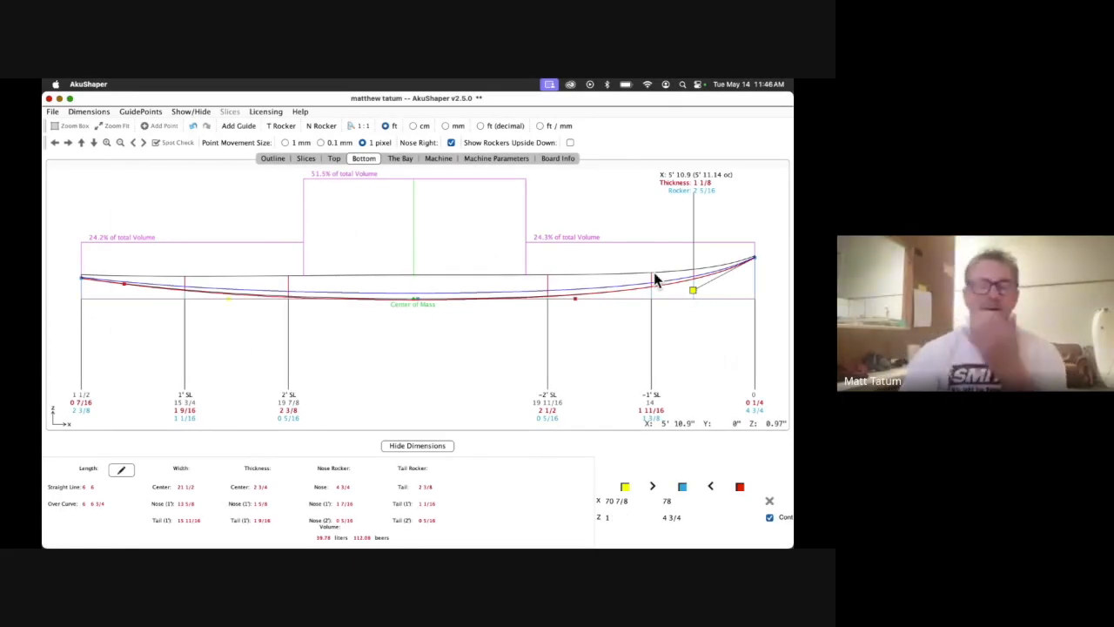
# Thicken the nose tip to 5/16 in by raising the deck curve's nose point to a Z position of 5 1/16 in
pyautogui.click(272, 158)
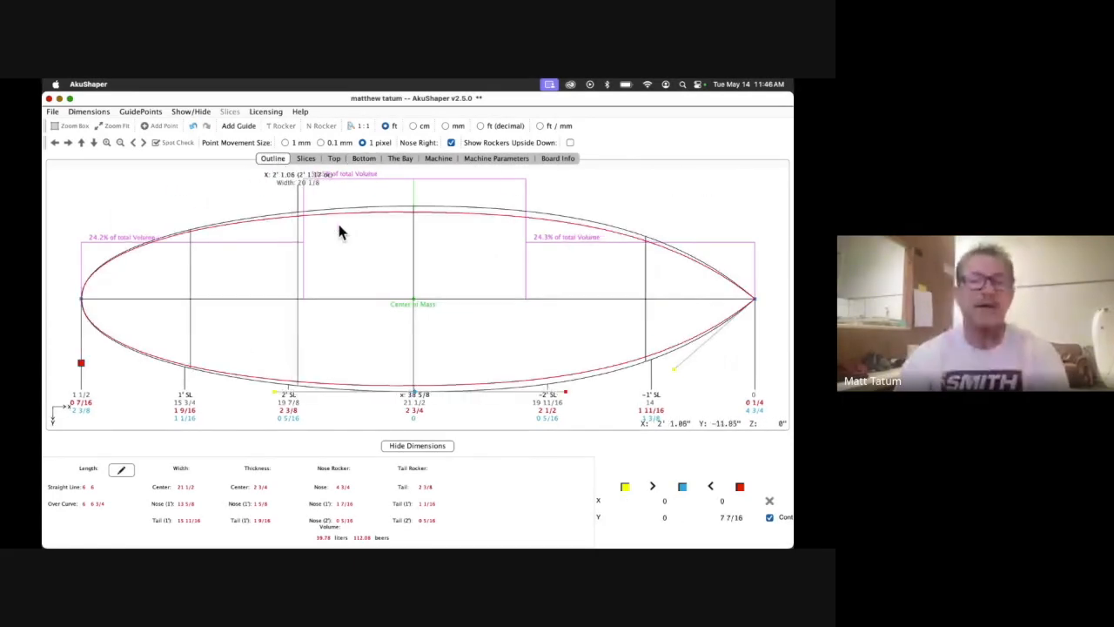
pyautogui.click(334, 160)
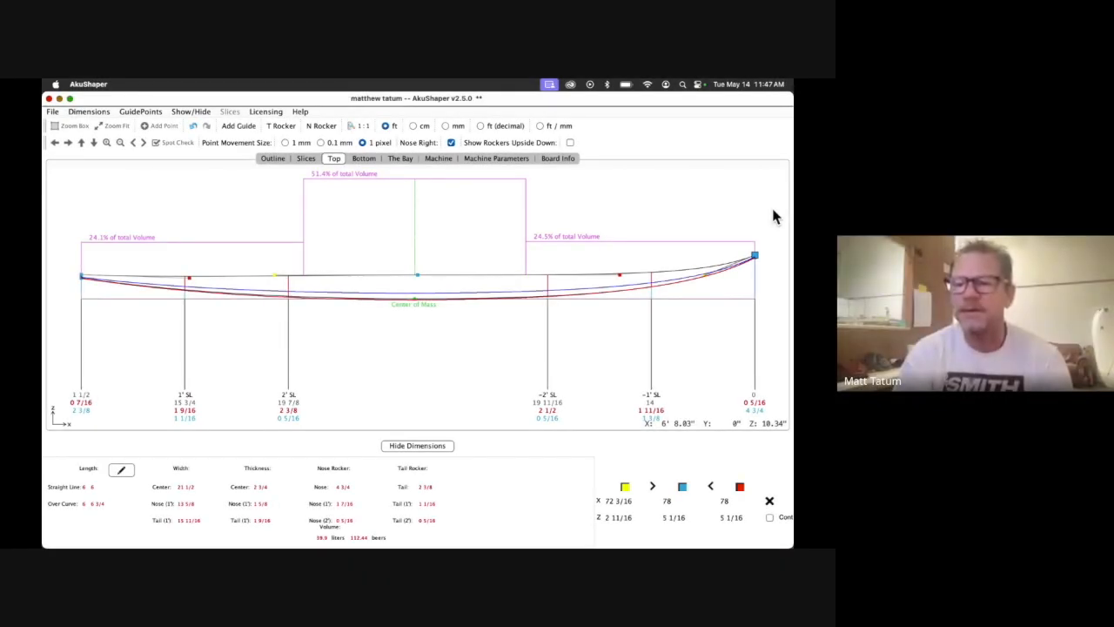
pyautogui.click(601, 352)
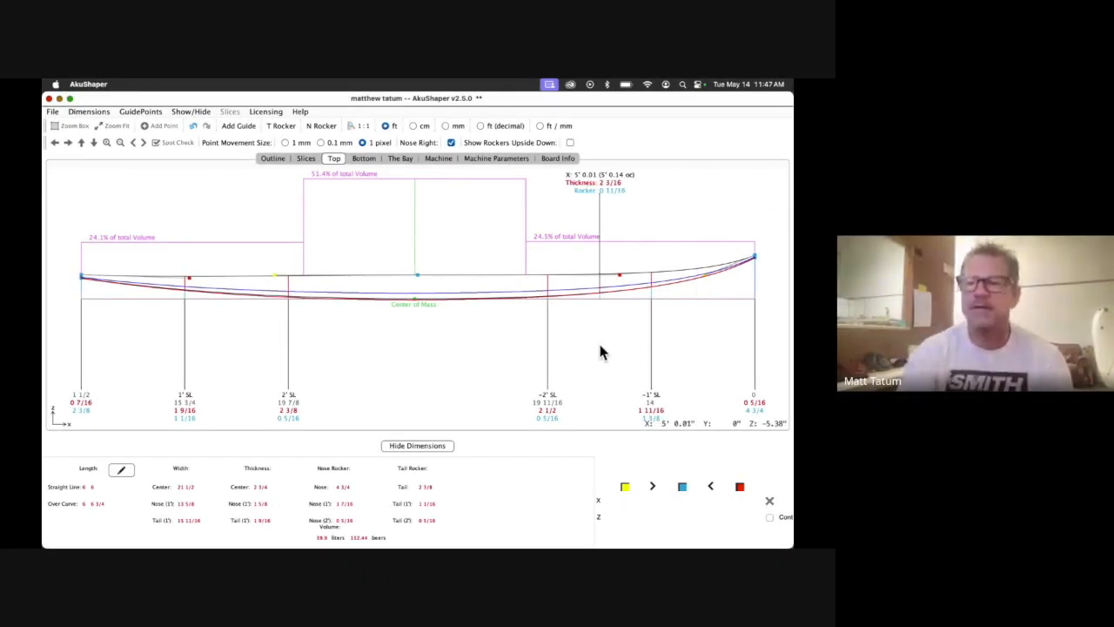
# Add thickness toward the tail by raising the deck curve's tail handle to a Z position of 2 5/8 in
pyautogui.click(190, 281)
pyautogui.press('Up')
pyautogui.press('Up')
pyautogui.press('Up')
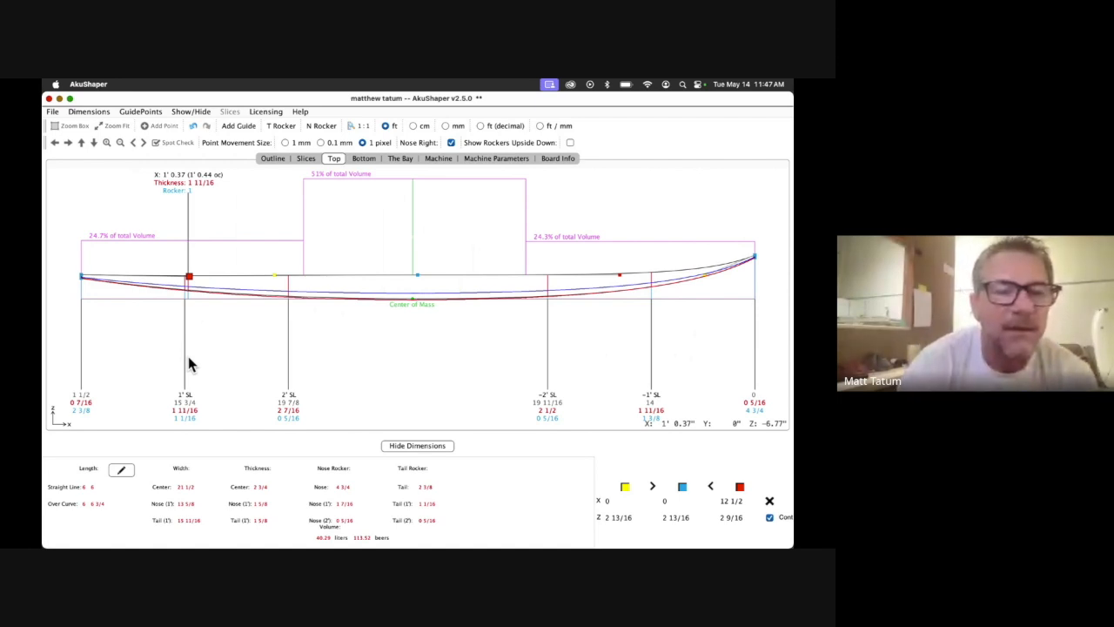
pyautogui.press('Up')
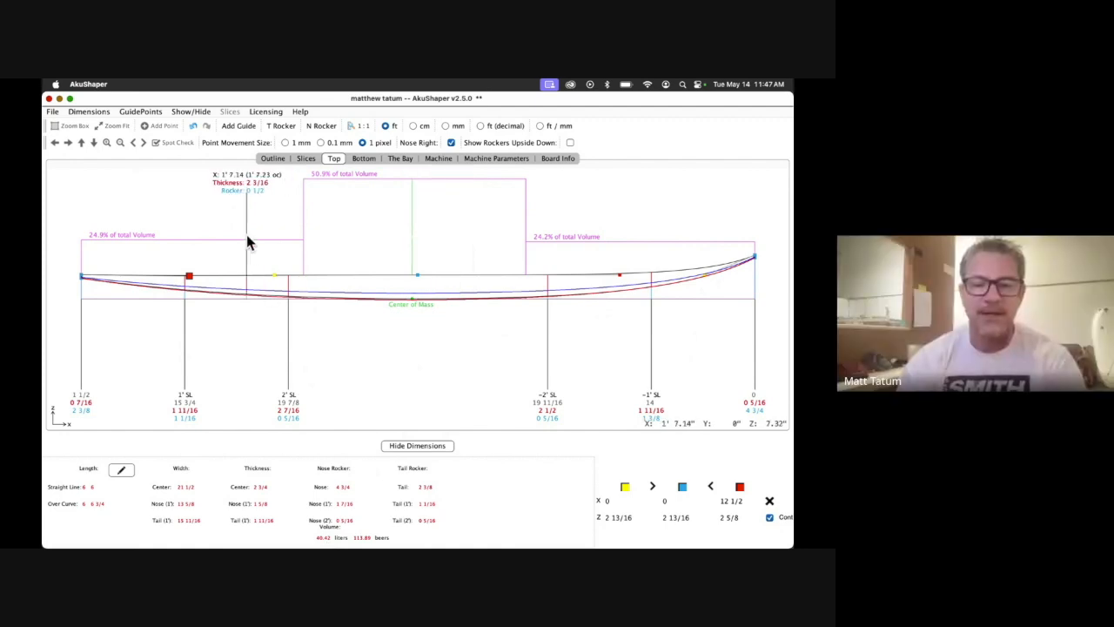
# Review the board in the outline, slice, deck and bottom views and in the 3D bay, including the deck curve's nose handle
pyautogui.click(280, 160)
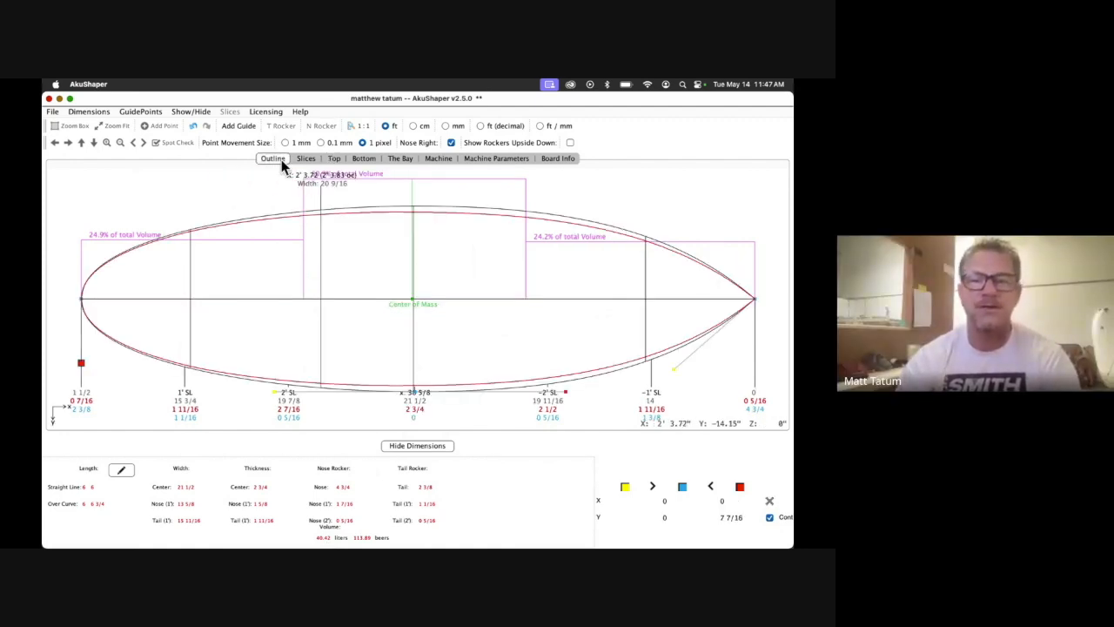
pyautogui.click(306, 159)
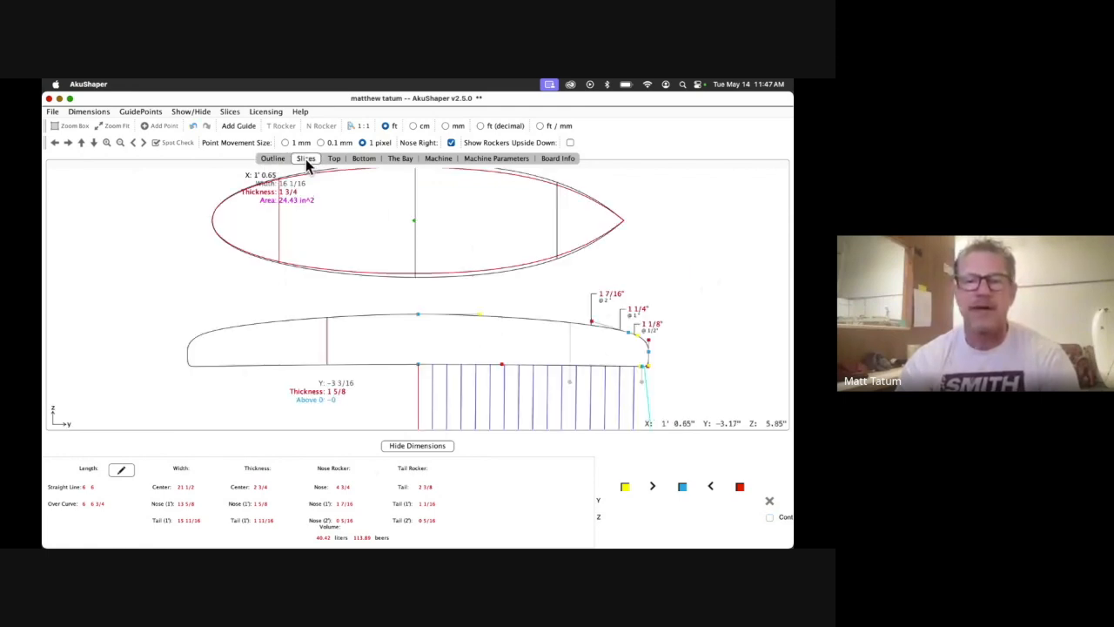
pyautogui.click(335, 158)
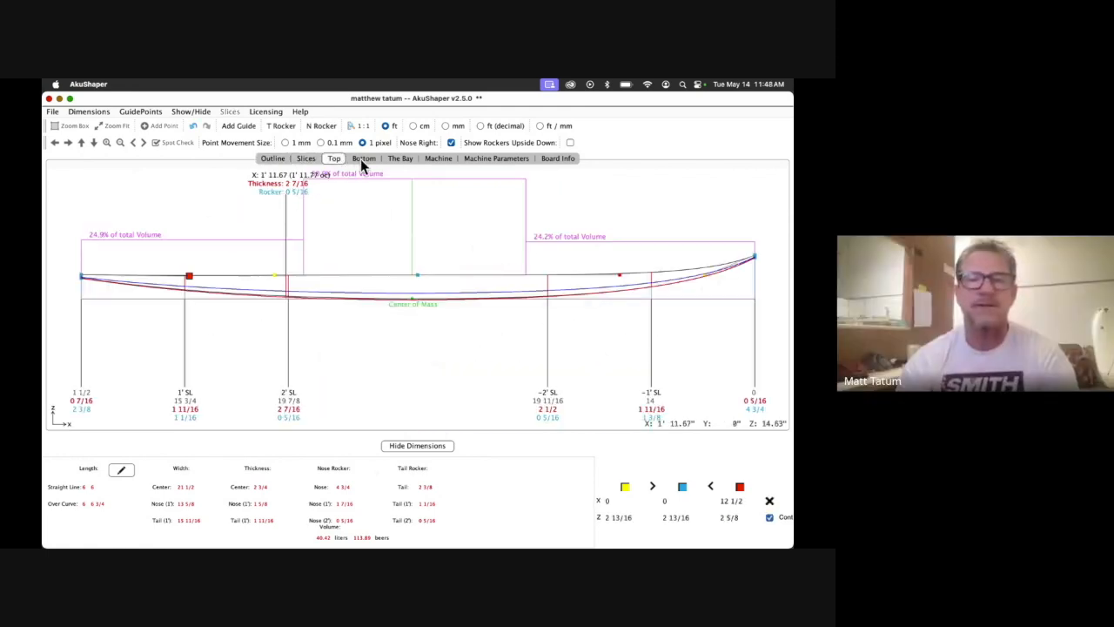
pyautogui.click(361, 161)
pyautogui.click(391, 160)
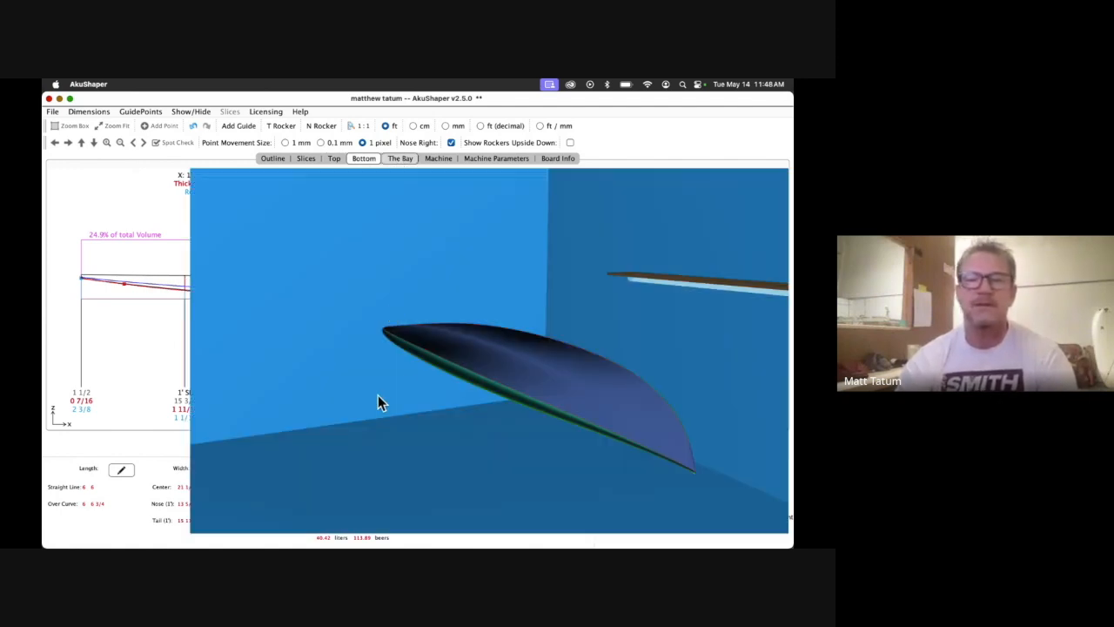
pyautogui.moveTo(400, 396); pyautogui.dragTo(573, 429)
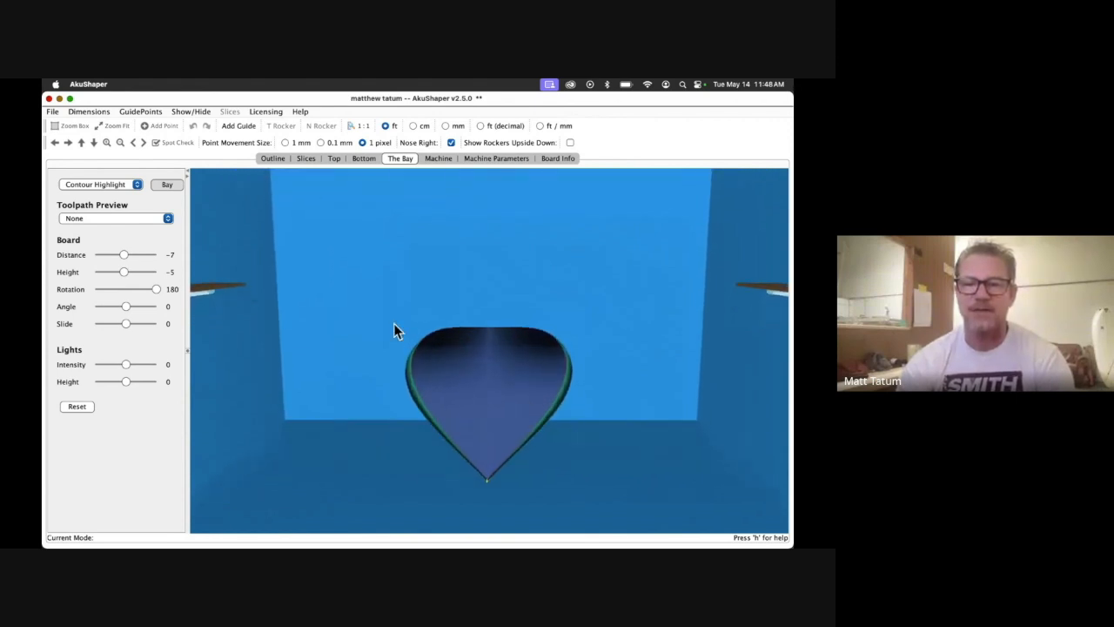
pyautogui.click(303, 158)
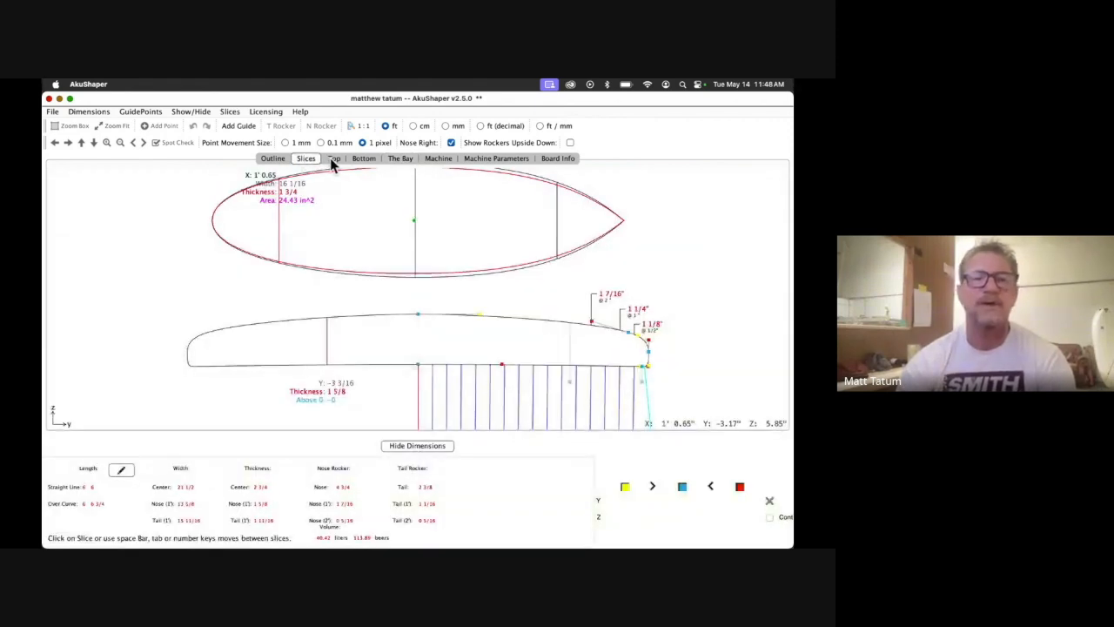
pyautogui.click(333, 160)
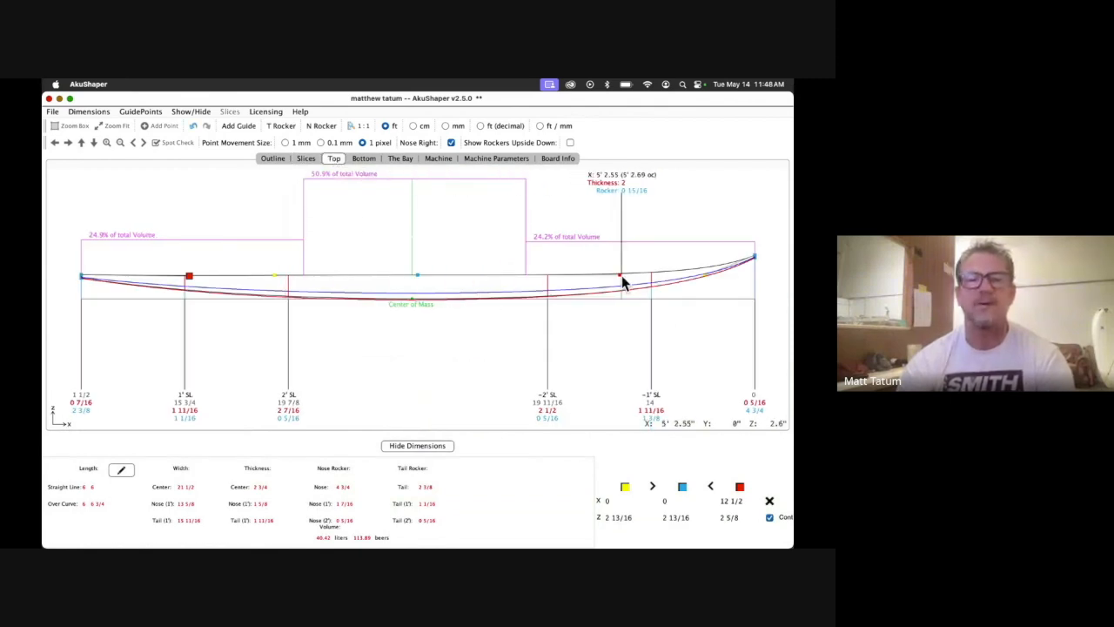
pyautogui.click(705, 278)
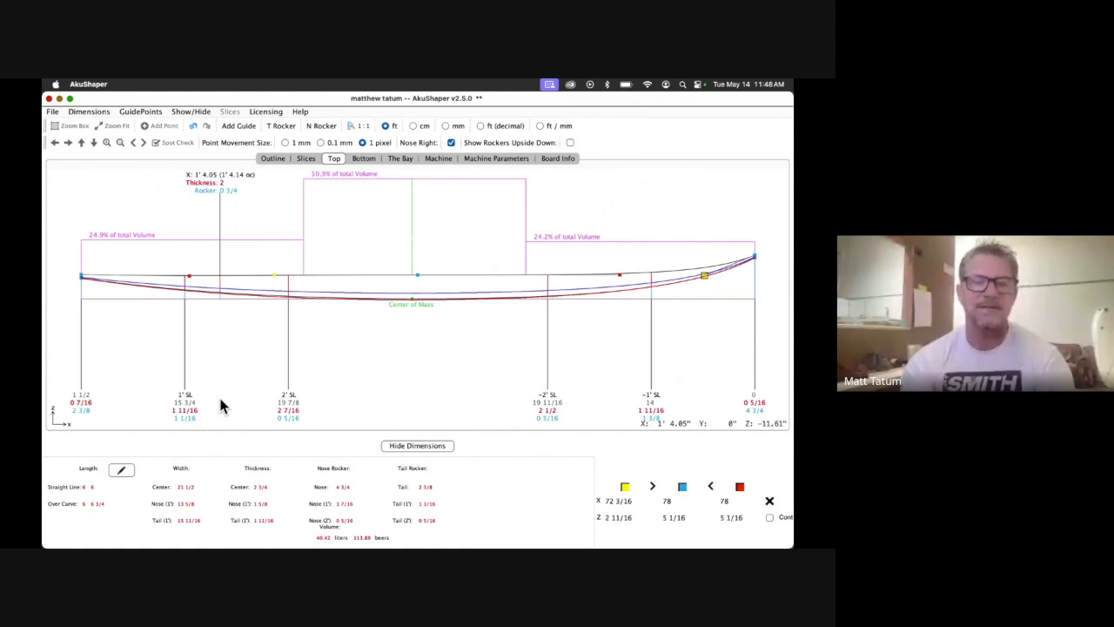
# Thin the board's center to 2 5/8 in by lowering the deck curve's middle point
pyautogui.click(417, 275)
pyautogui.press('Down')
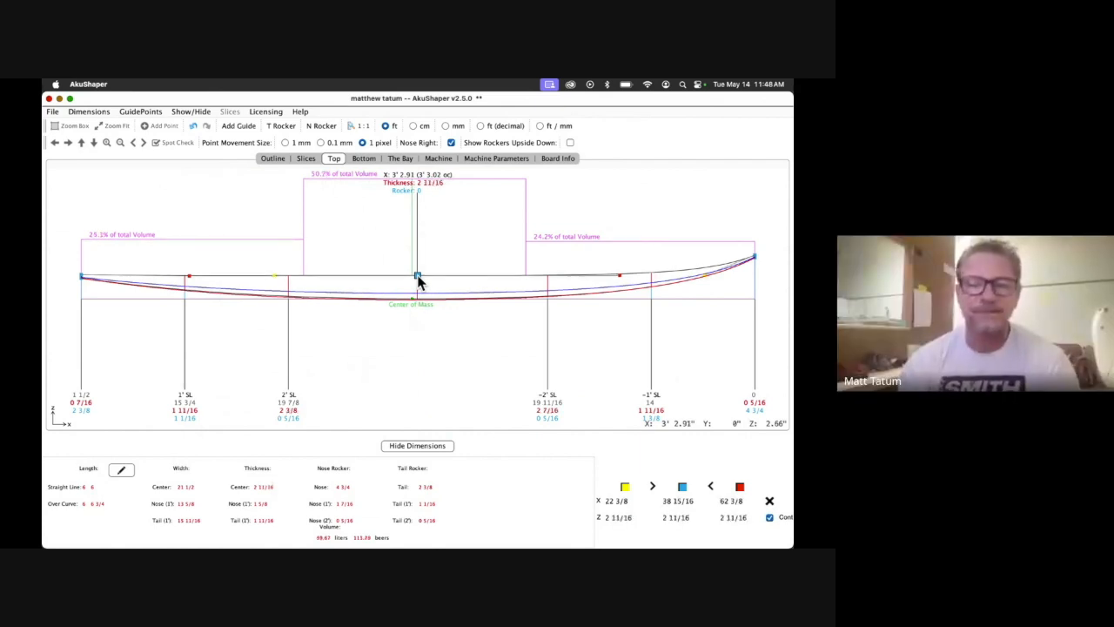
pyautogui.press('Up')
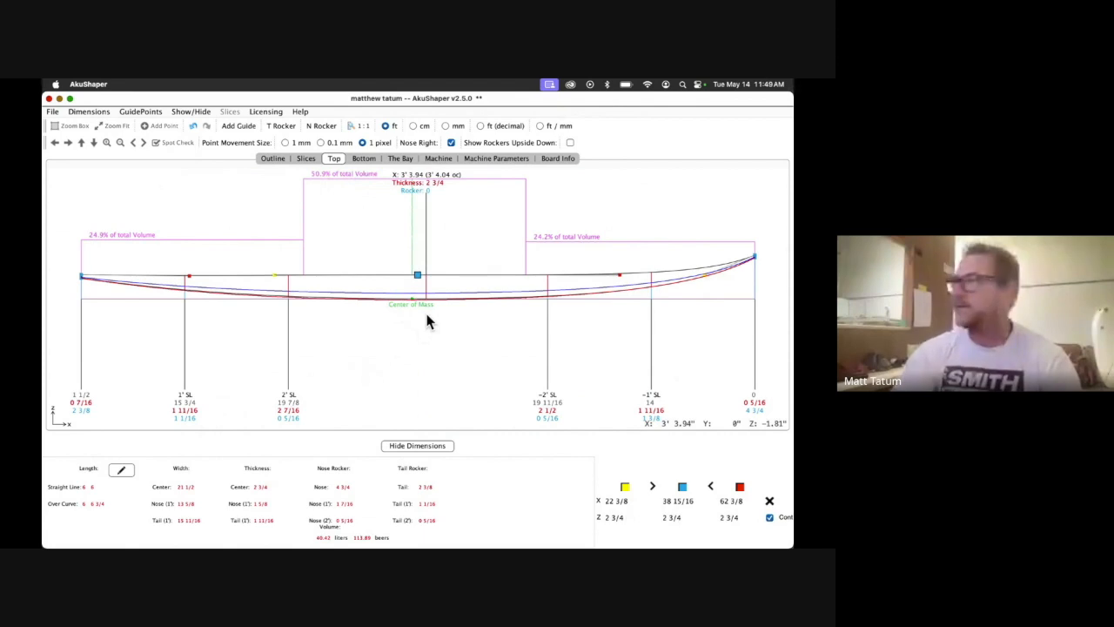
pyautogui.press('Down')
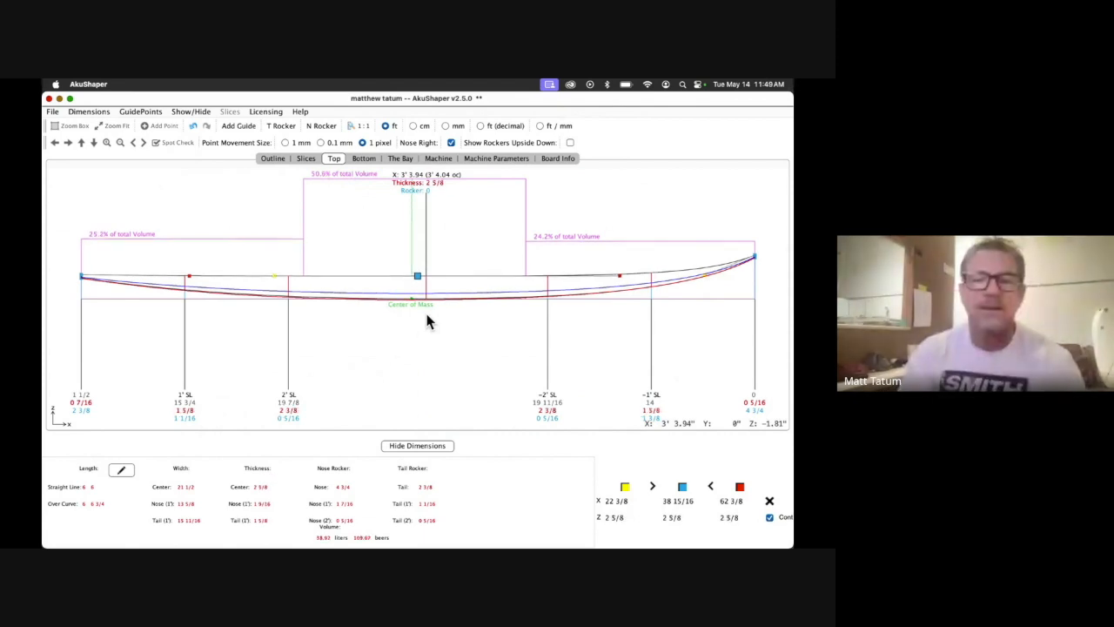
pyautogui.click(389, 333)
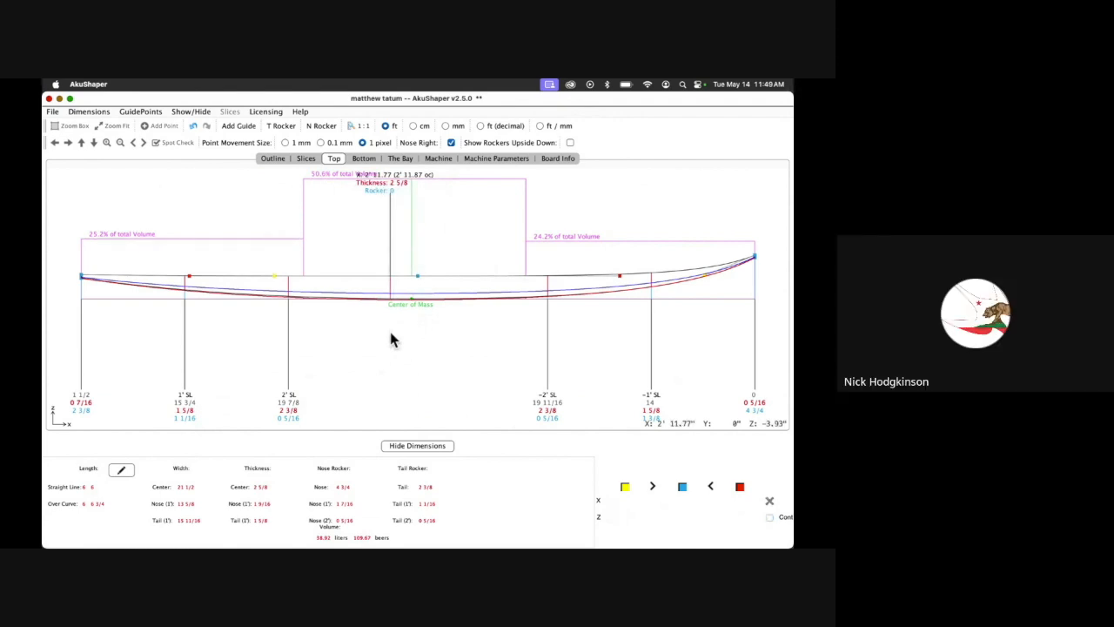
# Open the tail slice at 1' 0.65 and hide the curvature lines below its bottom contour
pyautogui.click(359, 159)
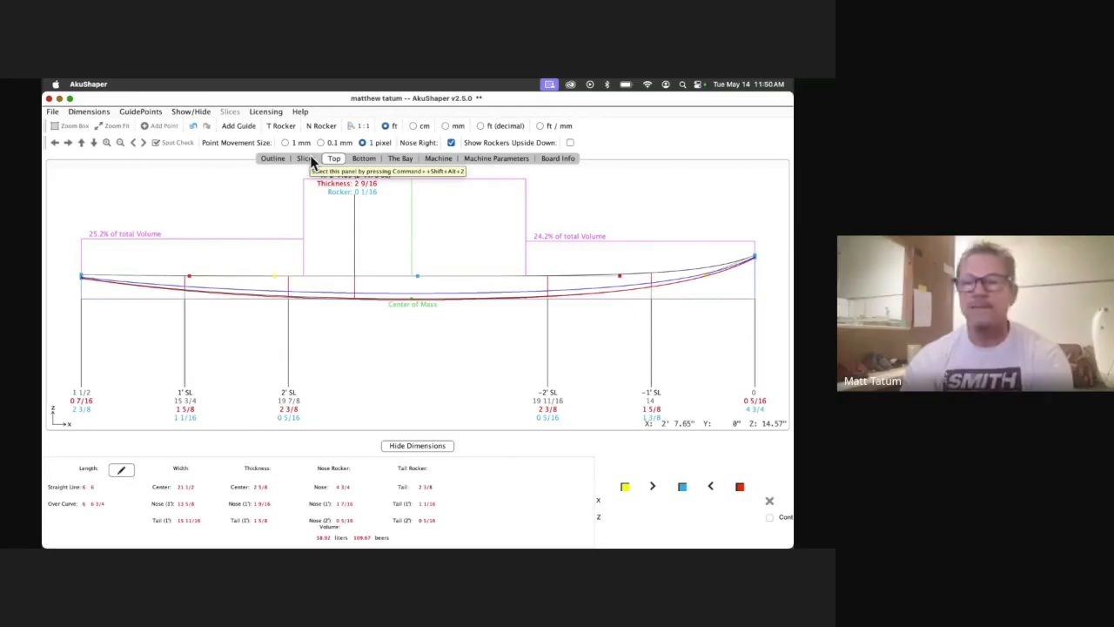
pyautogui.click(305, 157)
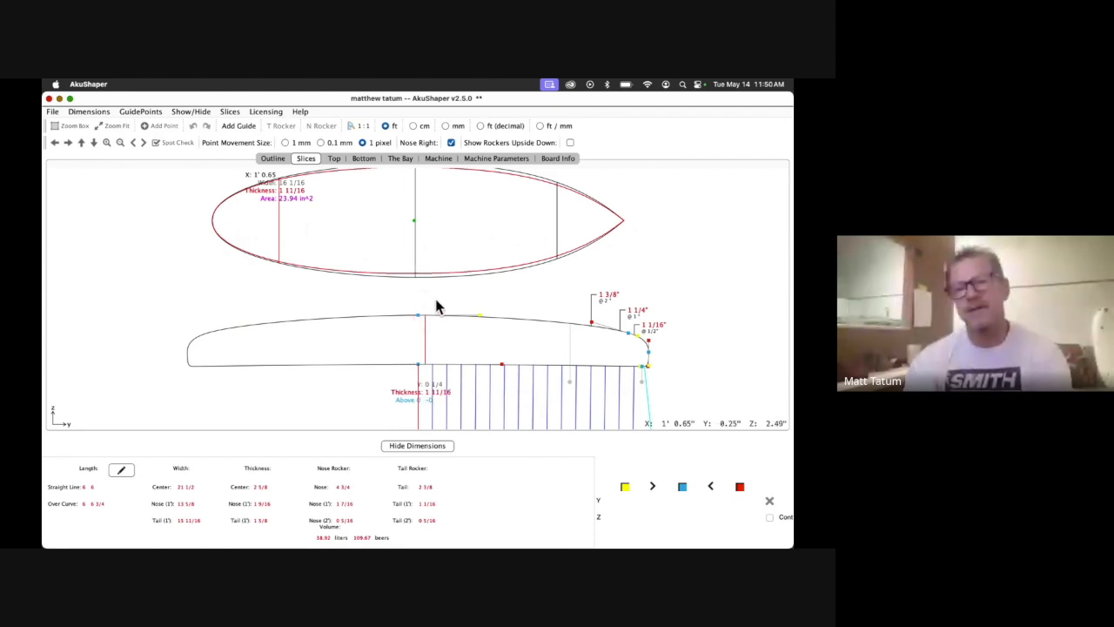
pyautogui.click(484, 325)
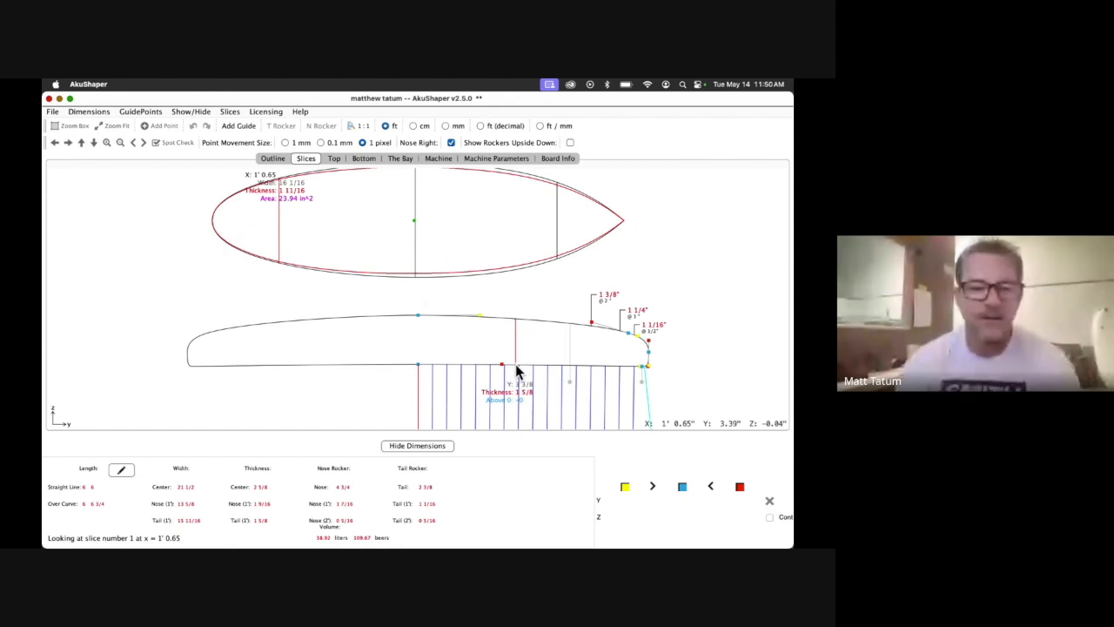
pyautogui.press('c')
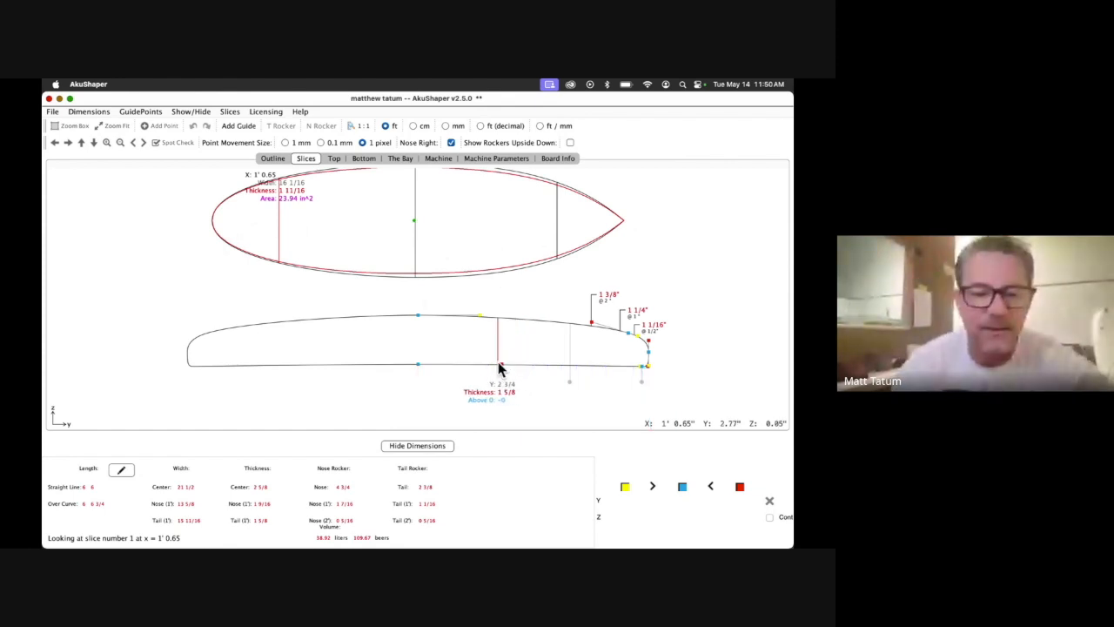
# Shorten the tail slice's center bottom handle by moving it inward to a Y position of 1 1/16 in
pyautogui.click(502, 365)
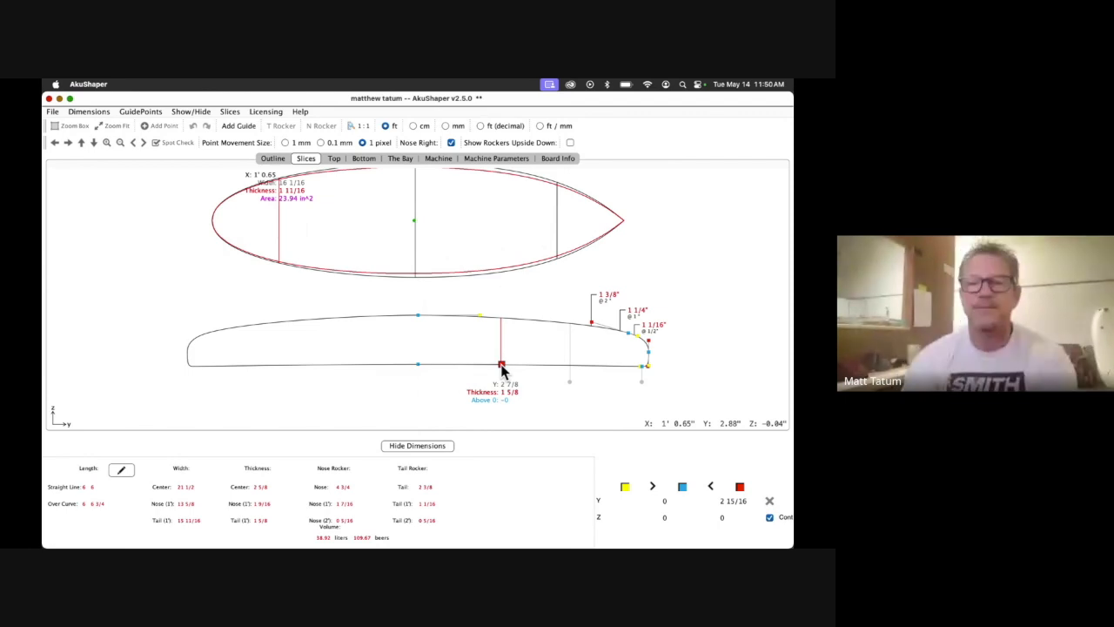
pyautogui.press('Left')
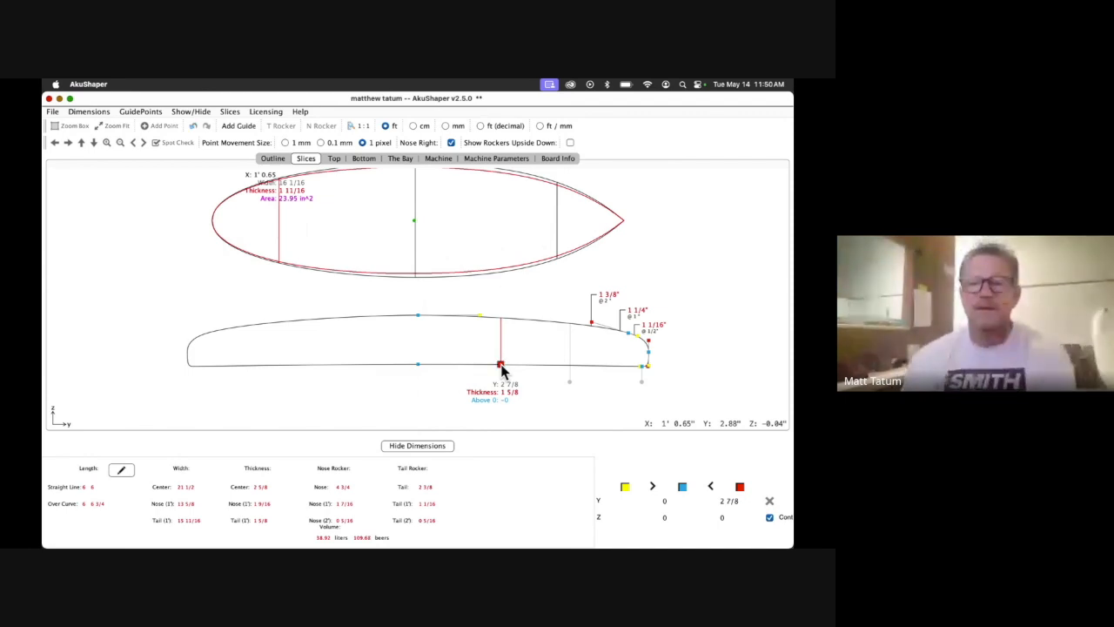
pyautogui.press('Left')
pyautogui.press('Left')
pyautogui.press('Left')
pyautogui.press('Left')
pyautogui.press('Left')
pyautogui.press('Left')
pyautogui.press('Left')
pyautogui.press('Left')
pyautogui.press('Left')
pyautogui.press('Left')
pyautogui.press('Left')
pyautogui.press('Left')
pyautogui.press('Left')
pyautogui.press('Left')
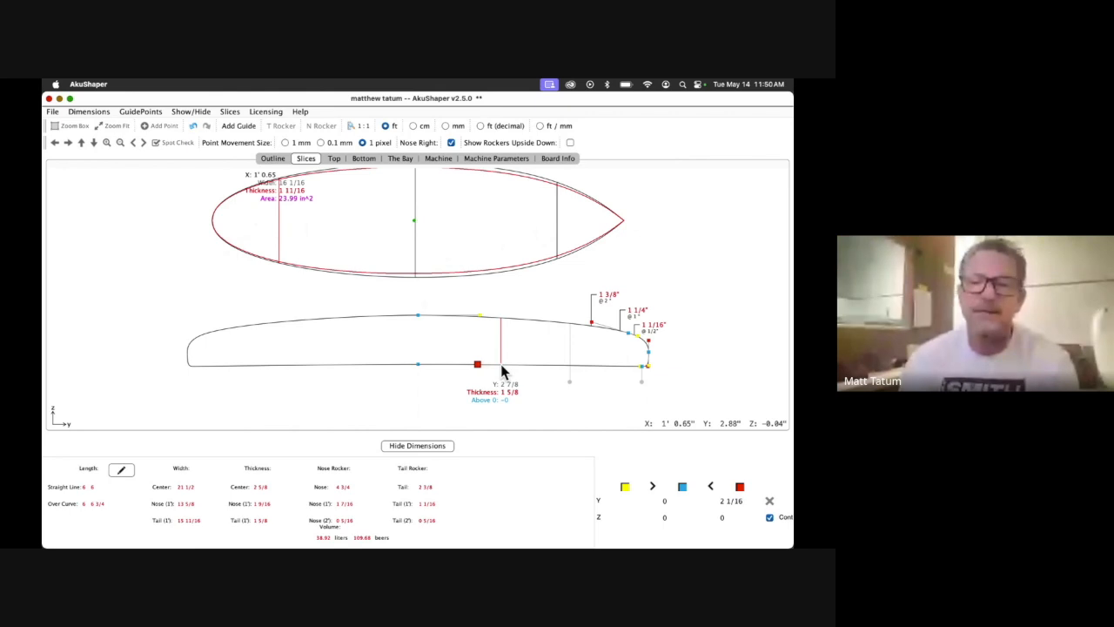
pyautogui.press('Left')
pyautogui.press('Left')
pyautogui.press('Left')
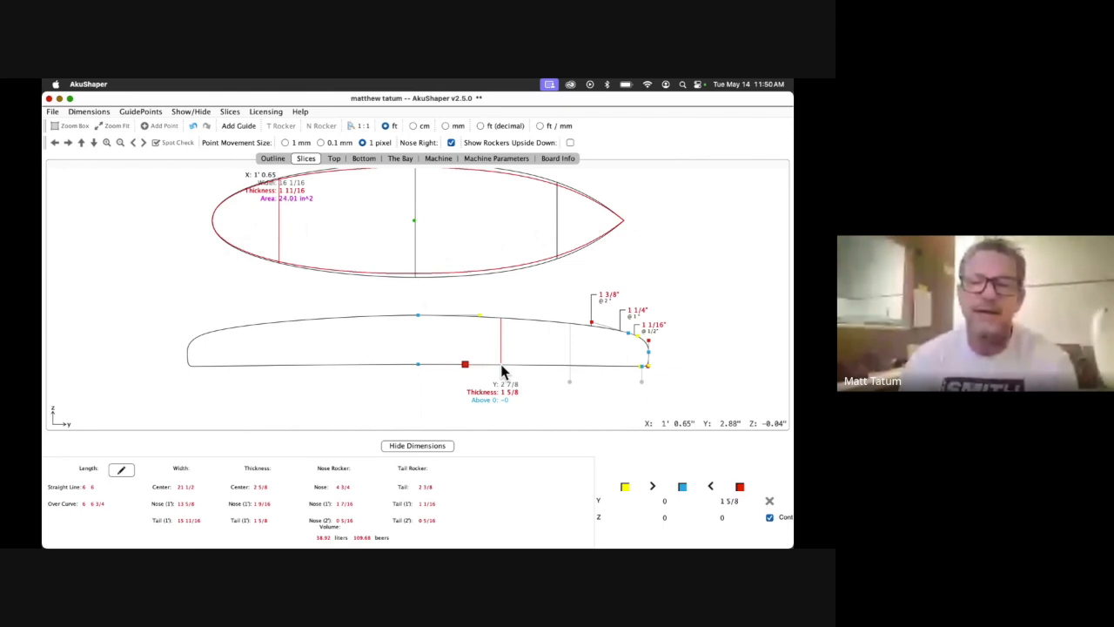
pyautogui.press('Left')
pyautogui.press('Left')
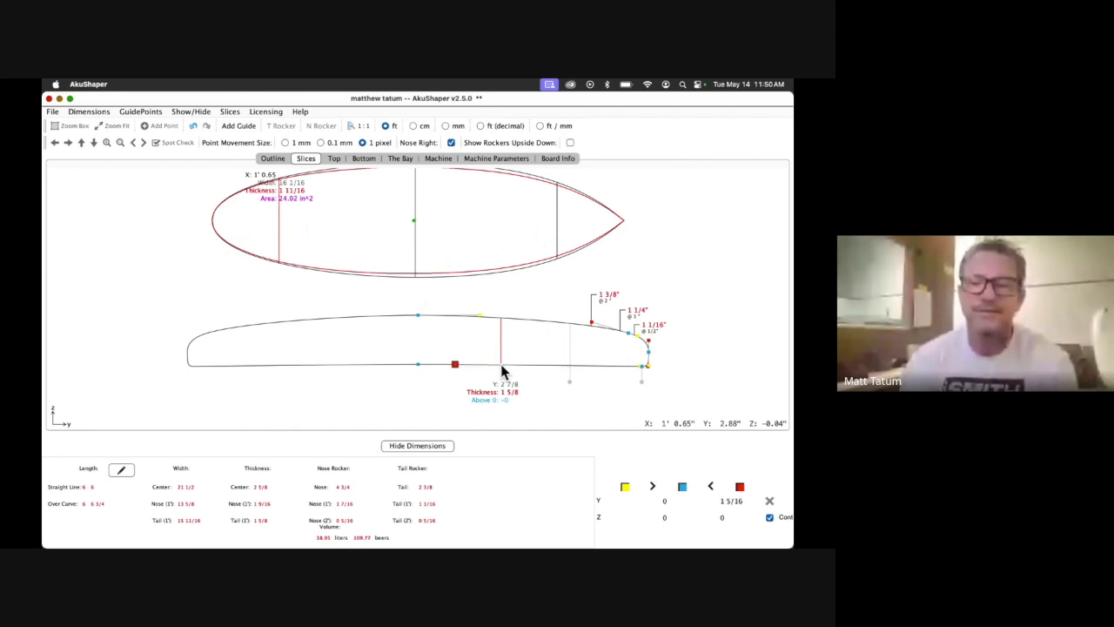
pyautogui.press('Left')
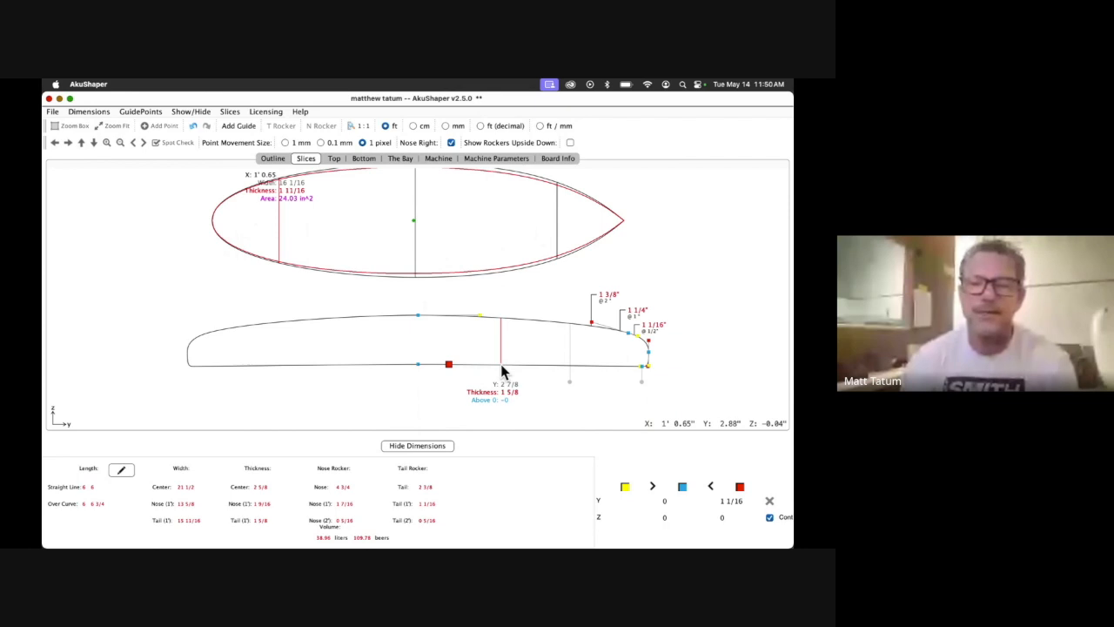
# Shape a concave in the tail slice by moving the bottom rail point's inner handle to Y 4 1/4 in and Z 3/16 in
pyautogui.click(640, 366)
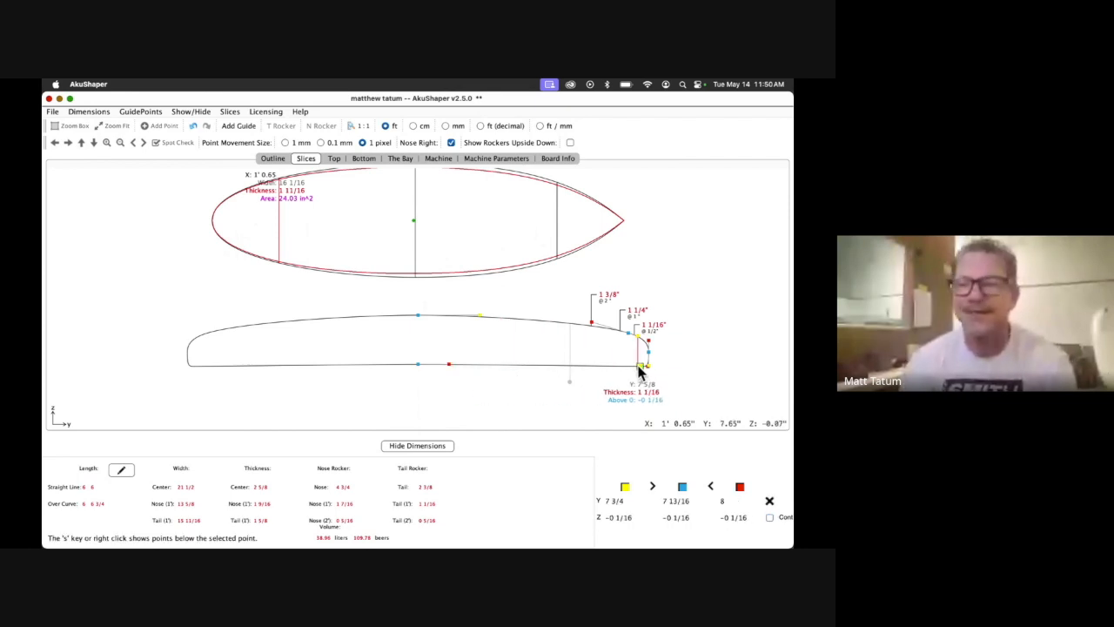
pyautogui.moveTo(640, 368); pyautogui.dragTo(540, 364)
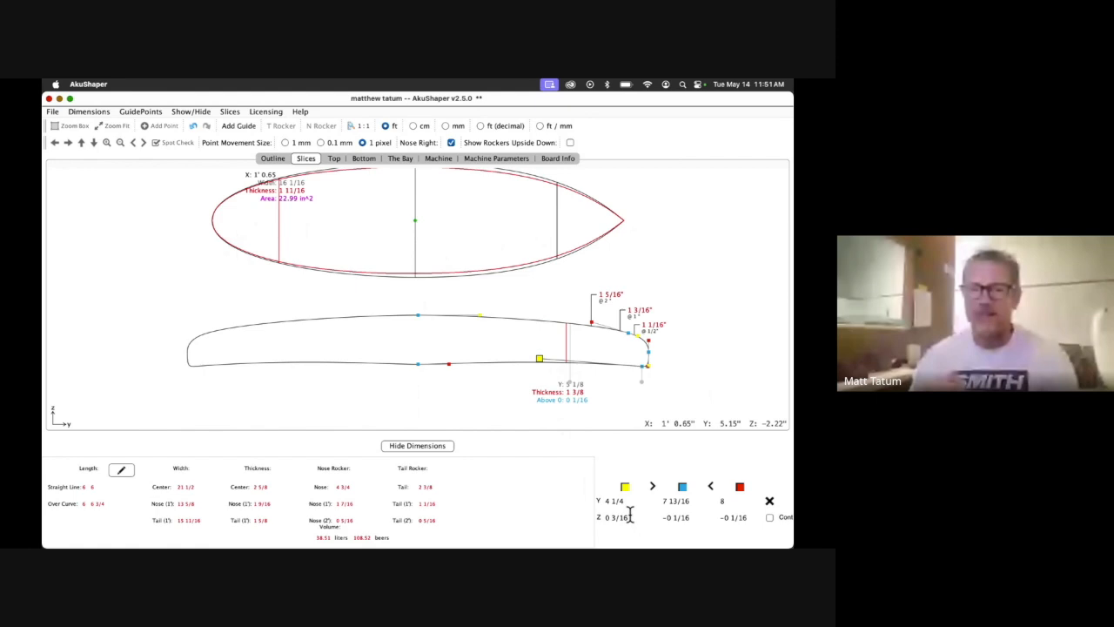
# Open the center slice at 3' 2.47 and show the horizontal reference line
pyautogui.press('pageup')
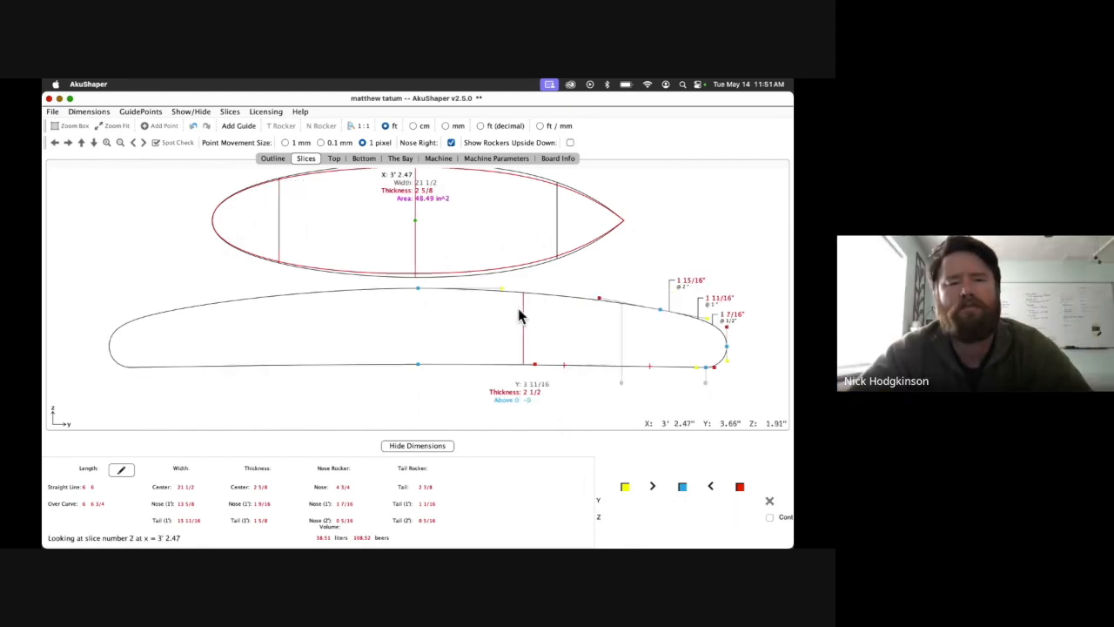
pyautogui.click(191, 112)
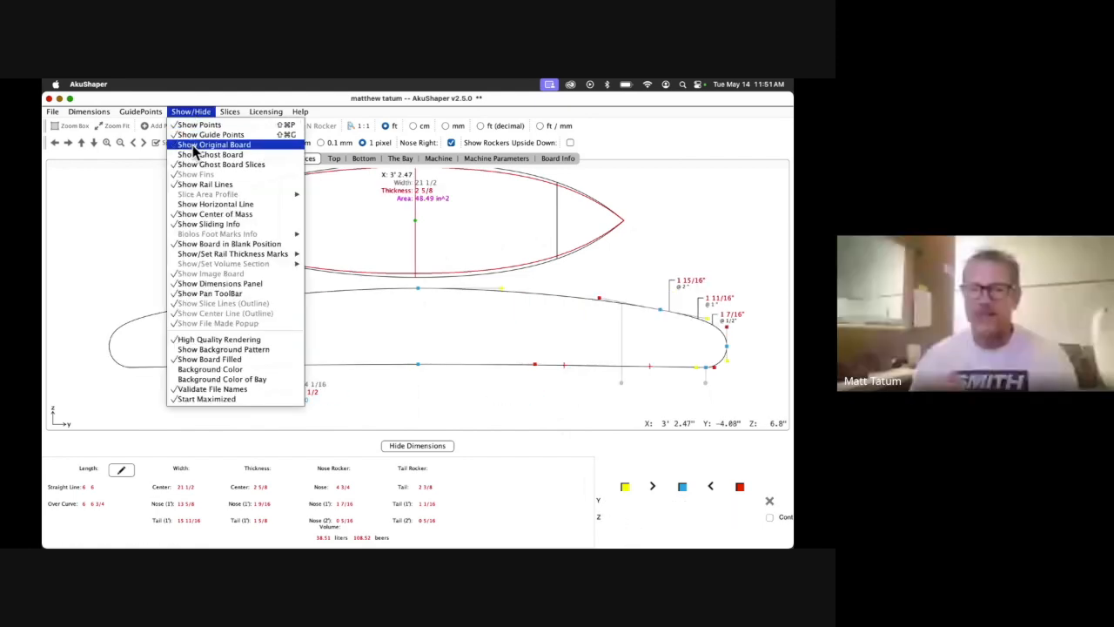
pyautogui.click(193, 205)
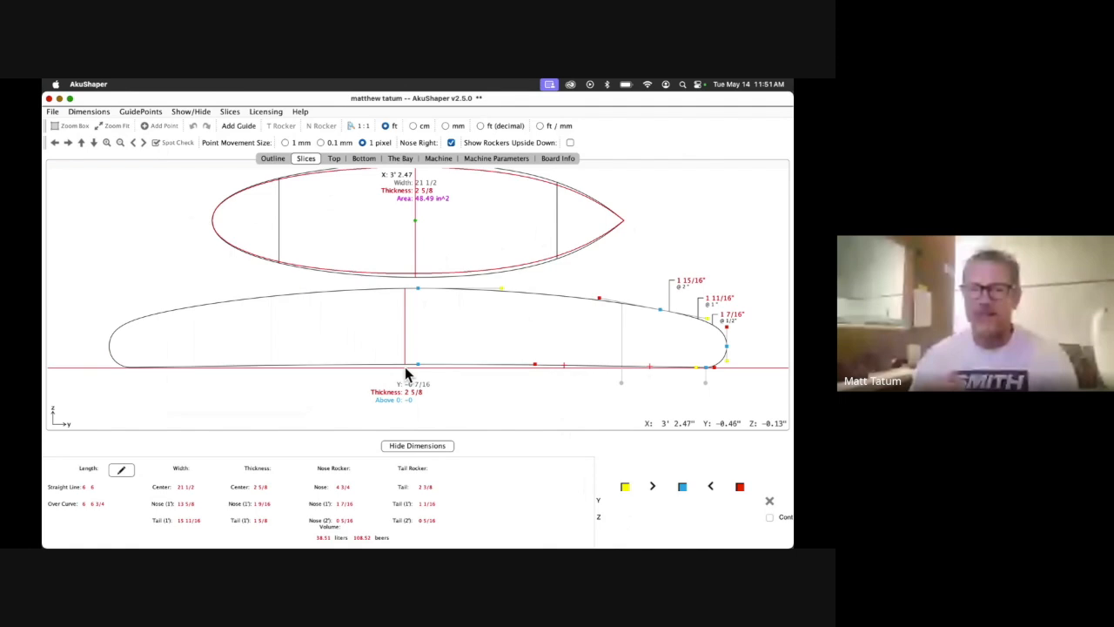
# Add vee to the center slice by slightly lowering the bottom rail point at Y 10 in, to about Z -1/8 in
pyautogui.press('Tab')
pyautogui.press('Tab')
pyautogui.press('Tab')
pyautogui.press('Tab')
pyautogui.press('Tab')
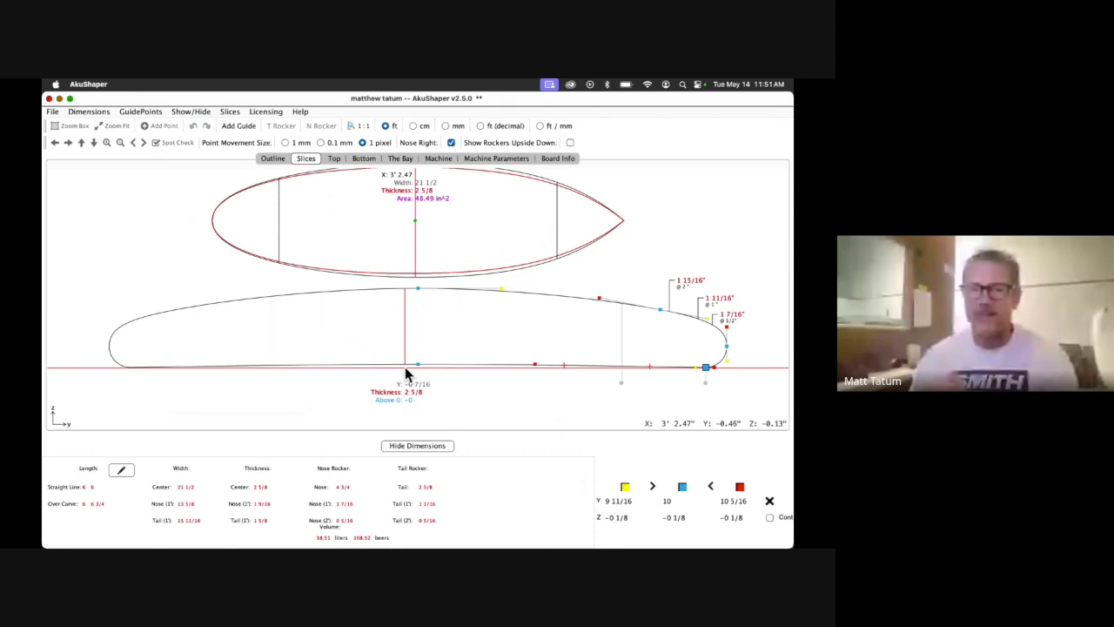
pyautogui.press('Tab')
pyautogui.press('Tab')
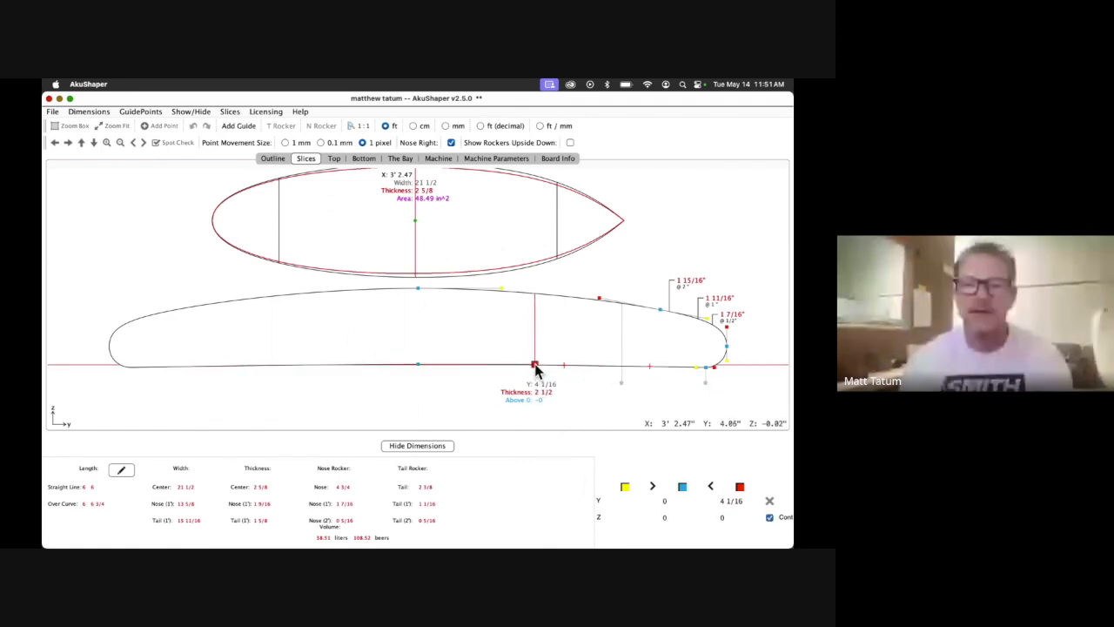
pyautogui.click(706, 369)
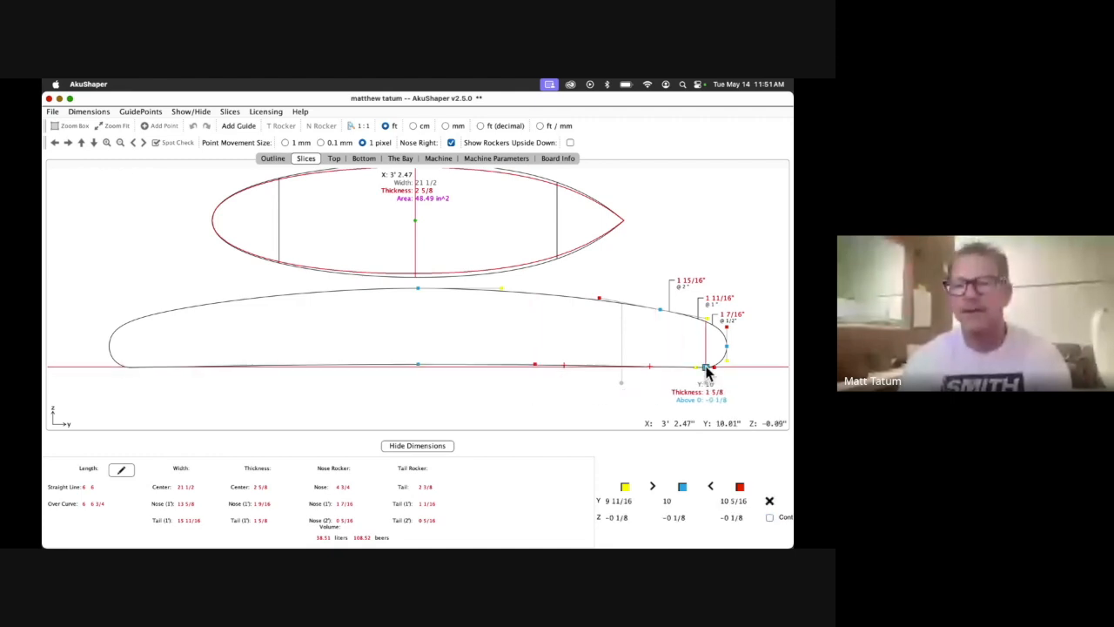
pyautogui.press('Down')
pyautogui.press('Down')
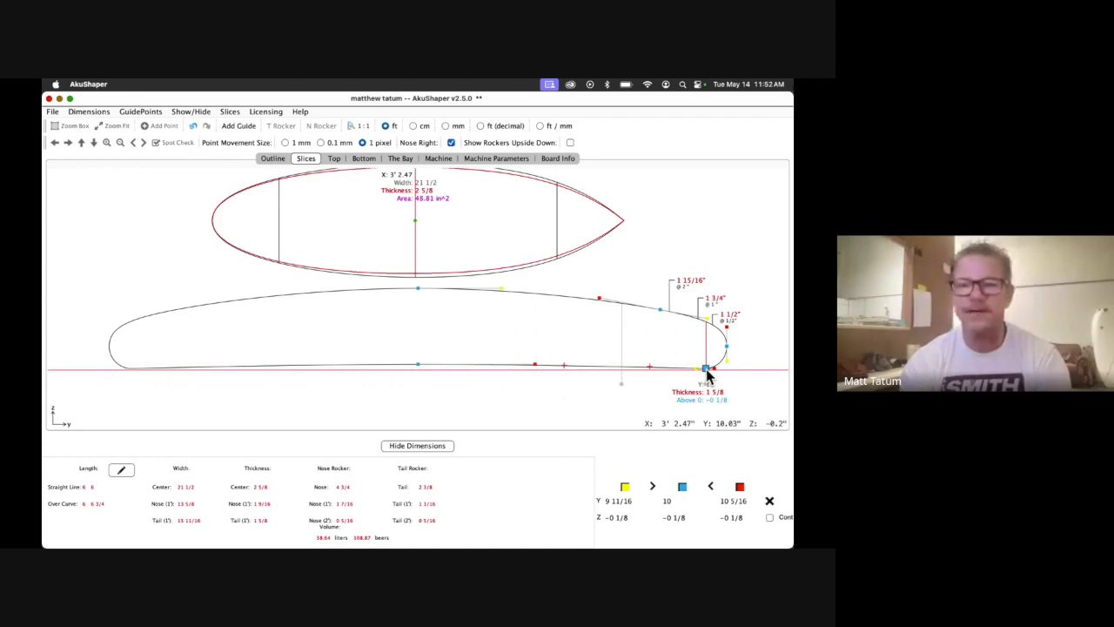
# Add slight vee to the nose slice at 5' 5.35 by lowering its bottom rail point to Z -1/16 in
pyautogui.press('.')
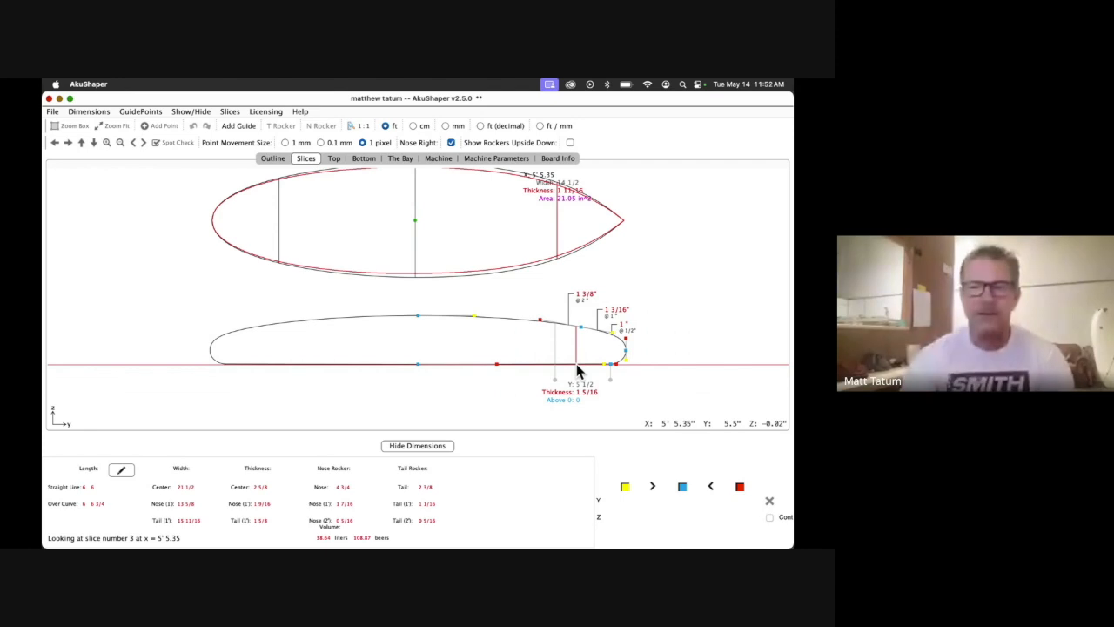
pyautogui.click(610, 363)
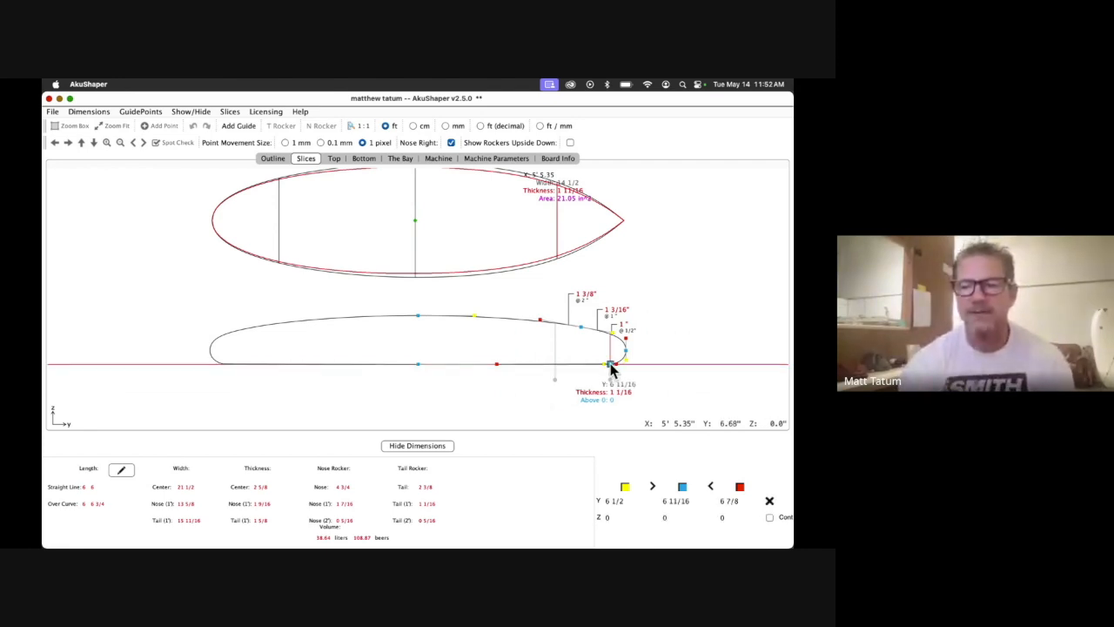
pyautogui.moveTo(611, 370); pyautogui.dragTo(613, 367)
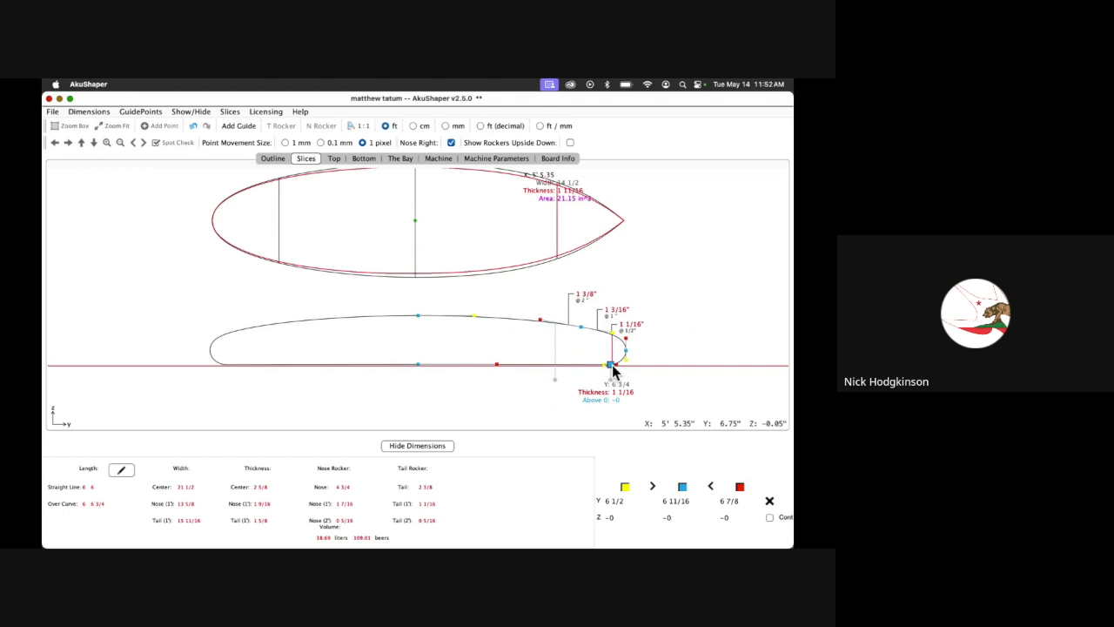
pyautogui.press('Down')
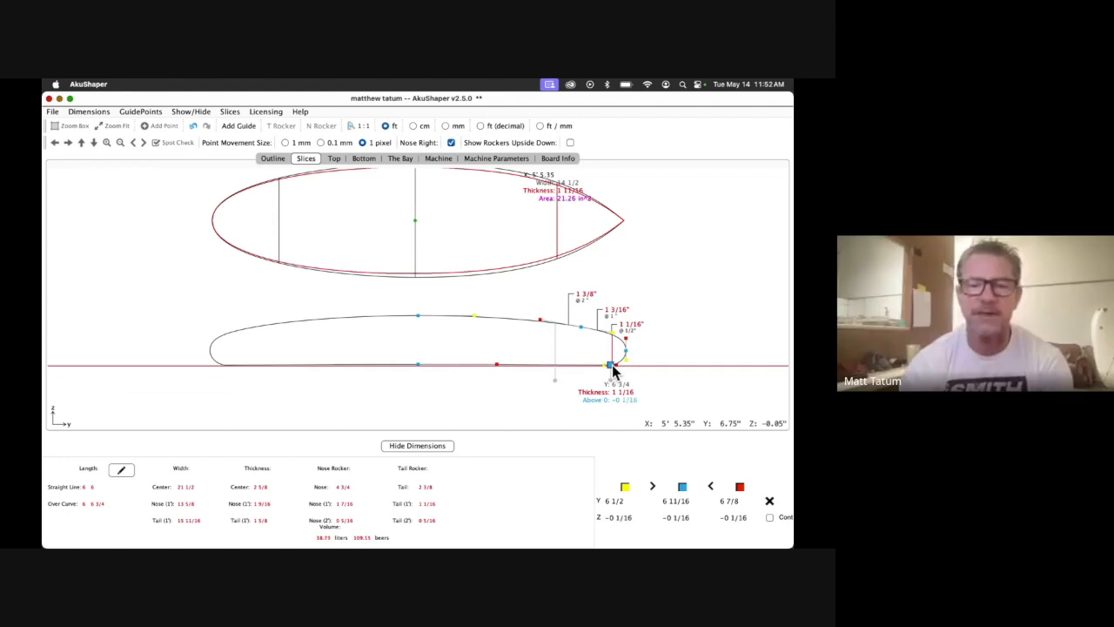
# Review the bottom contour in the tail, center and nose slices and from several angles in the 3D bay
pyautogui.click(448, 368)
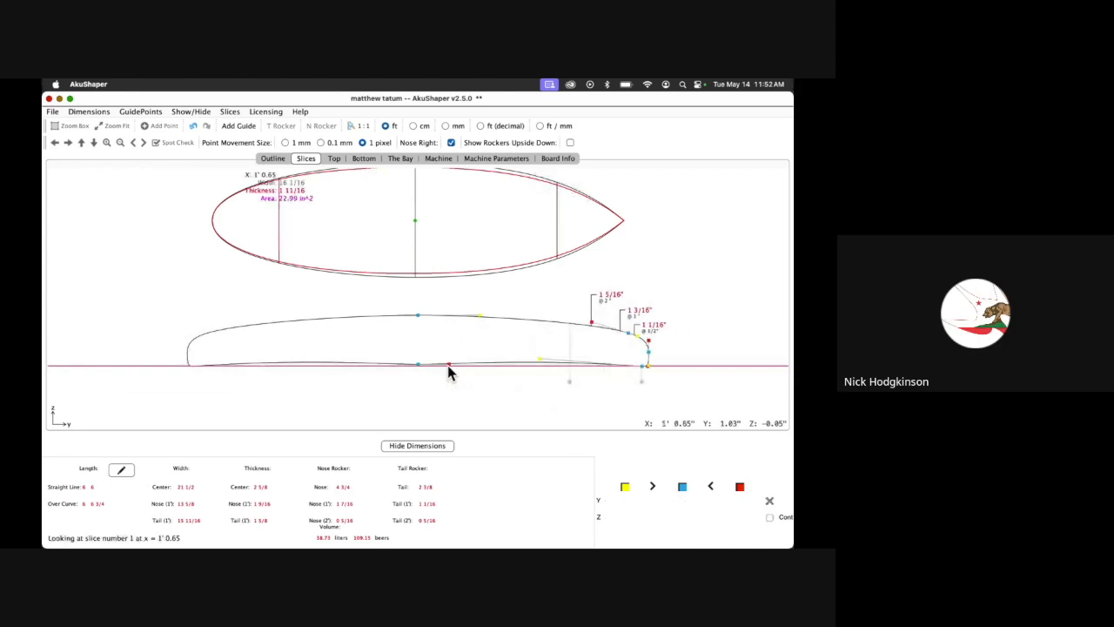
pyautogui.press('Right')
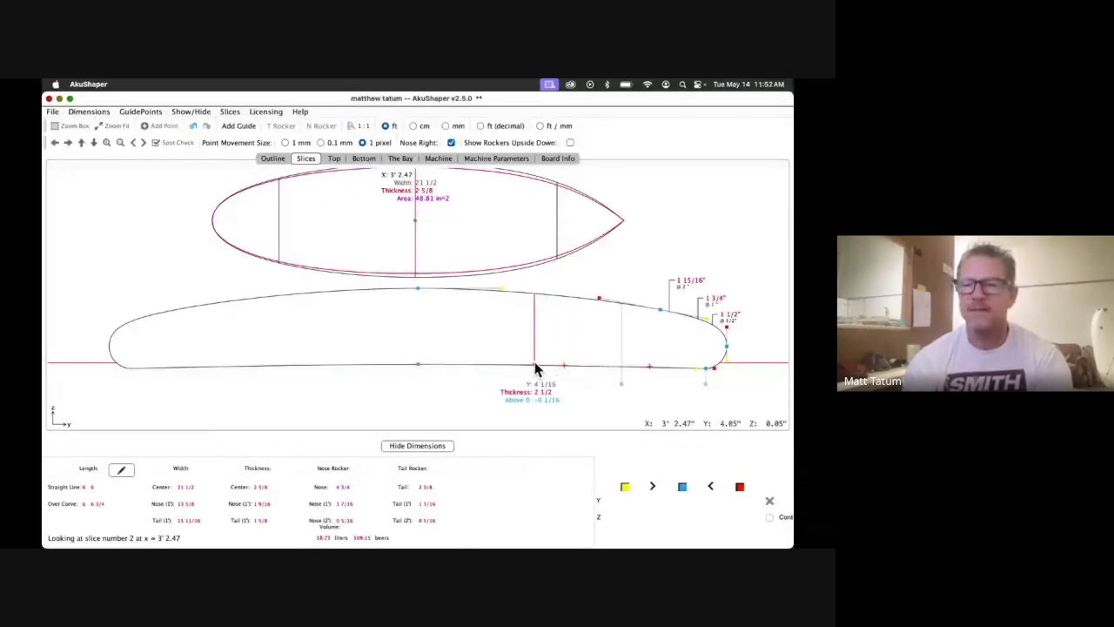
pyautogui.click(418, 365)
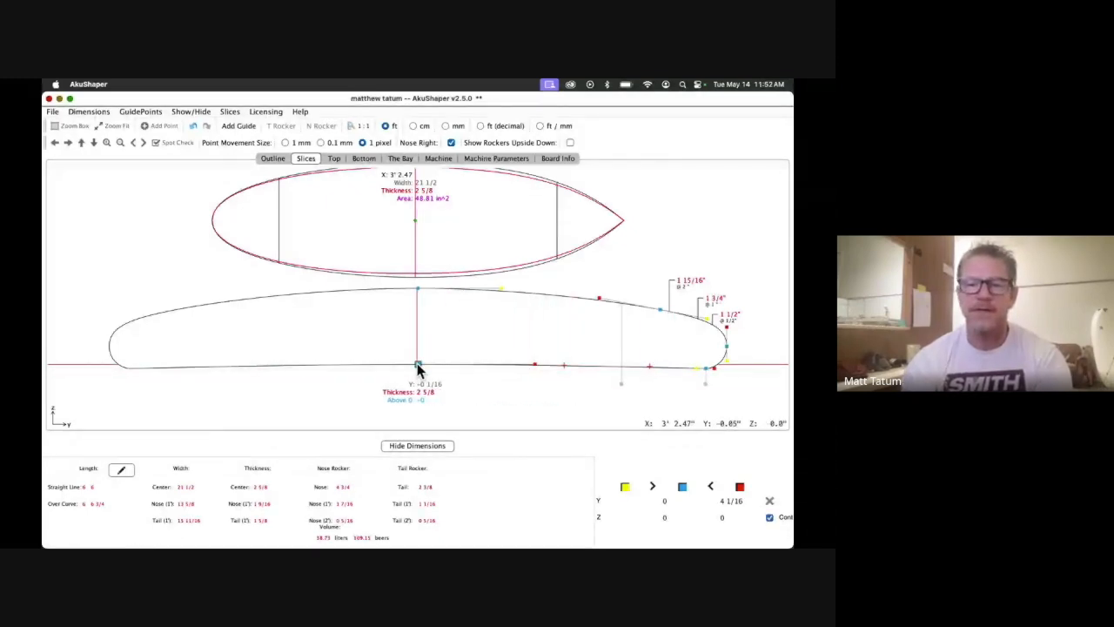
pyautogui.click(706, 370)
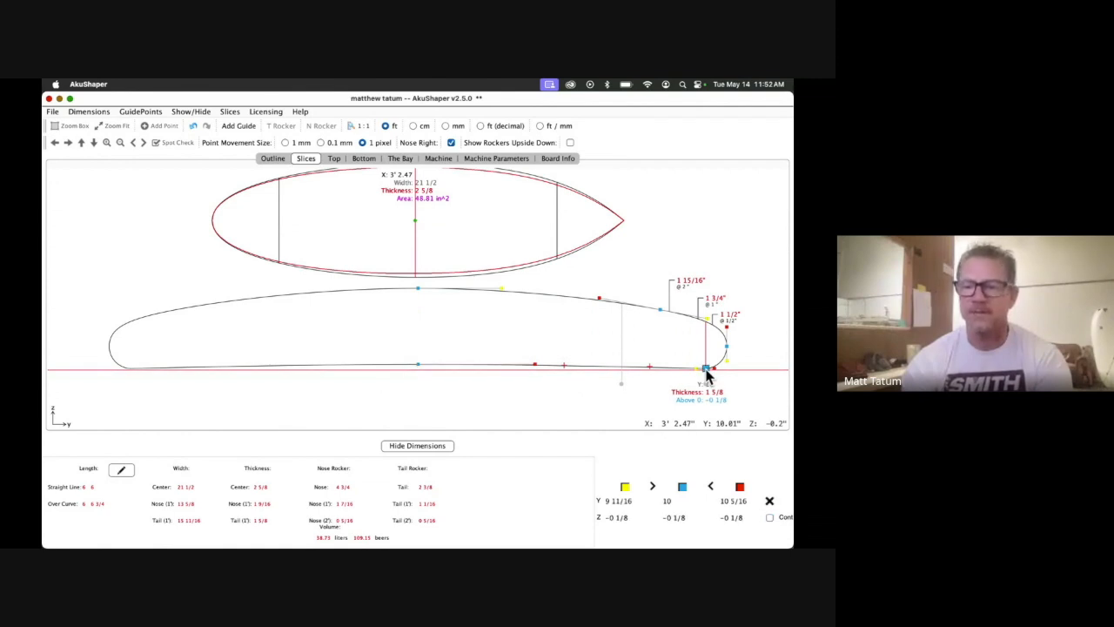
pyautogui.press('.')
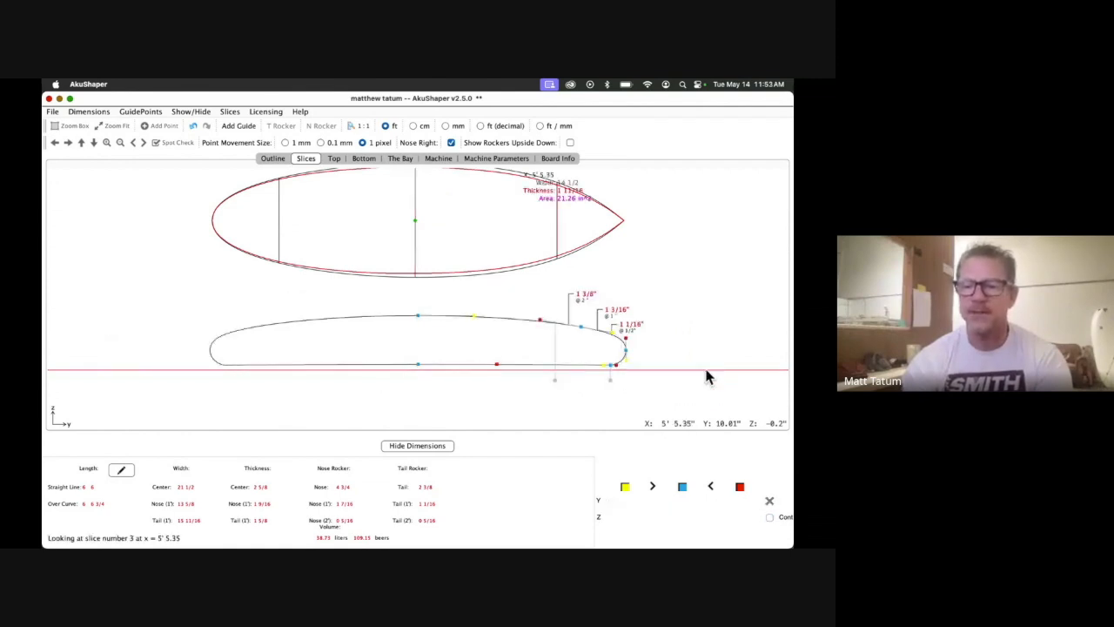
pyautogui.click(611, 366)
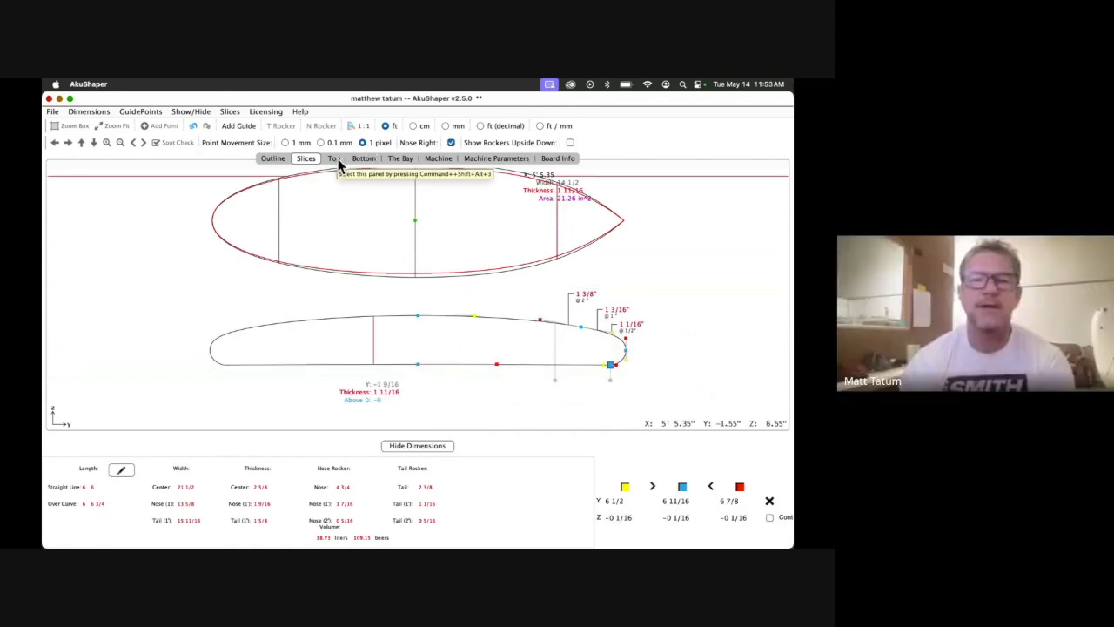
pyautogui.click(398, 160)
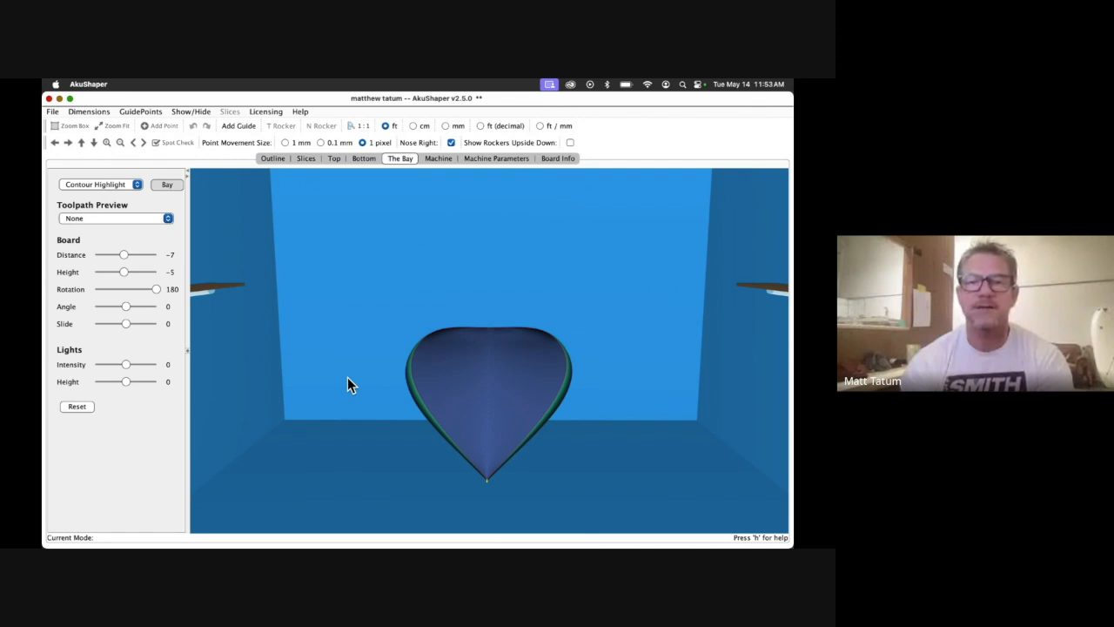
pyautogui.moveTo(348, 382); pyautogui.dragTo(718, 423)
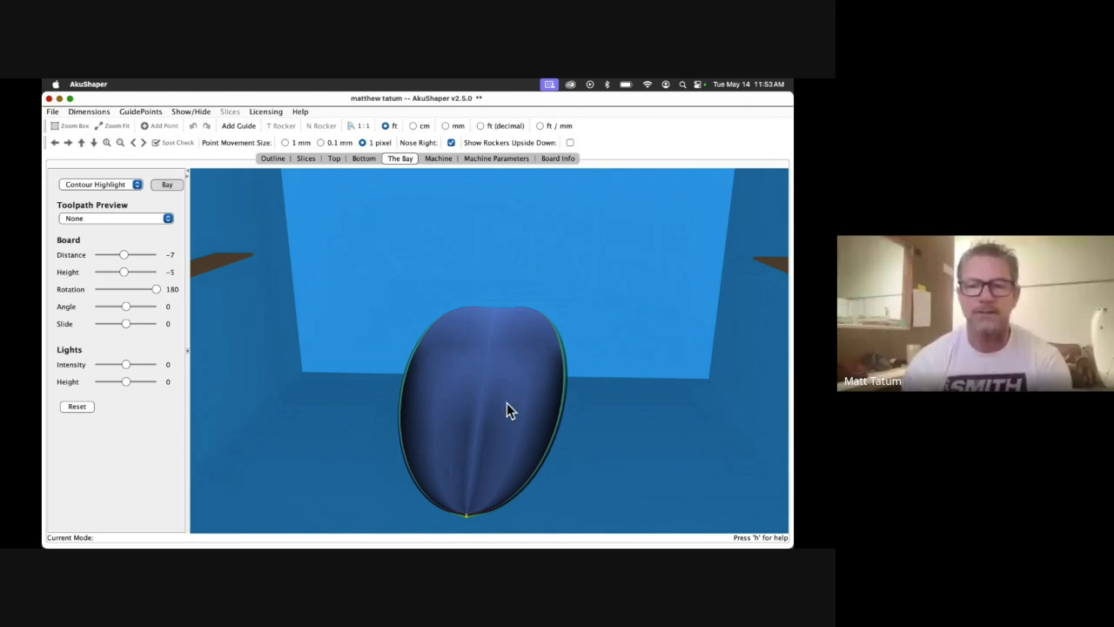
pyautogui.moveTo(611, 397); pyautogui.dragTo(620, 431)
pyautogui.moveTo(543, 410); pyautogui.dragTo(542, 383)
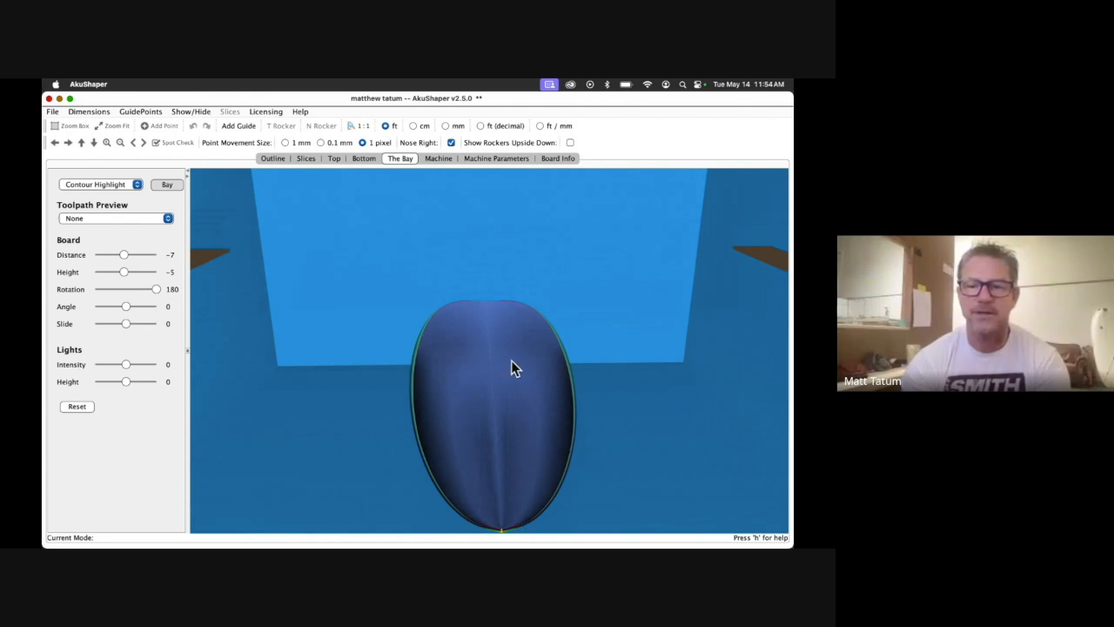
# Return to the tail slice at 1' 0.65 and move its center bottom handle outward to about Y 1 9/16 in
pyautogui.click(305, 159)
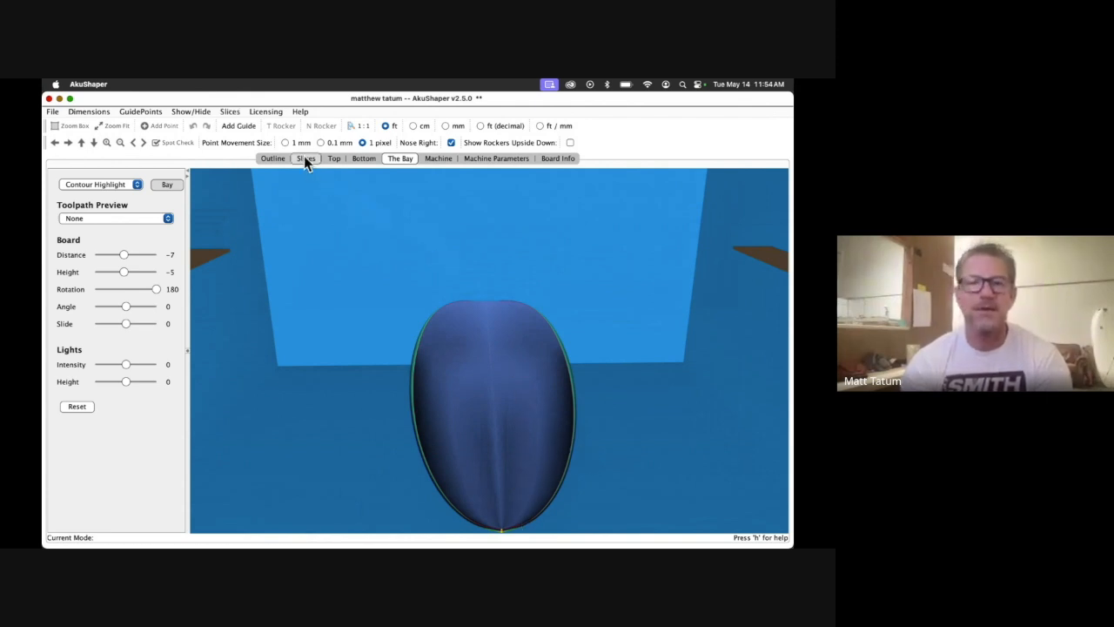
pyautogui.press('1')
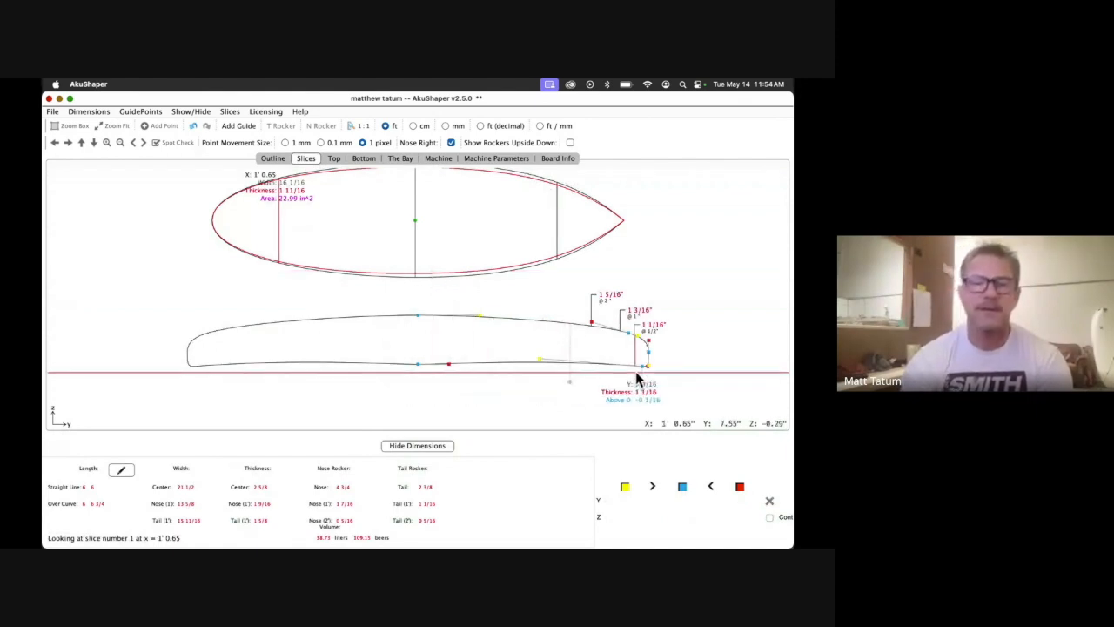
pyautogui.click(449, 366)
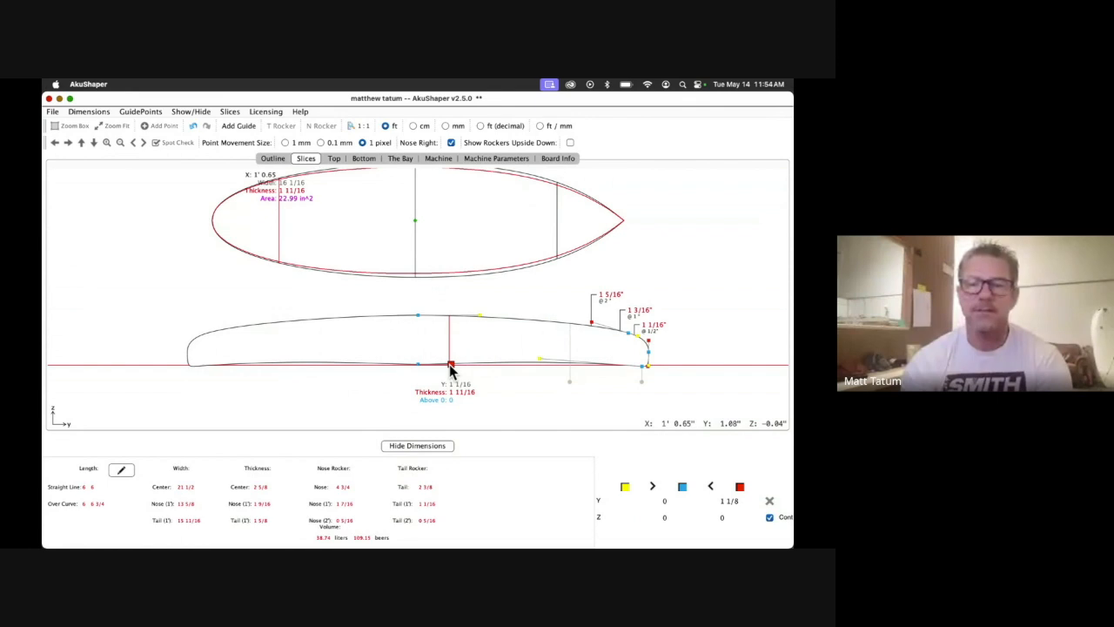
pyautogui.press('Right')
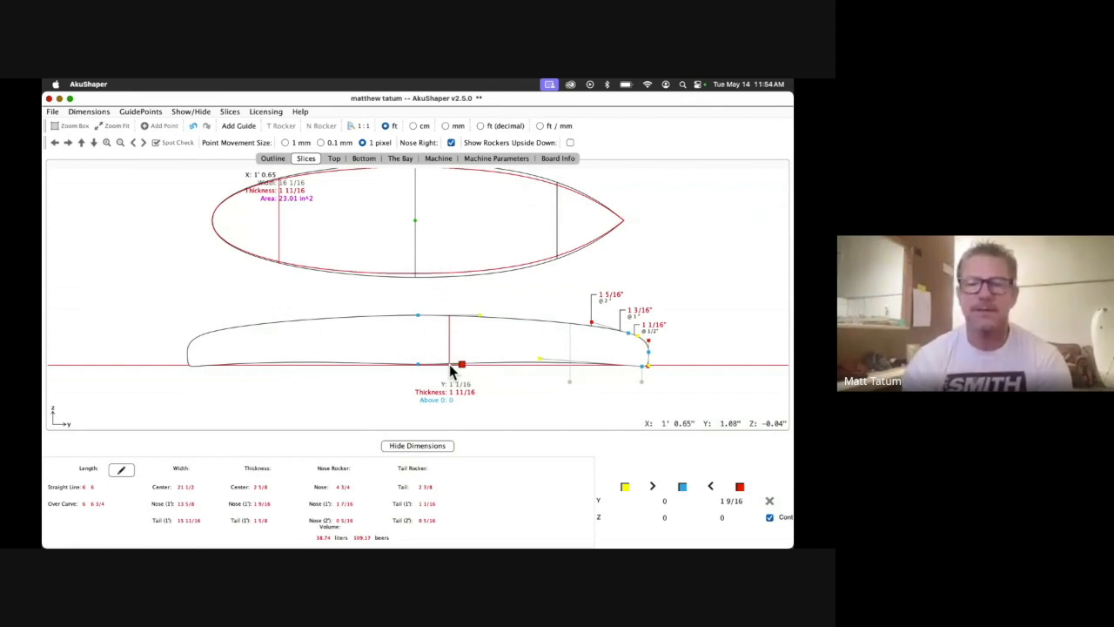
# Shift the tail slice's concave toward the rail by moving the rail point's inner handle outward to Y 4 3/4 in
pyautogui.click(540, 359)
pyautogui.press('Right')
pyautogui.press('Right')
pyautogui.press('Right')
pyautogui.press('Right')
pyautogui.press('Right')
pyautogui.press('Right')
pyautogui.press('Right')
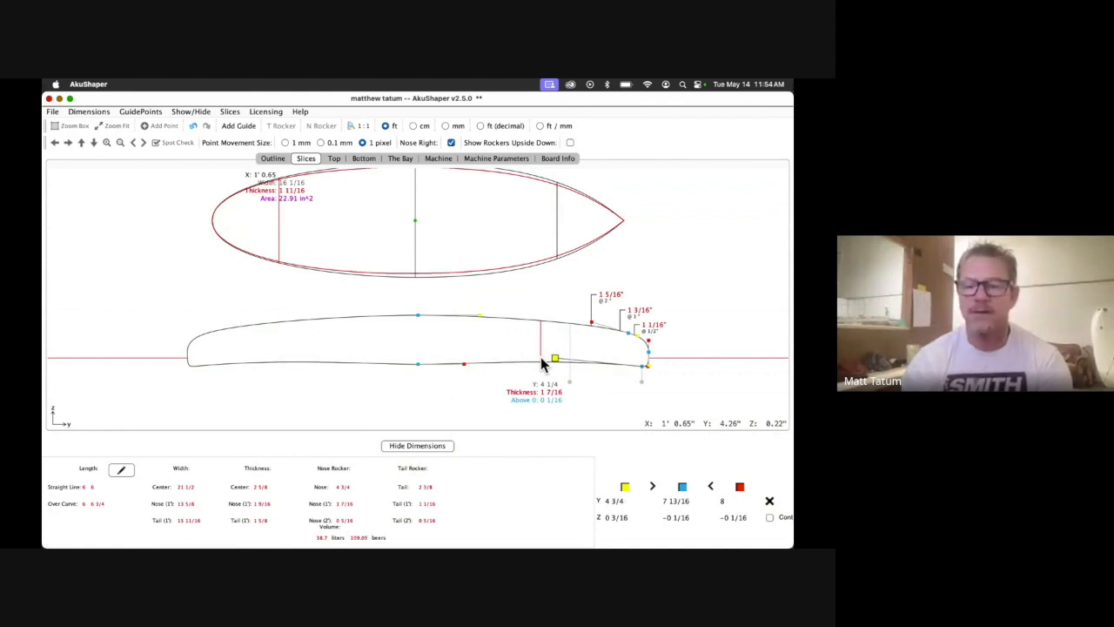
# Inspect the revised tail bottom contour from different angles in the 3D bay
pyautogui.click(399, 159)
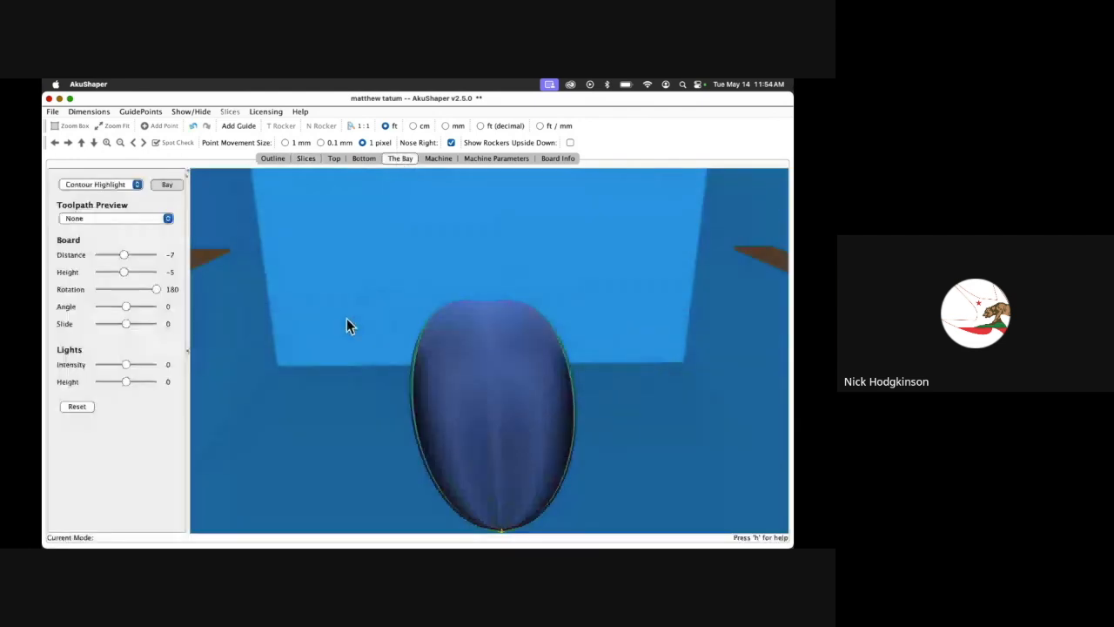
pyautogui.moveTo(347, 318); pyautogui.dragTo(421, 383)
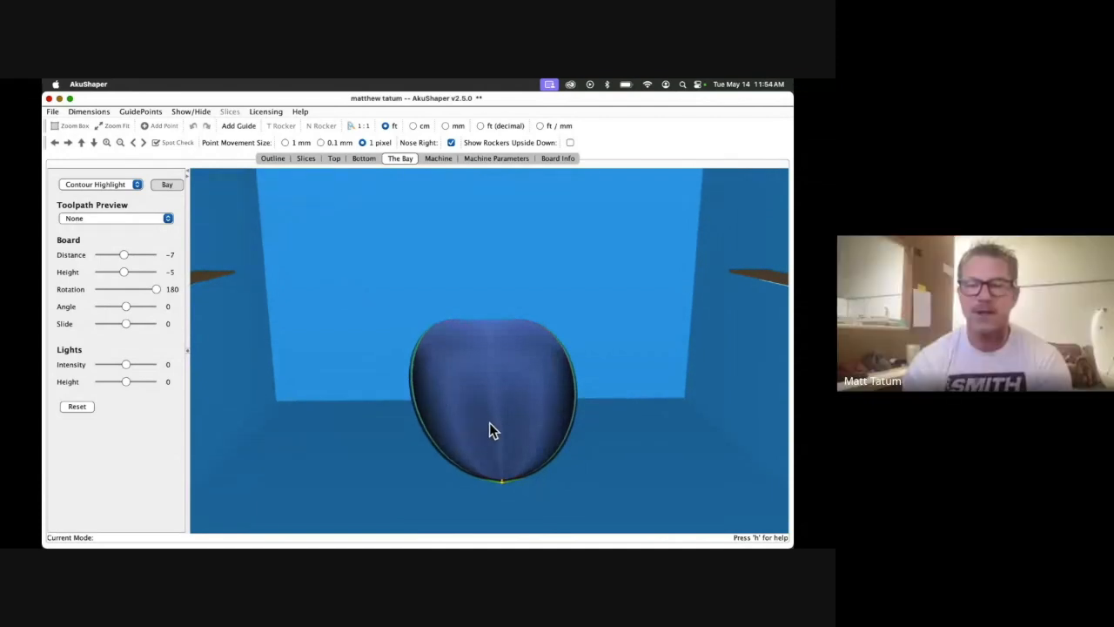
# Inspect the bottom contour at several tilts in the 3D bay and set the board rotation to 0 to view the deck
pyautogui.moveTo(598, 421); pyautogui.dragTo(595, 343)
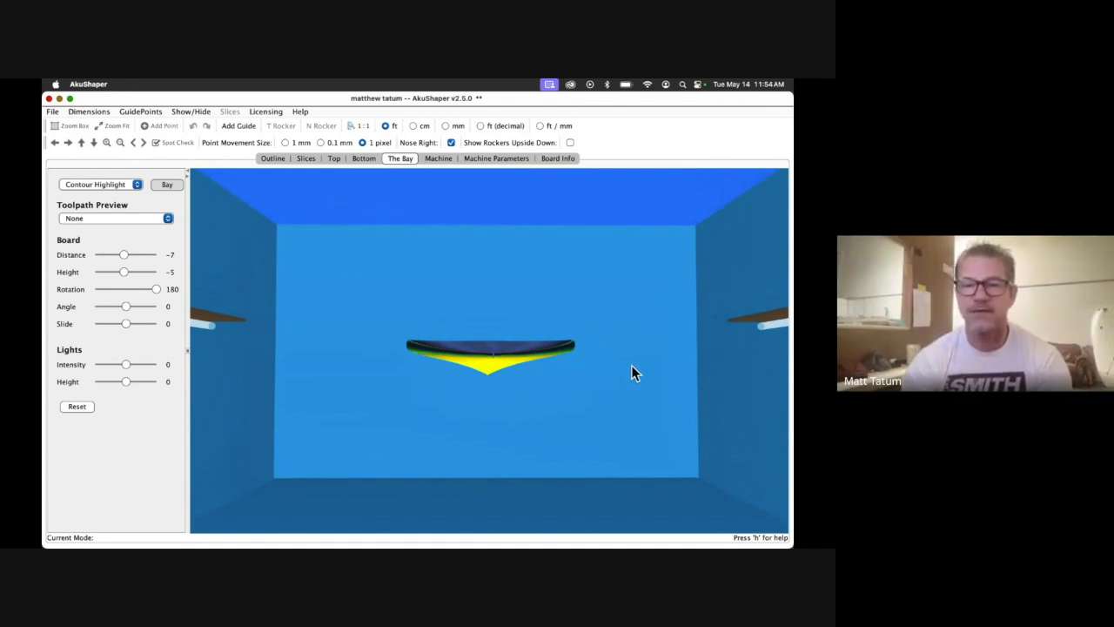
pyautogui.moveTo(631, 365); pyautogui.dragTo(630, 386)
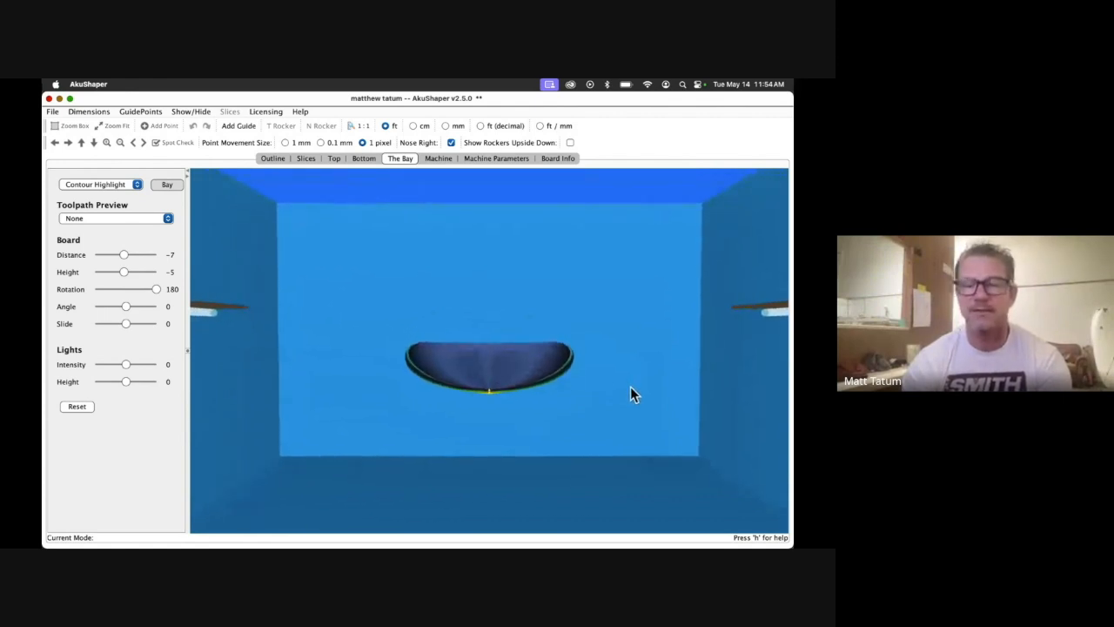
pyautogui.moveTo(631, 386); pyautogui.dragTo(628, 423)
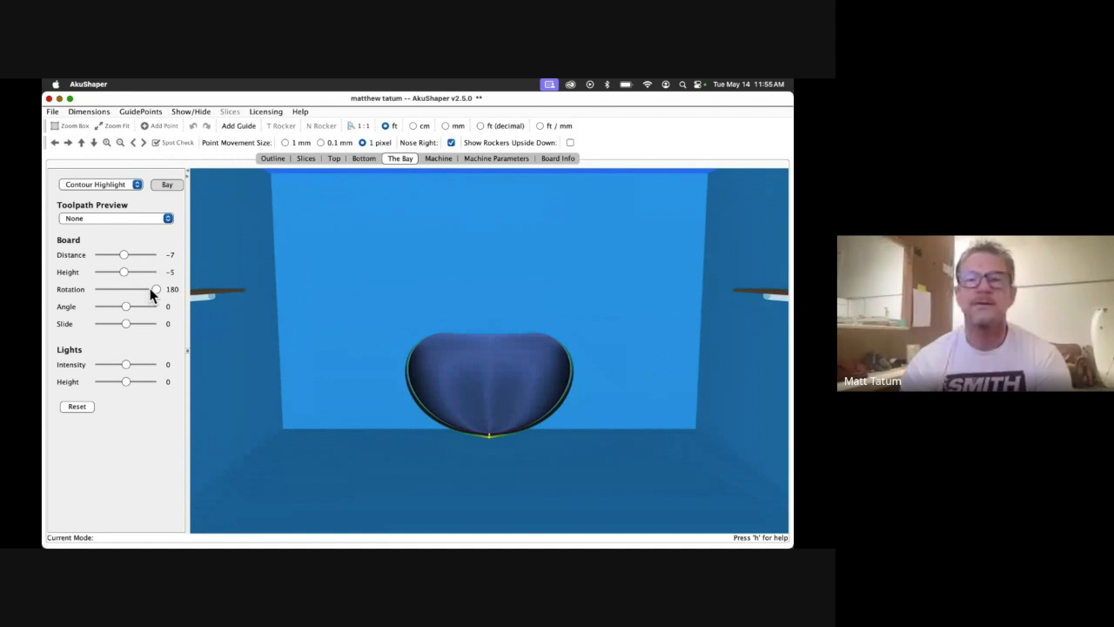
pyautogui.moveTo(156, 288); pyautogui.dragTo(126, 294)
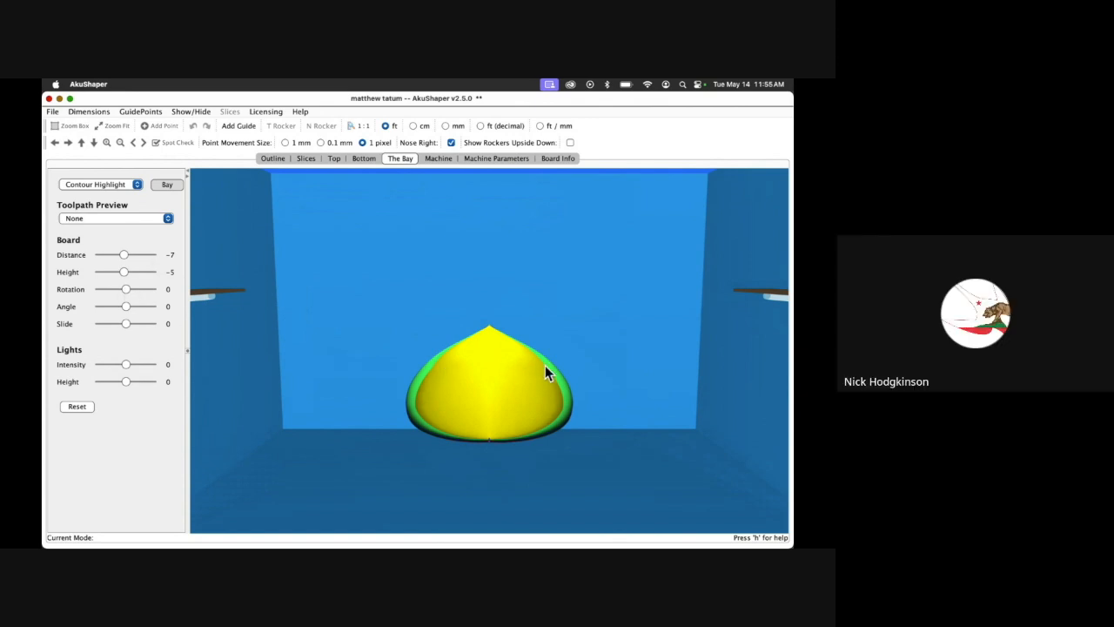
# Move the tail slice's outer deck point inward and up to Y 7 3/16 in, Z 1 1/8 in
pyautogui.click(309, 160)
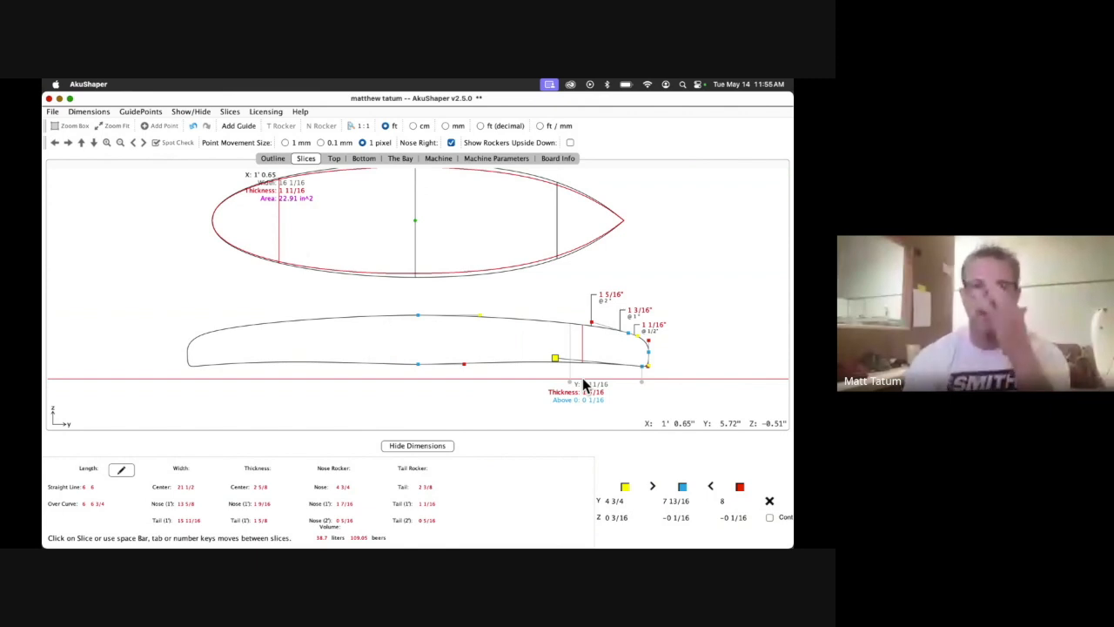
pyautogui.click(627, 333)
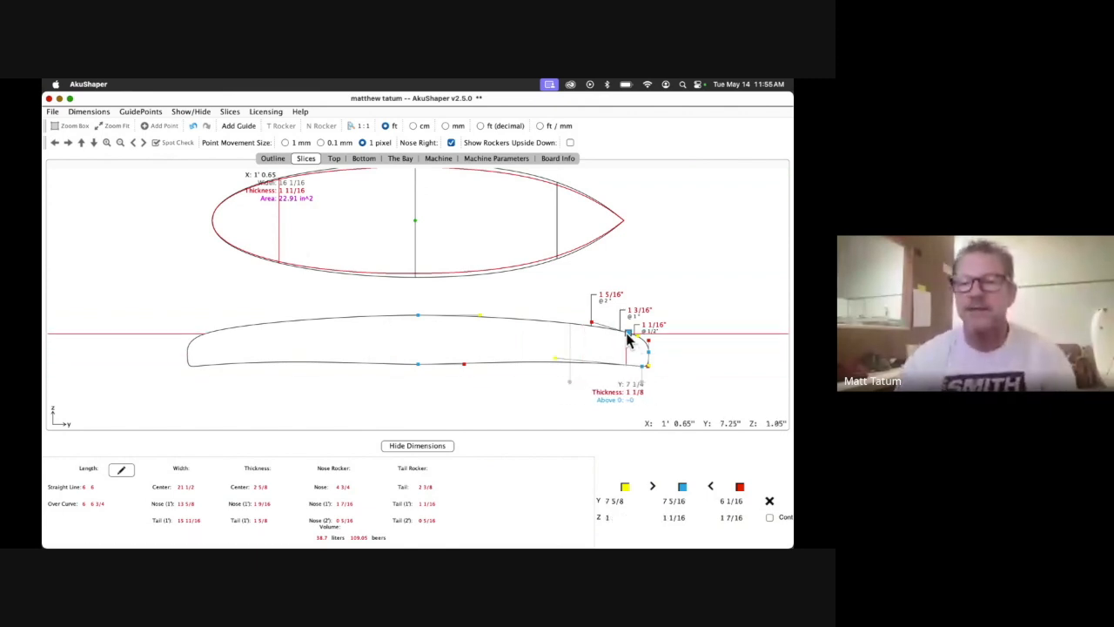
pyautogui.press('Left')
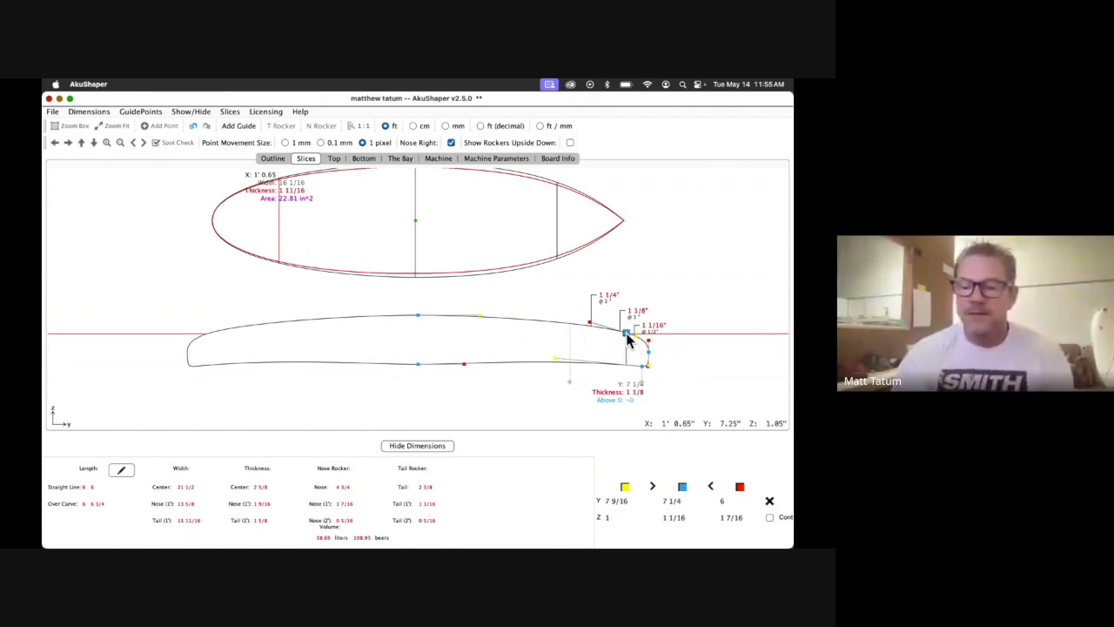
pyautogui.press('Up')
pyautogui.press('Up')
pyautogui.press('Up')
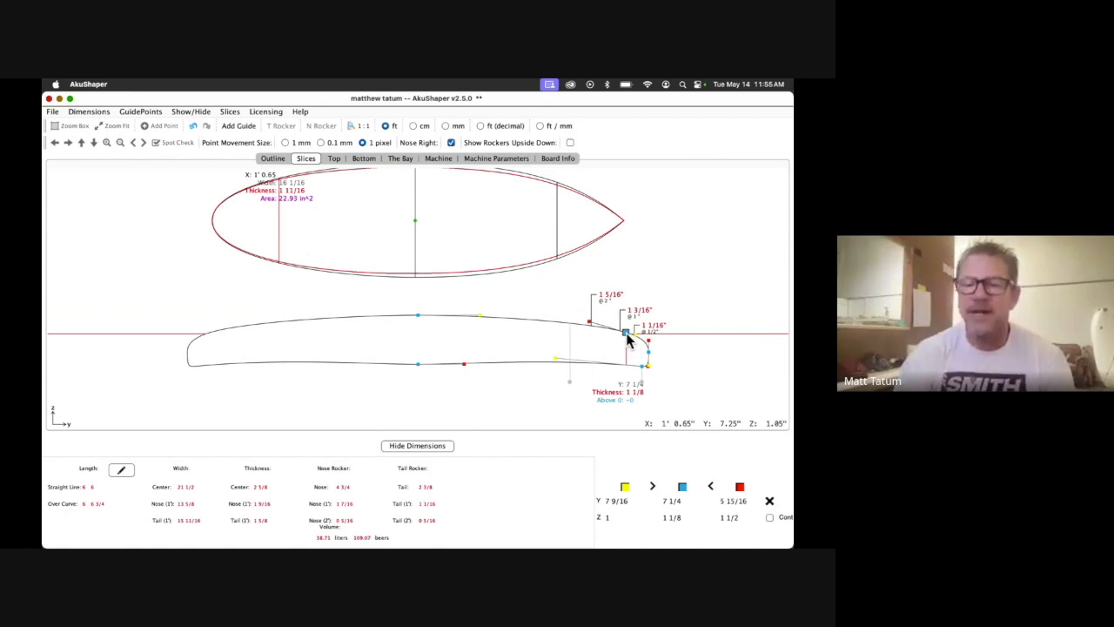
pyautogui.press('Left')
pyautogui.press('Up')
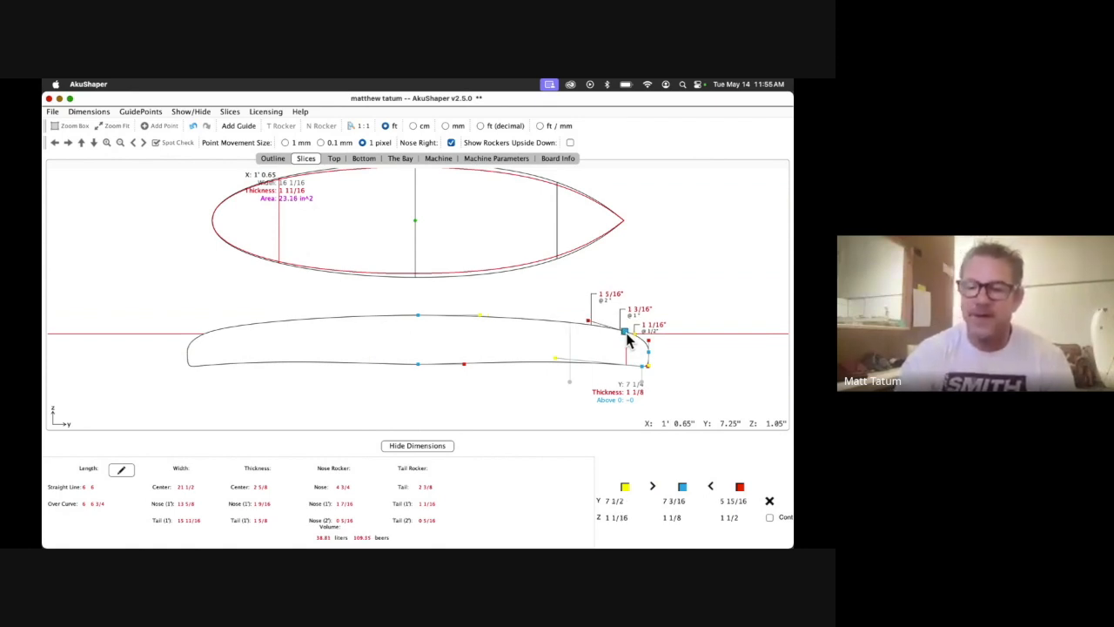
# Make the tail slice's rail apex continuous and nudge its upper handle inward to Y 8 in, Z 13/16 in
pyautogui.click(649, 340)
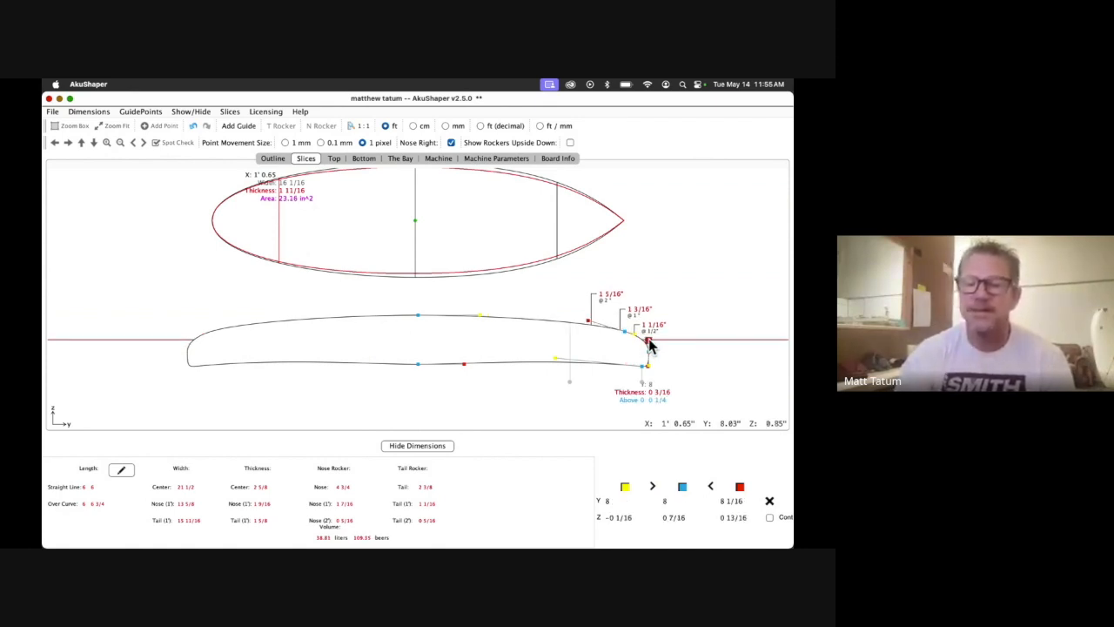
pyautogui.press('Left')
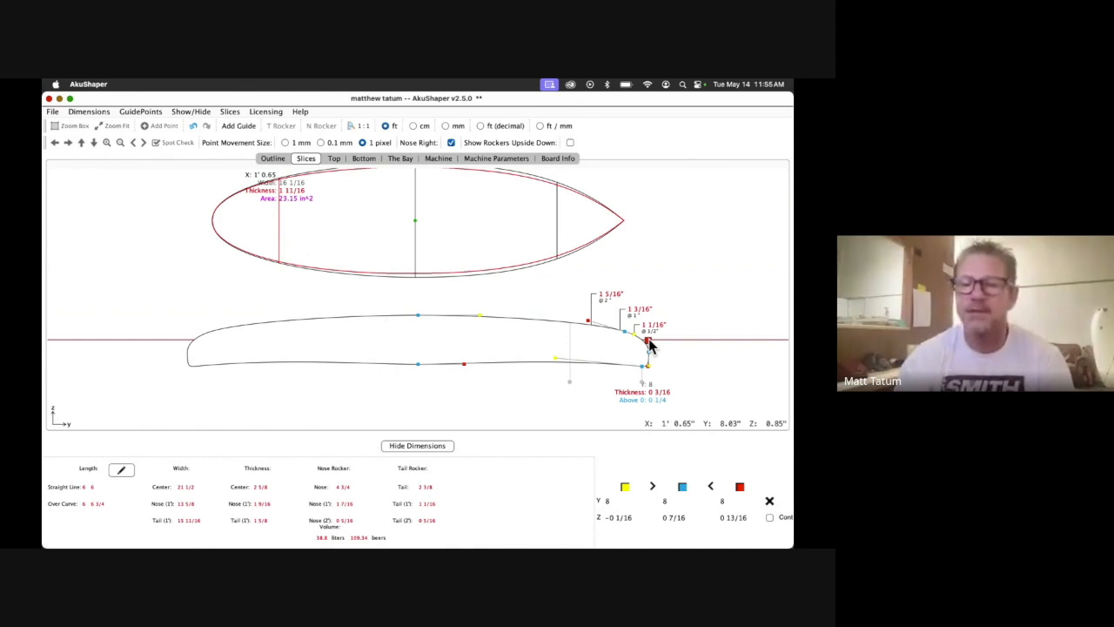
pyautogui.click(769, 517)
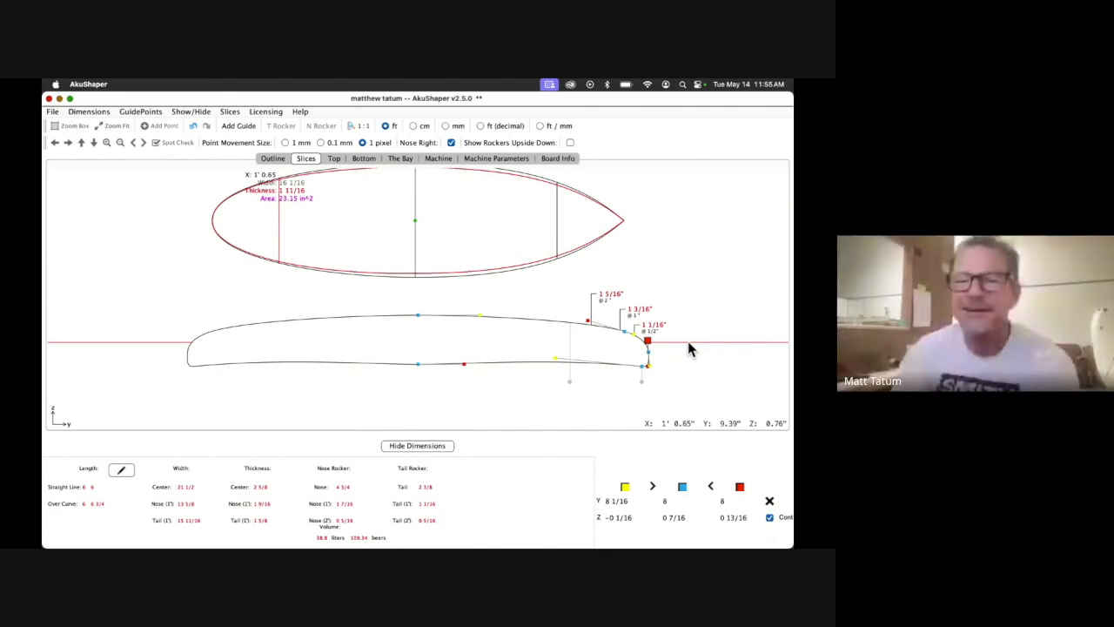
pyautogui.press('Left')
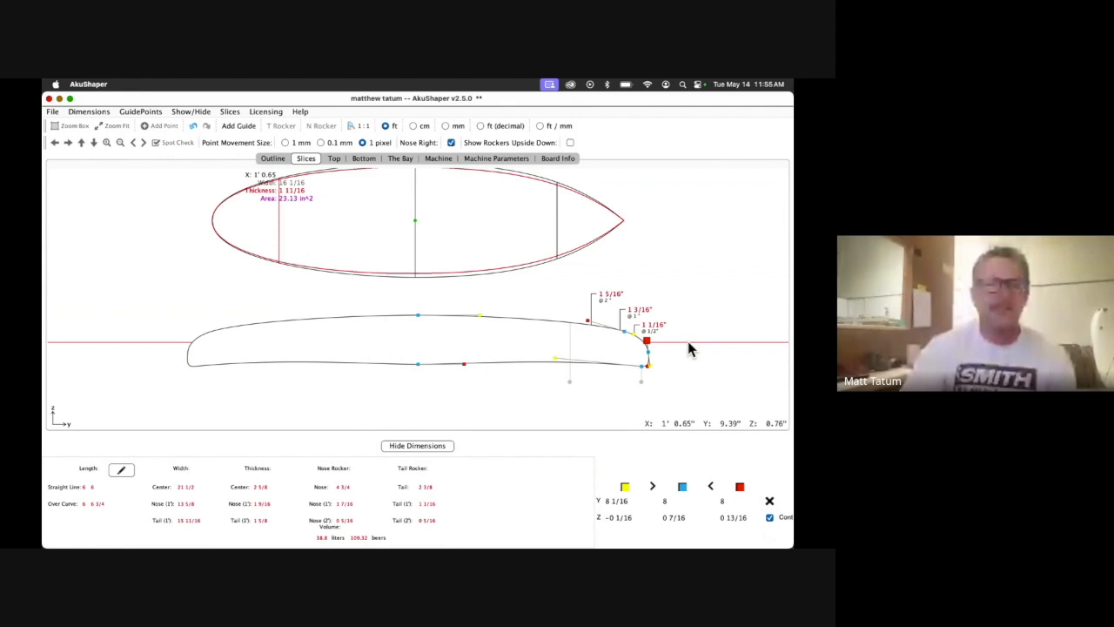
pyautogui.press('Right')
pyautogui.press('Right')
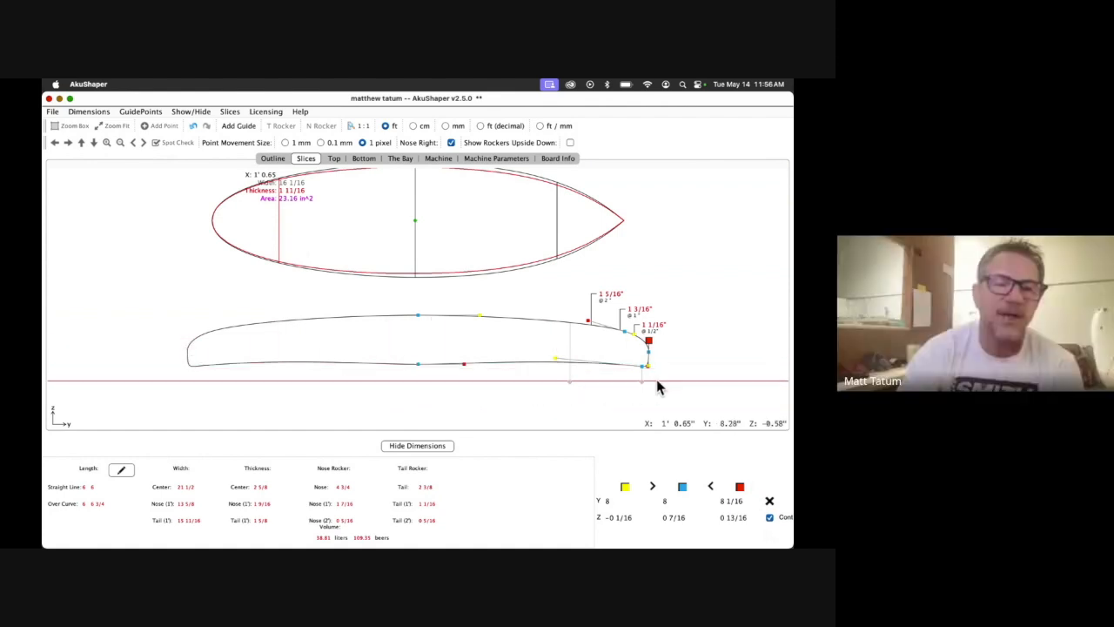
pyautogui.press('Left')
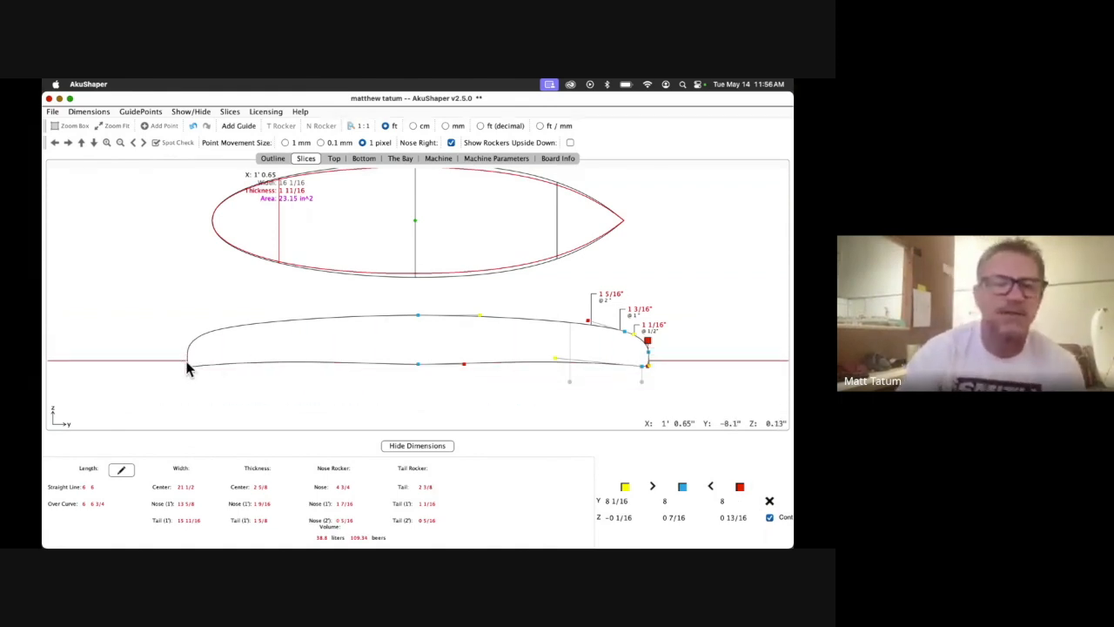
pyautogui.press('Left')
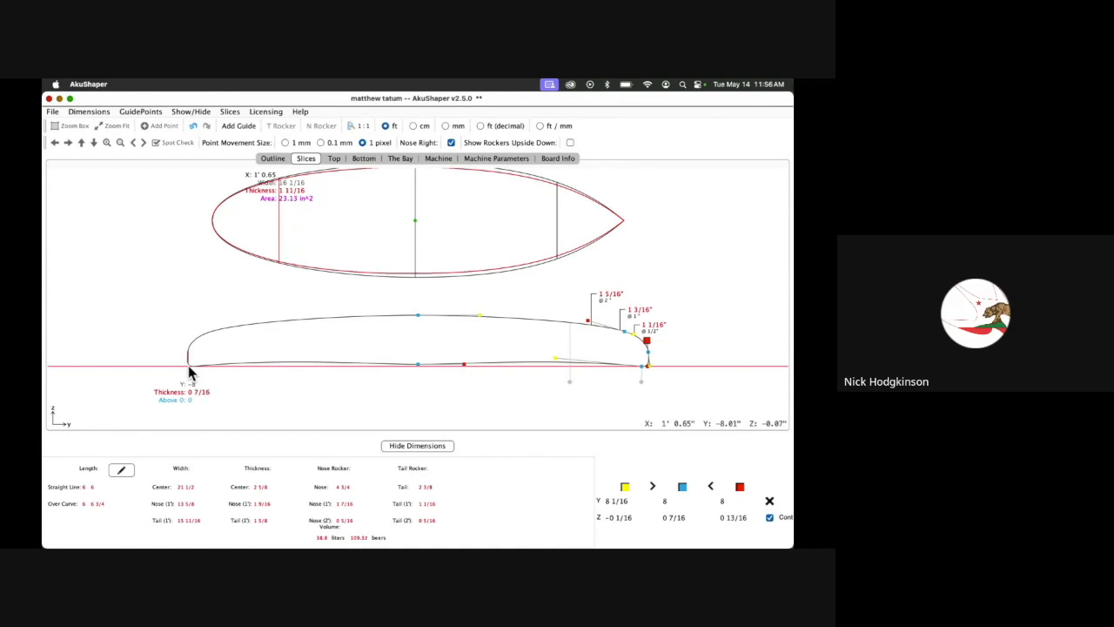
pyautogui.press('Left')
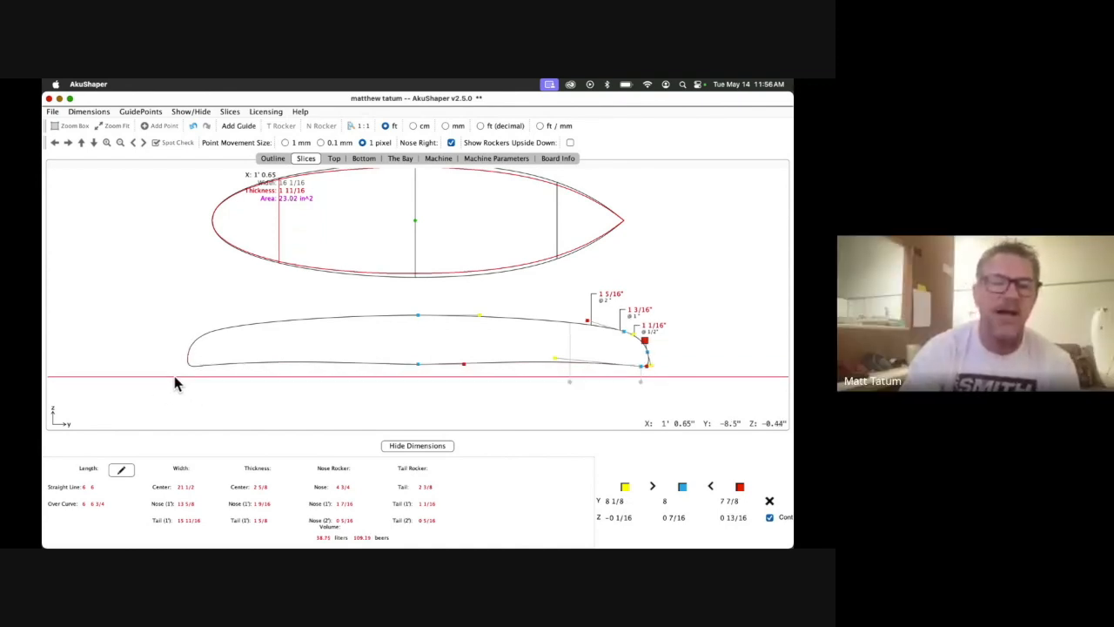
pyautogui.press('Right')
pyautogui.press('Right')
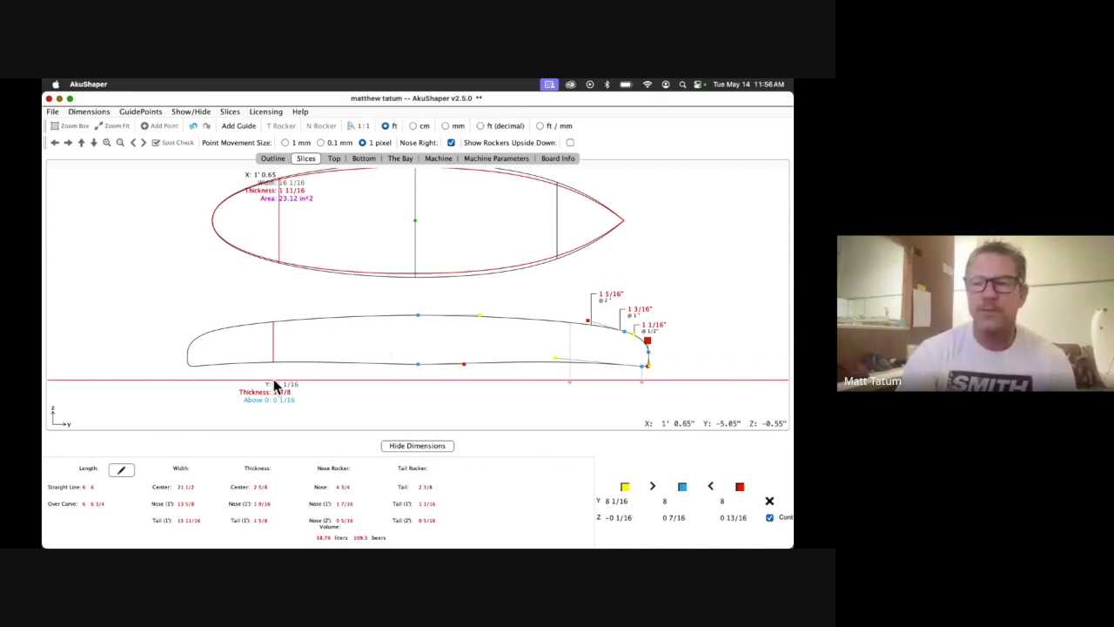
# Go to the center slice at 3' 2.47 and move the rail apex's upper handle inward to Y 10 11/16 in
pyautogui.press('.')
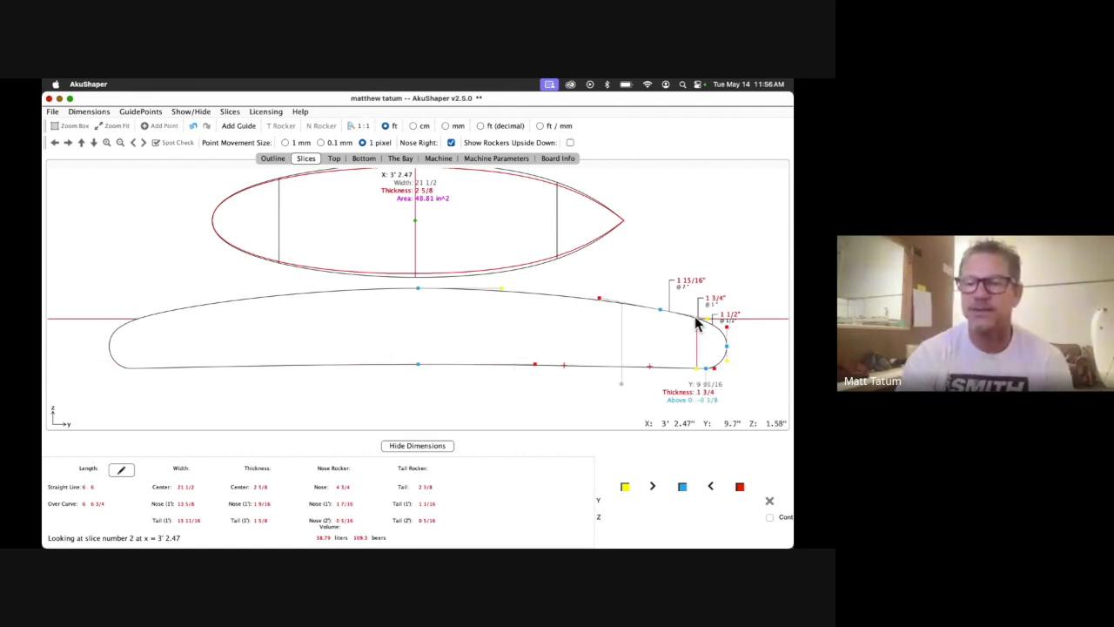
pyautogui.click(726, 328)
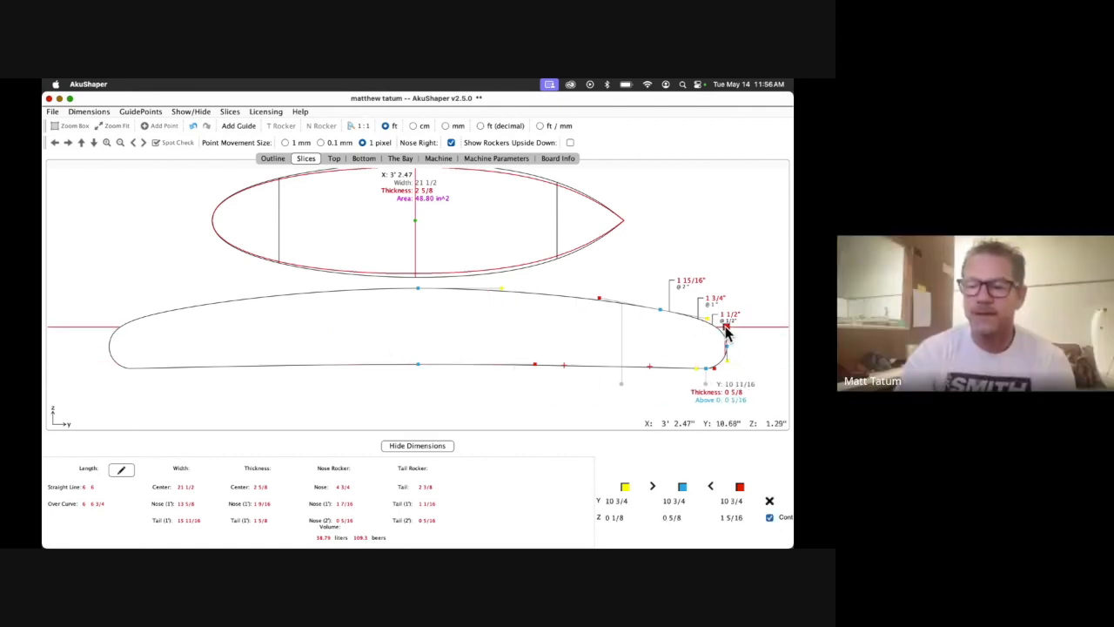
pyautogui.press('Left')
pyautogui.press('Left')
pyautogui.press('Left')
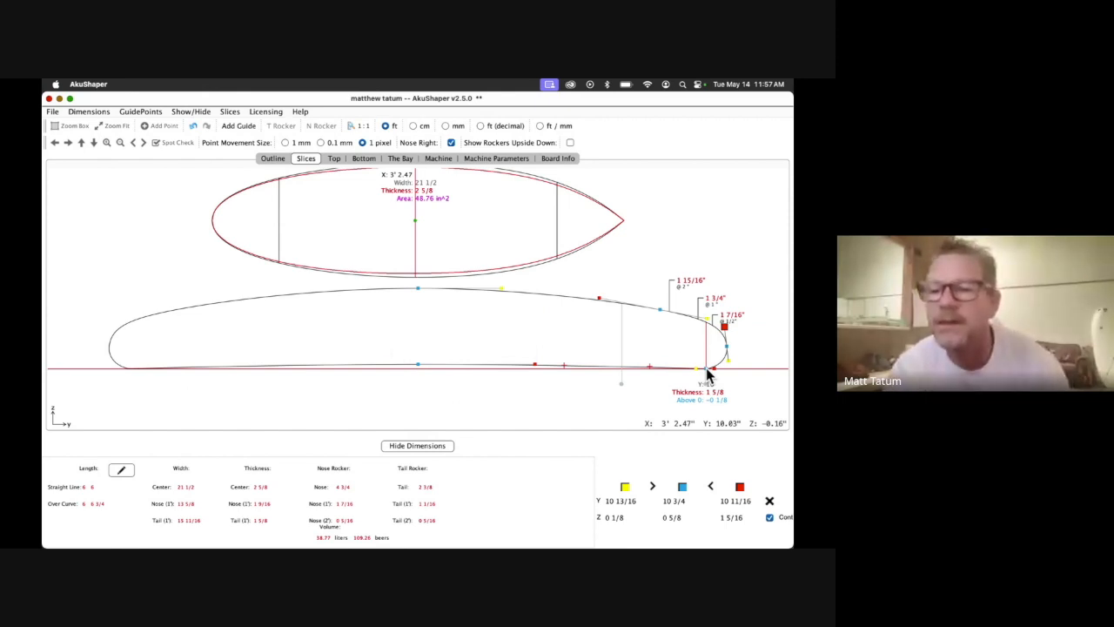
# Move the center slice's bottom rail point outward to Y 10 1/8 in and bring its outer handle in to Y 10 3/8 in
pyautogui.click(706, 369)
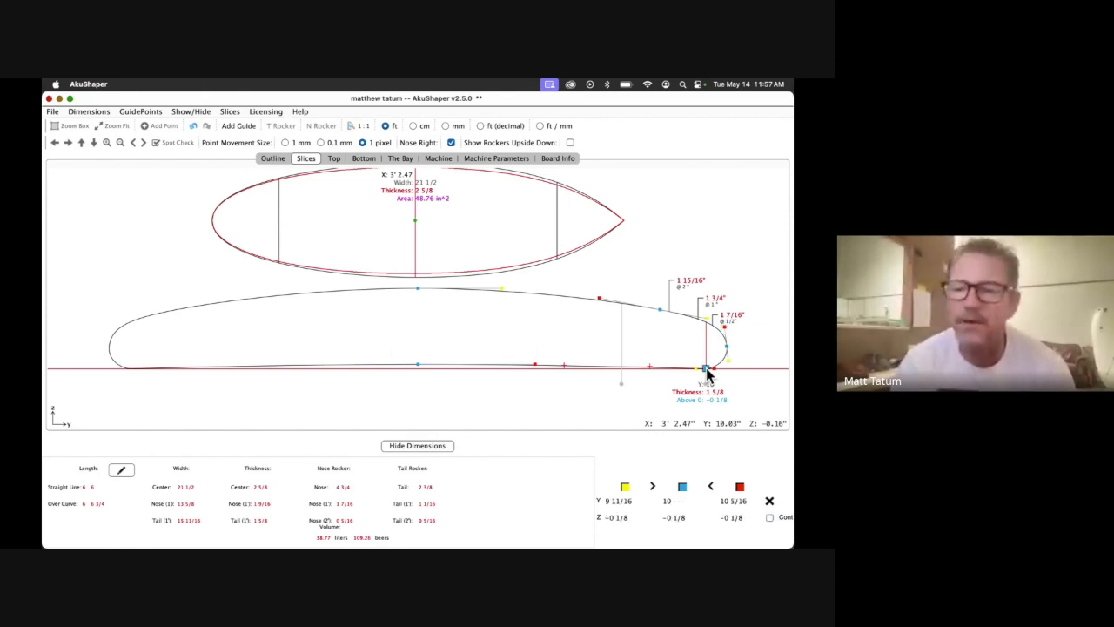
pyautogui.press('Right')
pyautogui.press('Right')
pyautogui.press('Right')
pyautogui.press('Right')
pyautogui.press('Right')
pyautogui.press('Right')
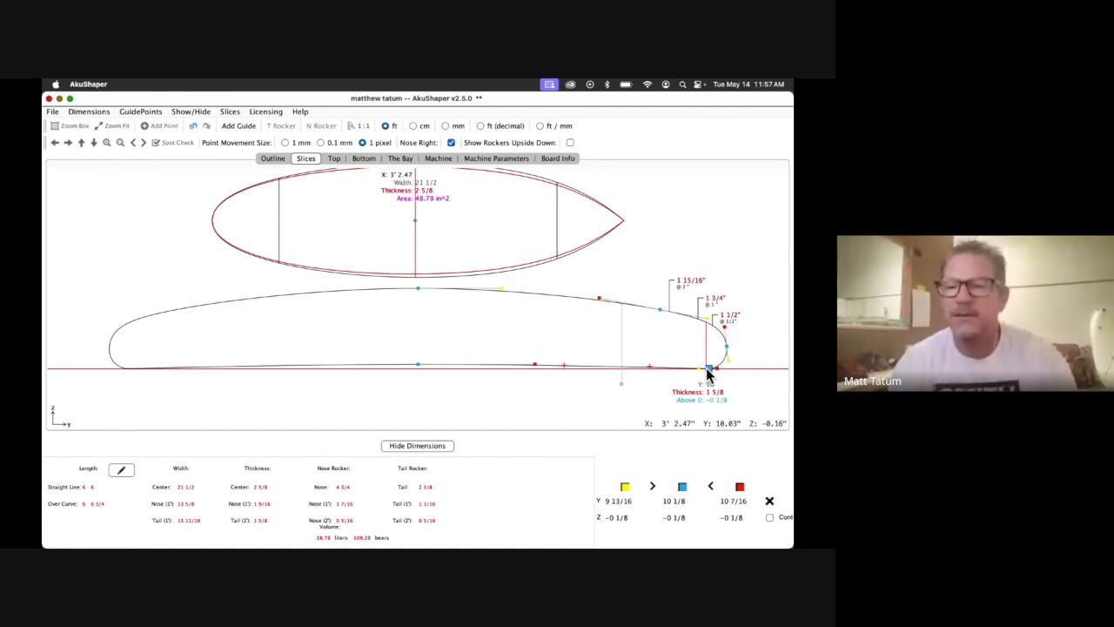
pyautogui.click(718, 370)
pyautogui.press('Left')
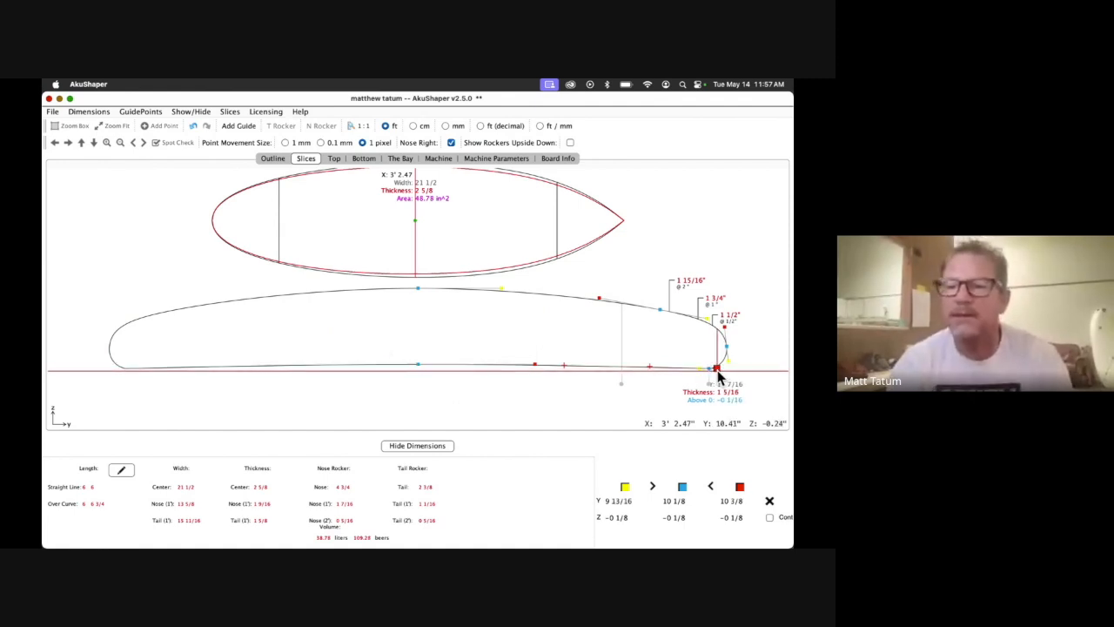
# Move the center slice's lower rail apex handle inward and down to Y 10 3/4 in, Z 1/16 in
pyautogui.click(728, 357)
pyautogui.moveTo(728, 356); pyautogui.dragTo(729, 361)
pyautogui.click(729, 363)
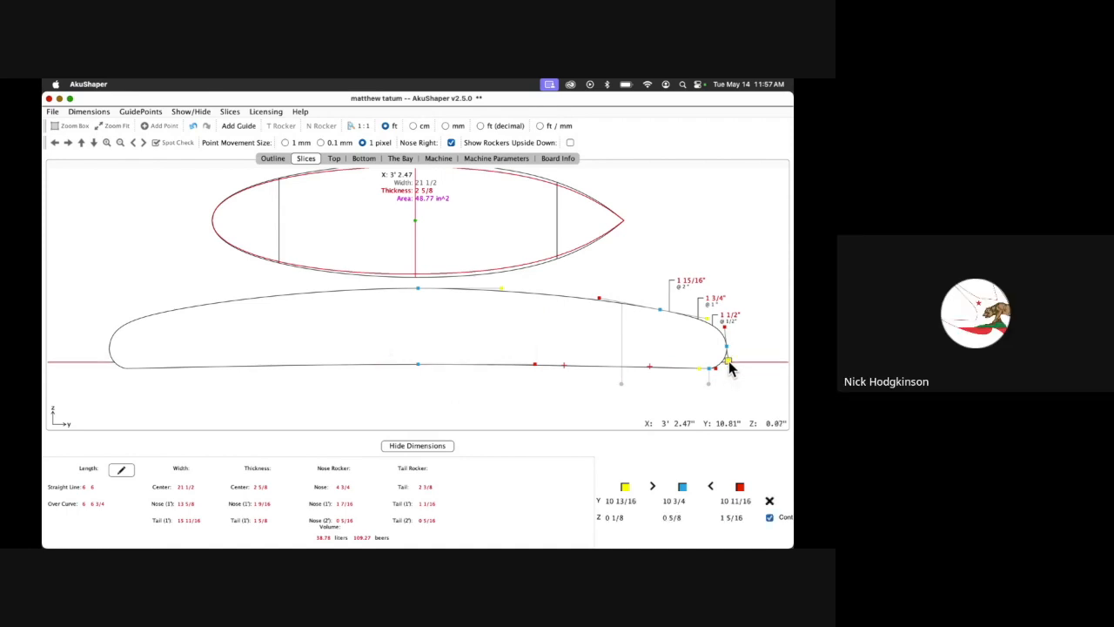
pyautogui.press('Left')
pyautogui.press('Left')
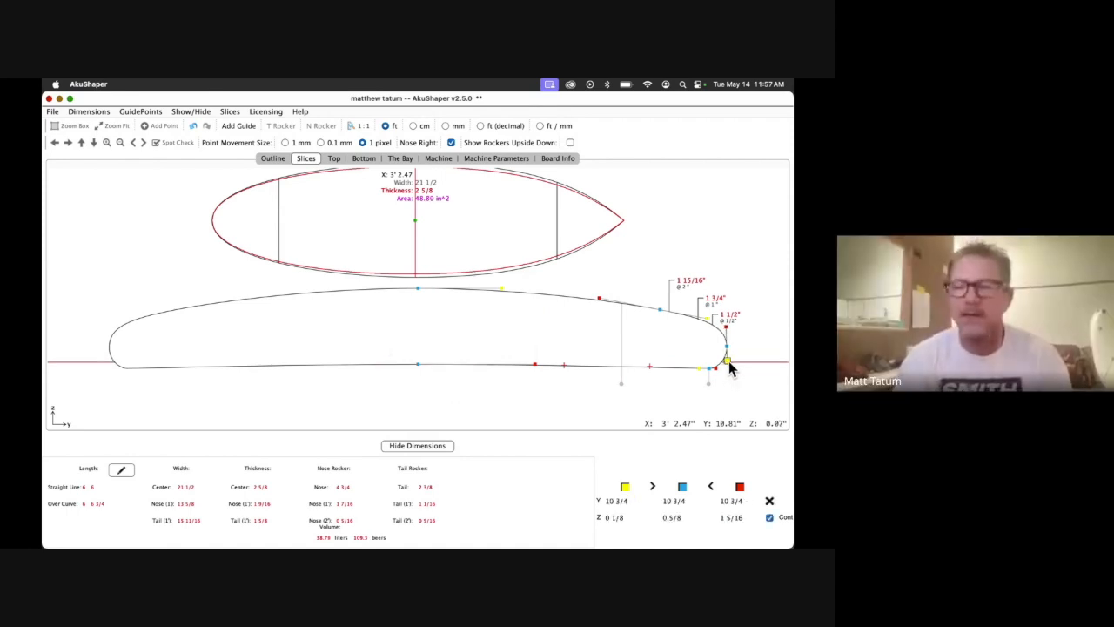
pyautogui.press('Down')
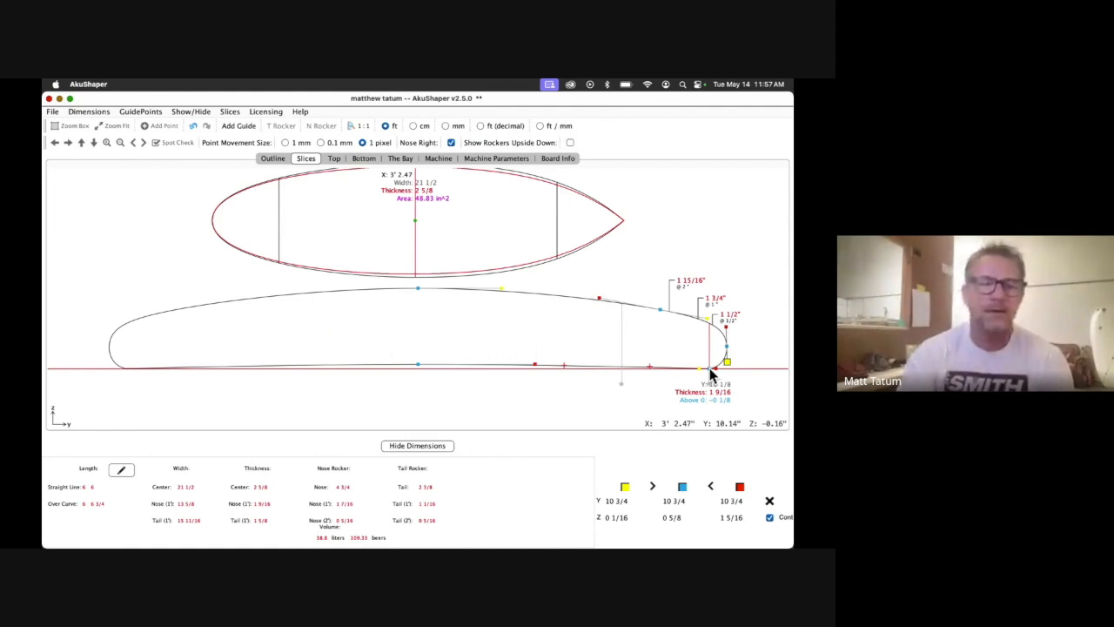
# Go to the nose slice at 5' 5.35 and move its outer deck point inward to Y 5 9/16 in
pyautogui.press('.')
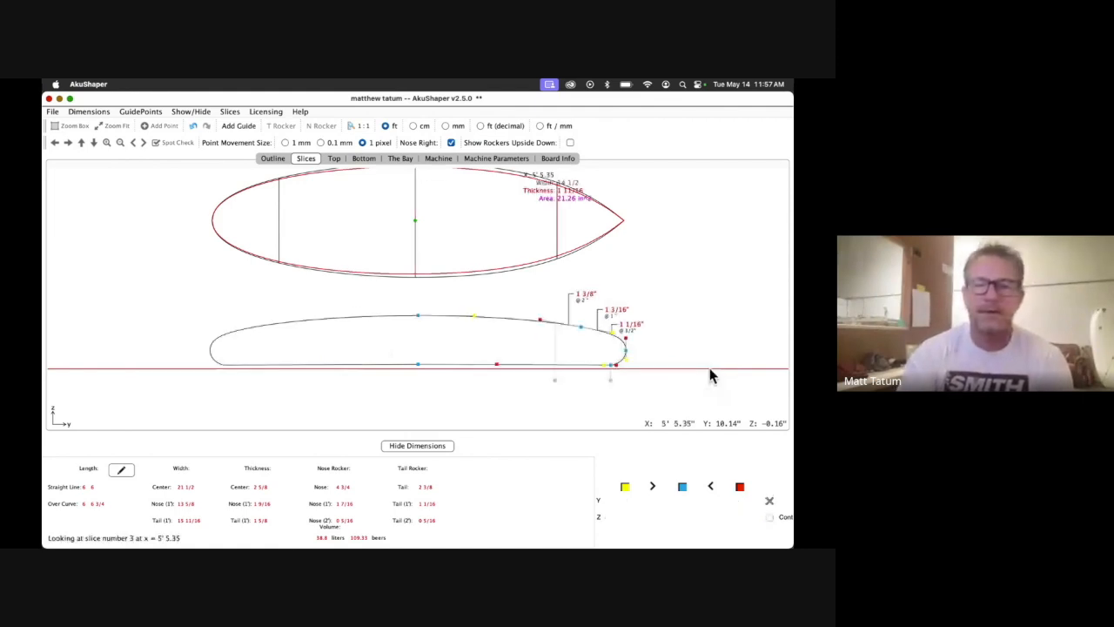
pyautogui.click(583, 329)
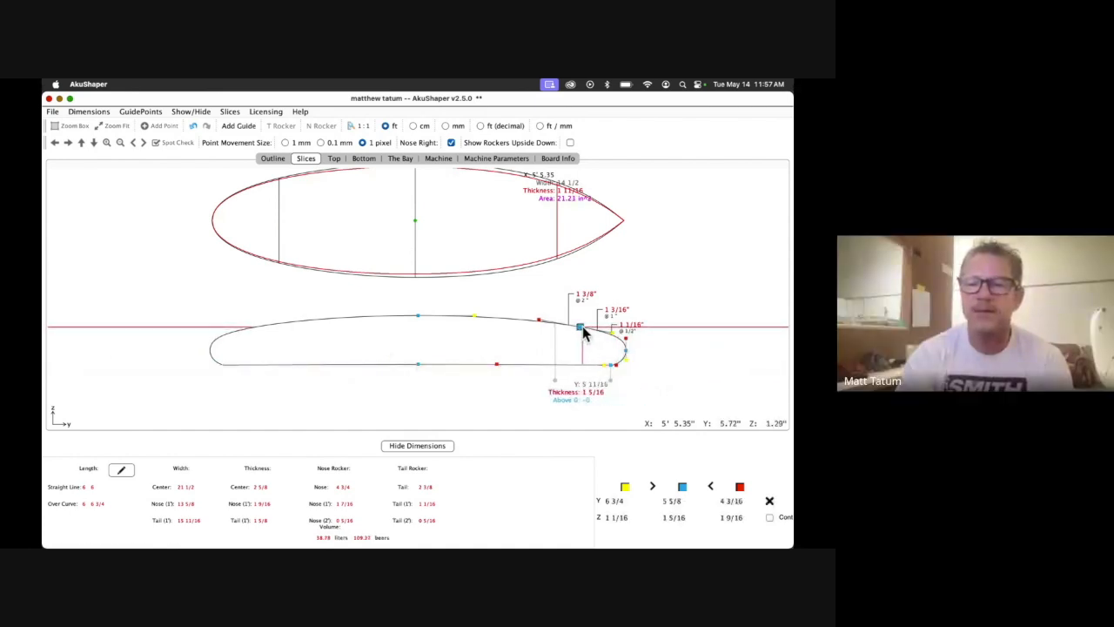
pyautogui.press('Left')
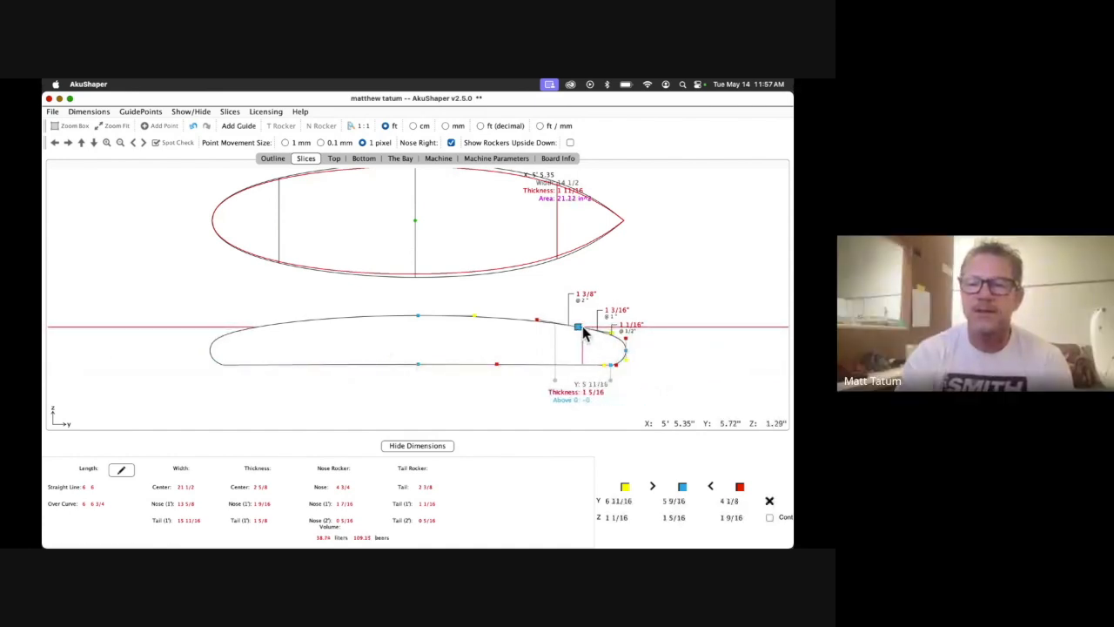
# Lower the nose slice's rail apex to about Z 7/16 in and its upper handle to about Z 13/16 in
pyautogui.click(626, 341)
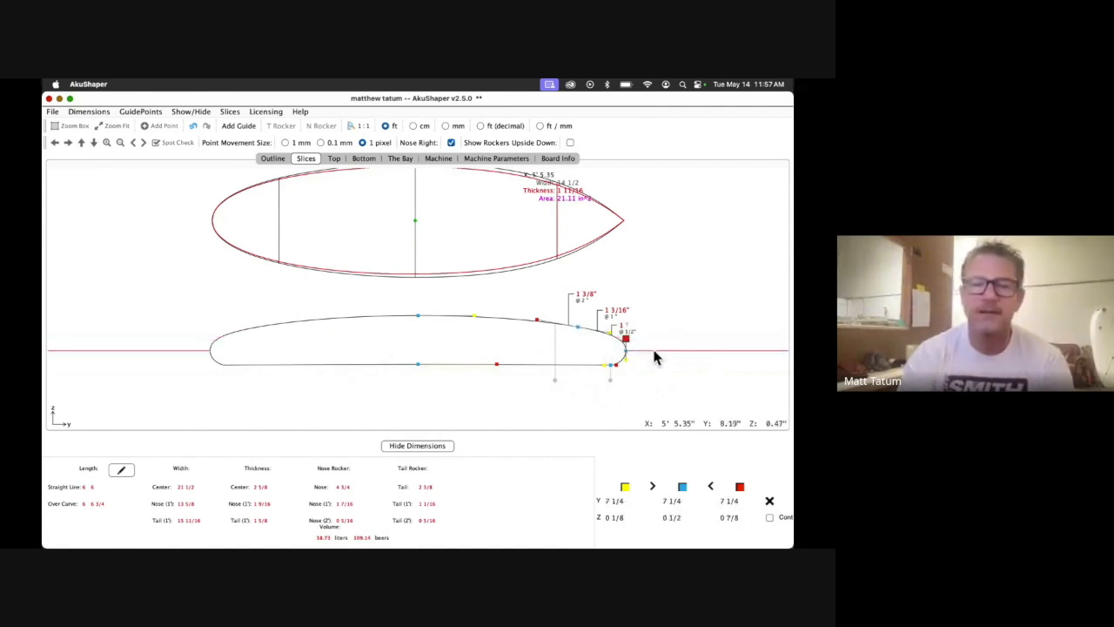
pyautogui.press('Down')
pyautogui.click(688, 300)
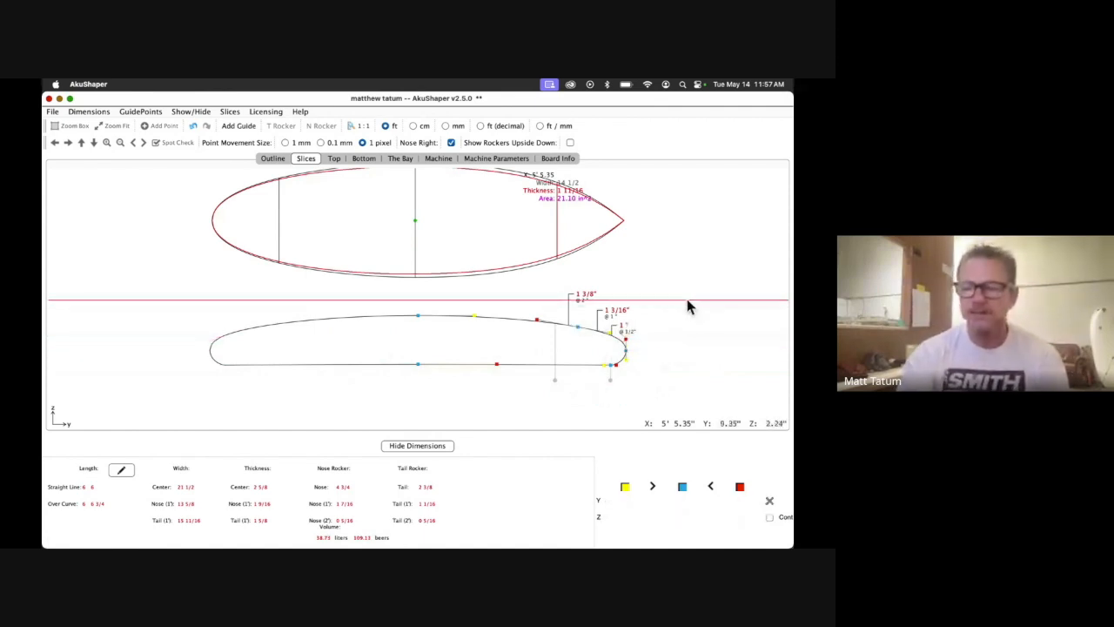
pyautogui.click(626, 352)
pyautogui.press('Down')
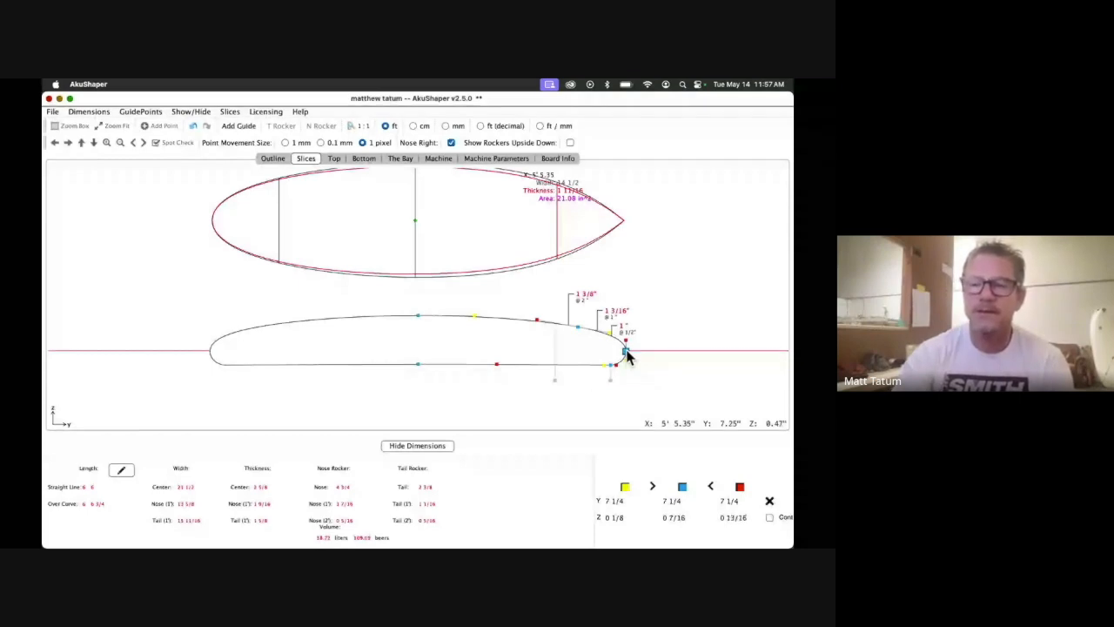
pyautogui.click(646, 316)
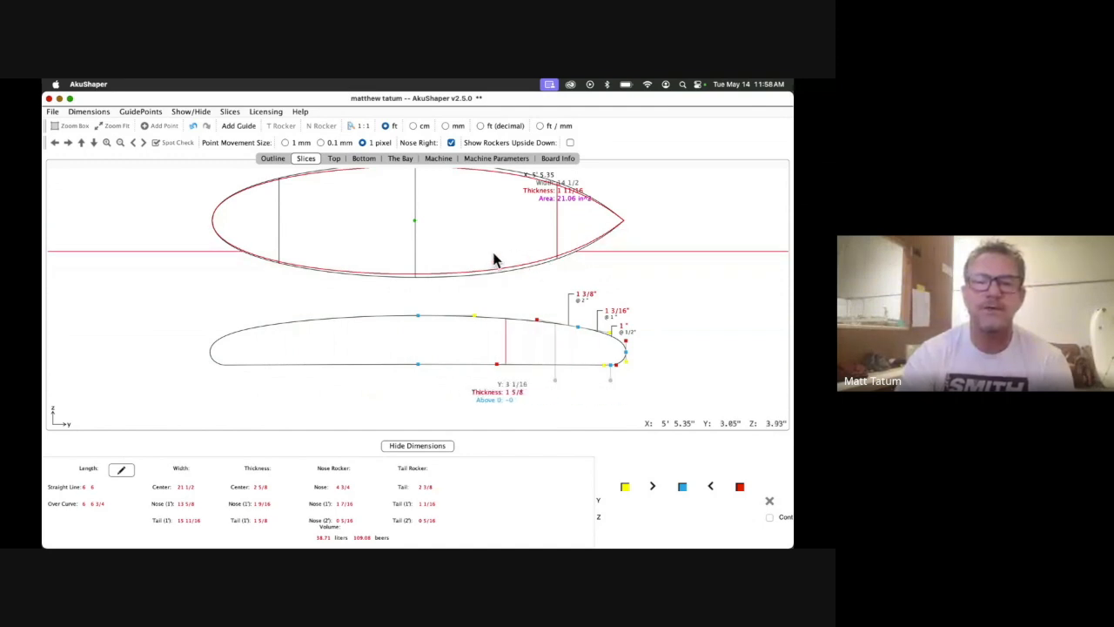
# Nudge the center slice's upper rail handle down and lower its rail apex to Z 9/16 in, with the lower handle at Z 0
pyautogui.click(418, 280)
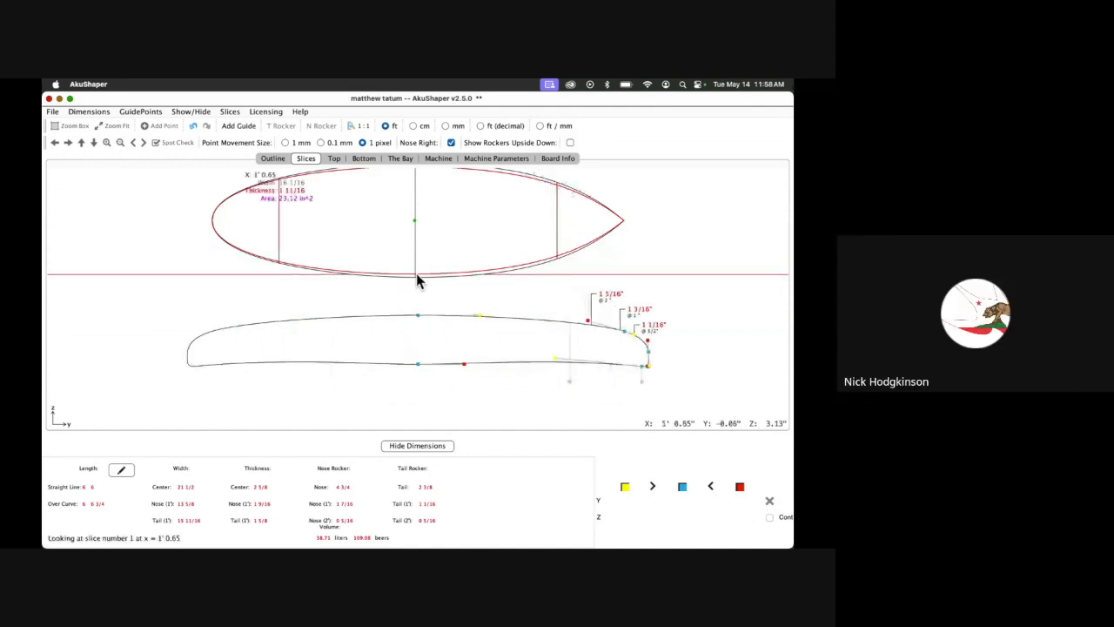
pyautogui.click(711, 367)
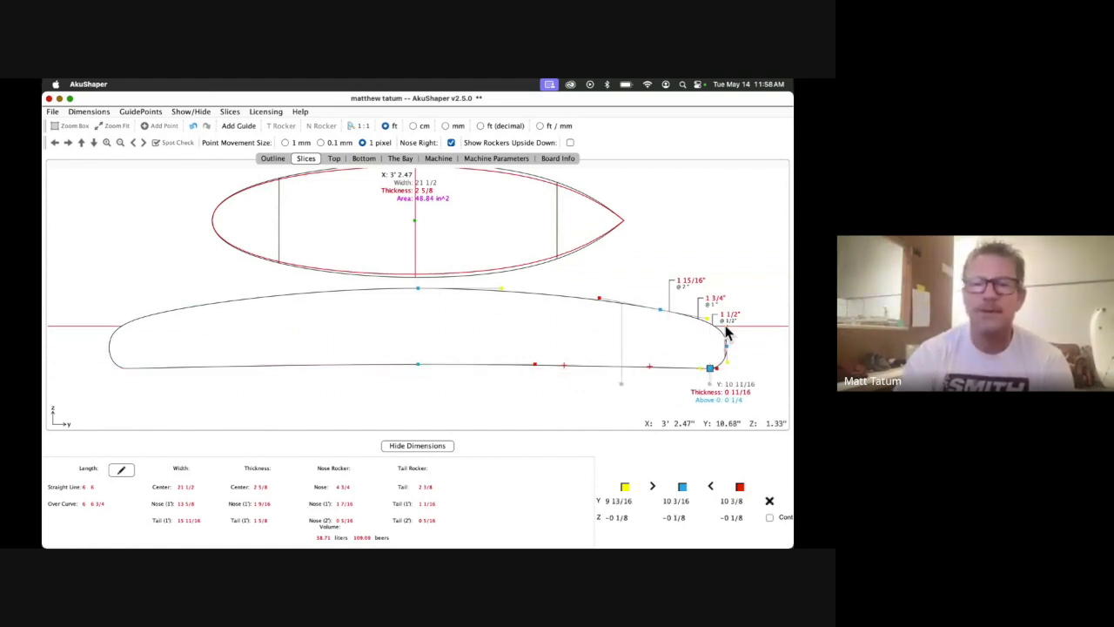
pyautogui.click(660, 311)
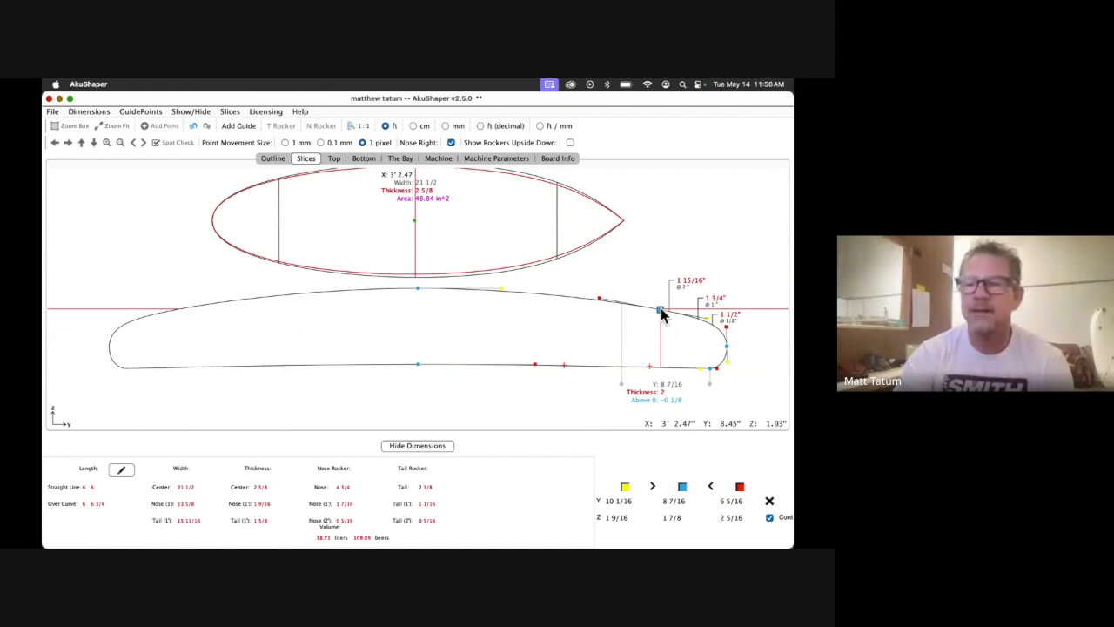
pyautogui.click(727, 328)
pyautogui.press('Down')
pyautogui.click(727, 347)
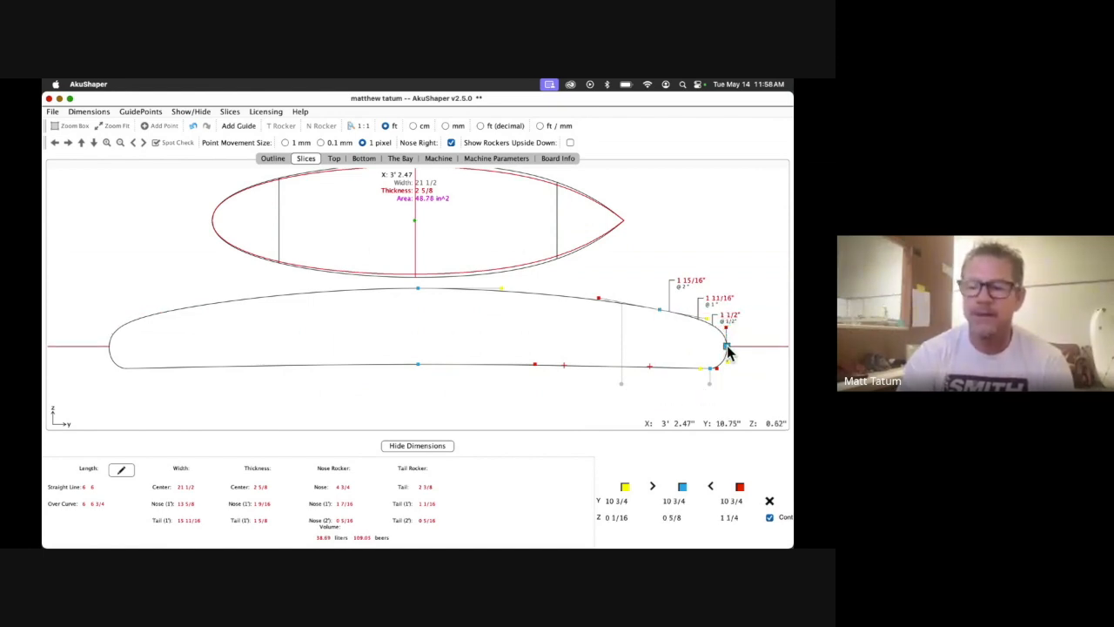
pyautogui.press('Down')
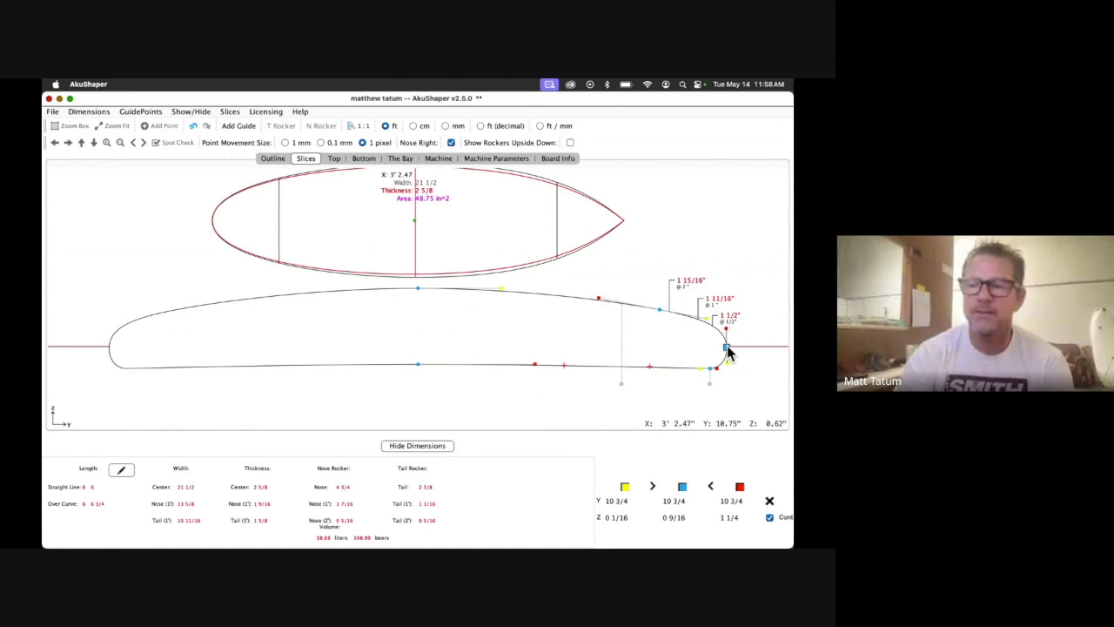
pyautogui.press('Down')
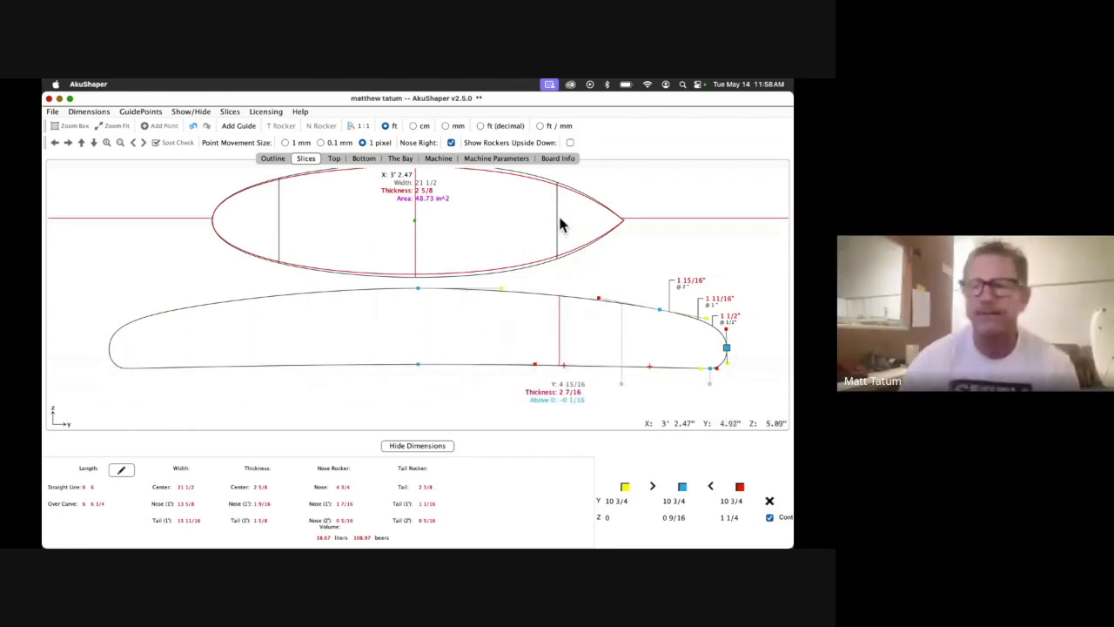
# Compare the rail and bottom shapes of the tail, center and nose slices in turn
pyautogui.click(278, 265)
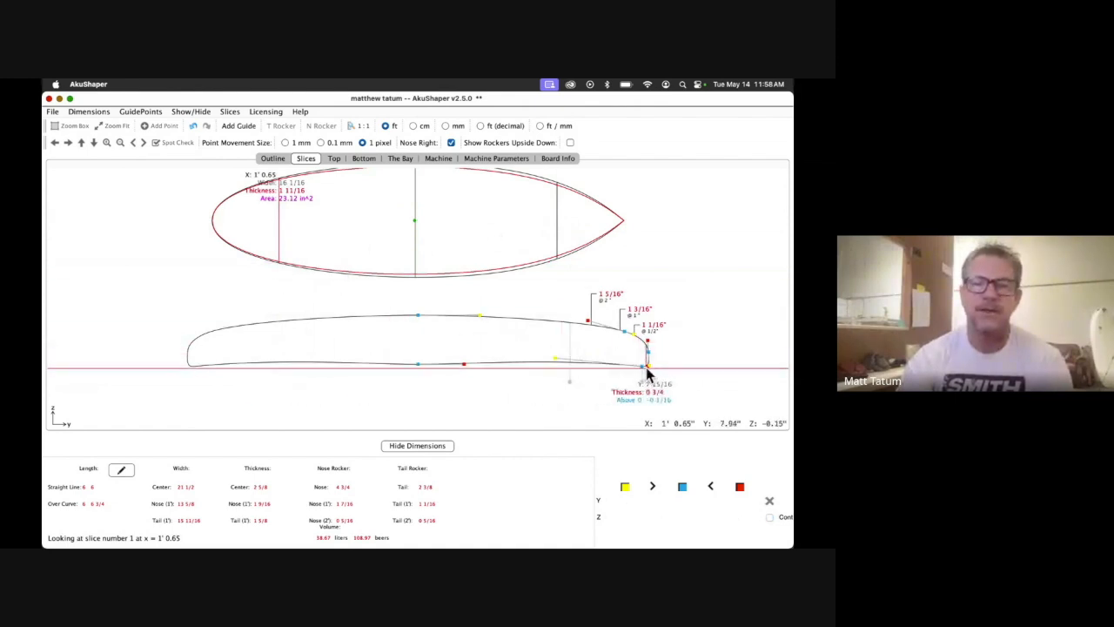
pyautogui.click(557, 253)
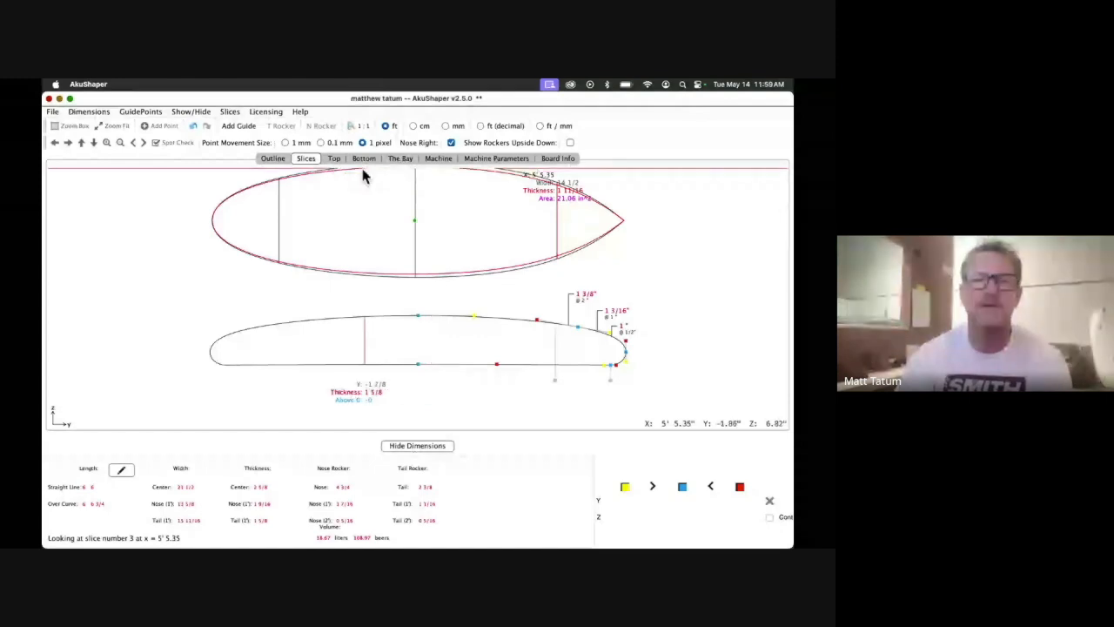
pyautogui.press('space')
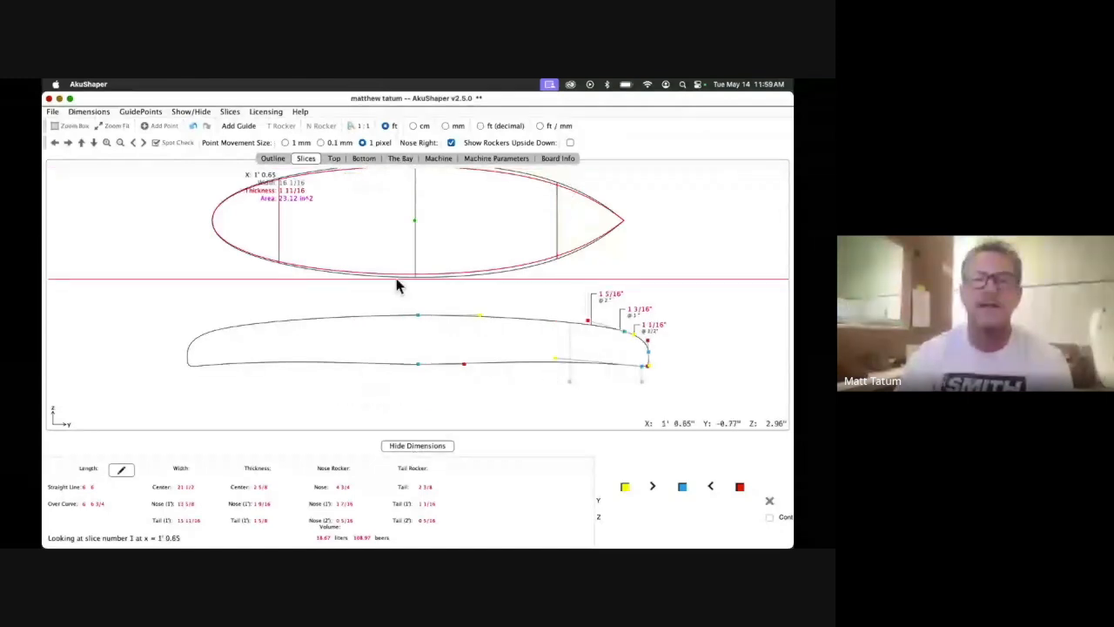
pyautogui.press('space')
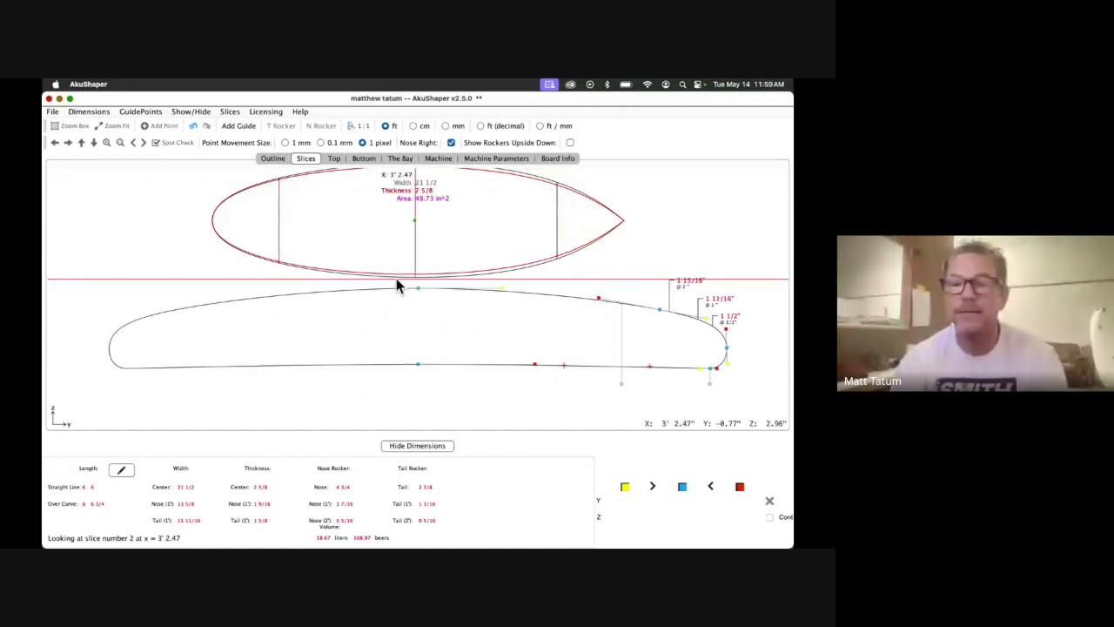
pyautogui.press('space')
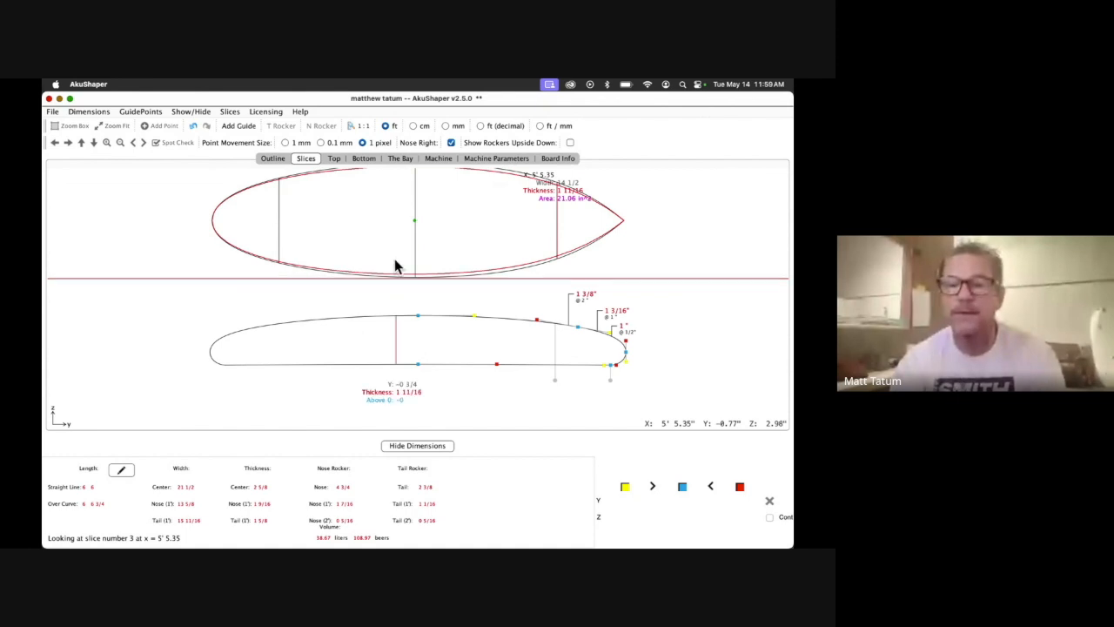
# Check the board's rocker profiles and inspect its contour-highlighted 3D model from several angles
pyautogui.click(333, 159)
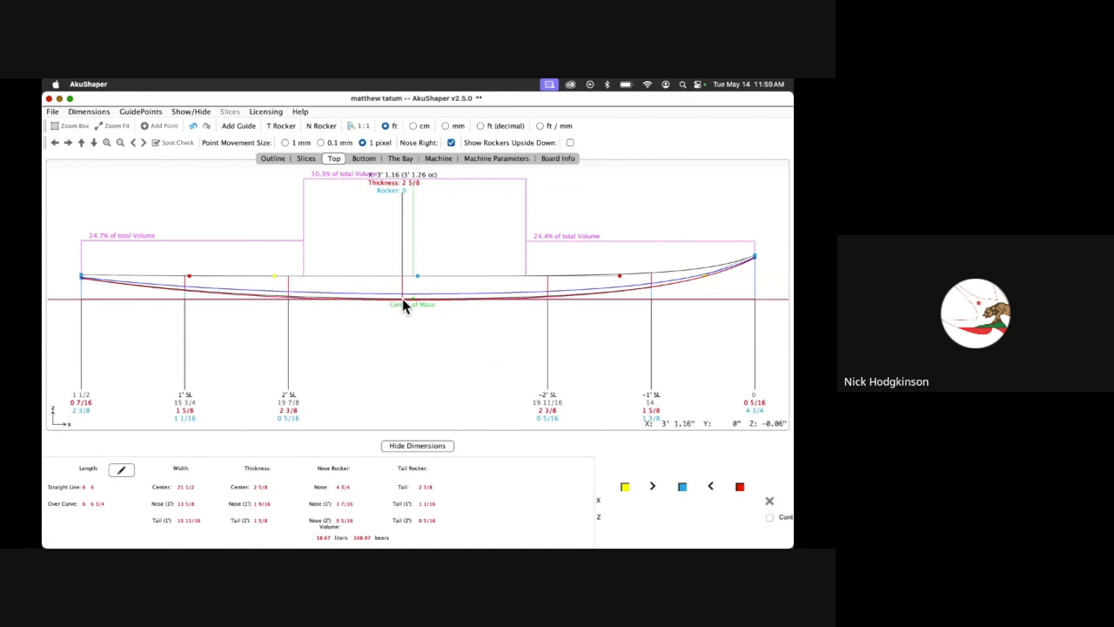
pyautogui.click(365, 159)
pyautogui.click(405, 159)
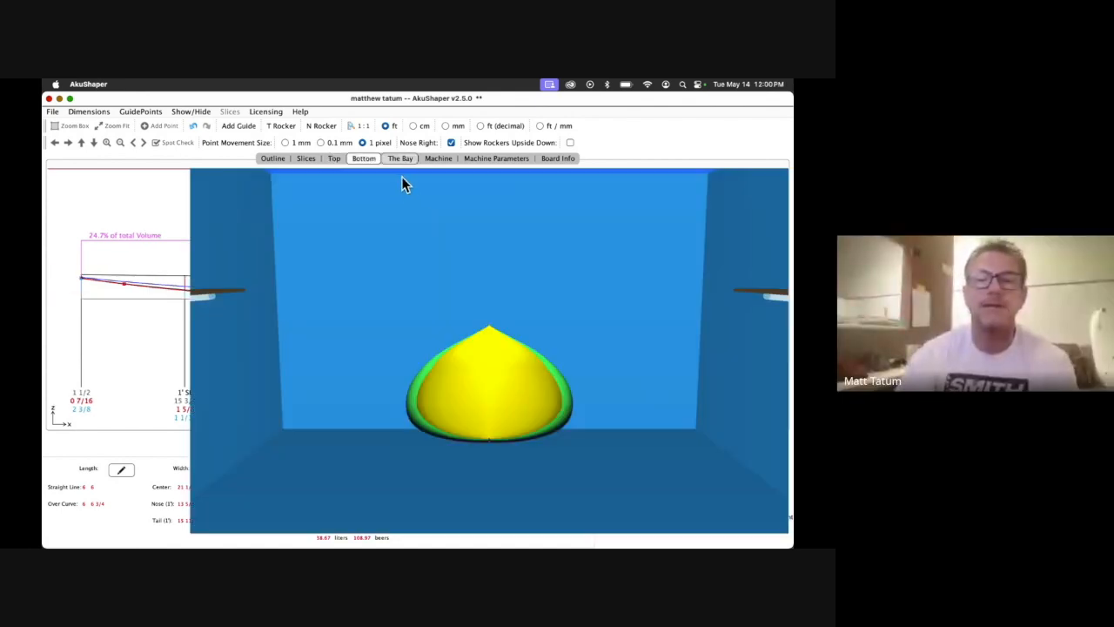
pyautogui.moveTo(400, 328); pyautogui.dragTo(773, 364)
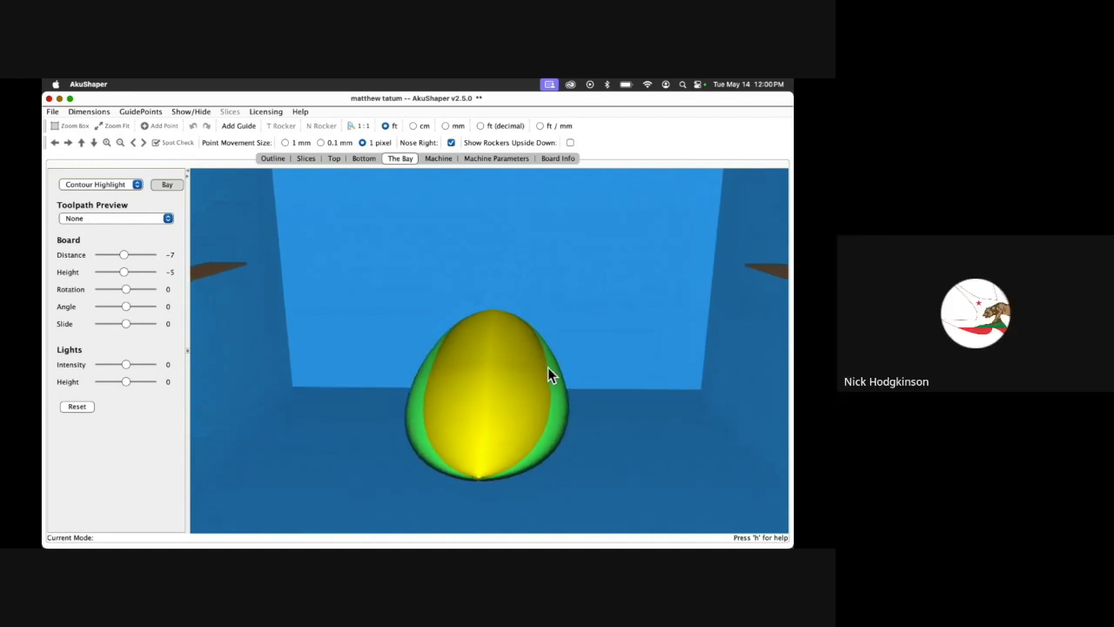
pyautogui.moveTo(612, 368); pyautogui.dragTo(237, 380)
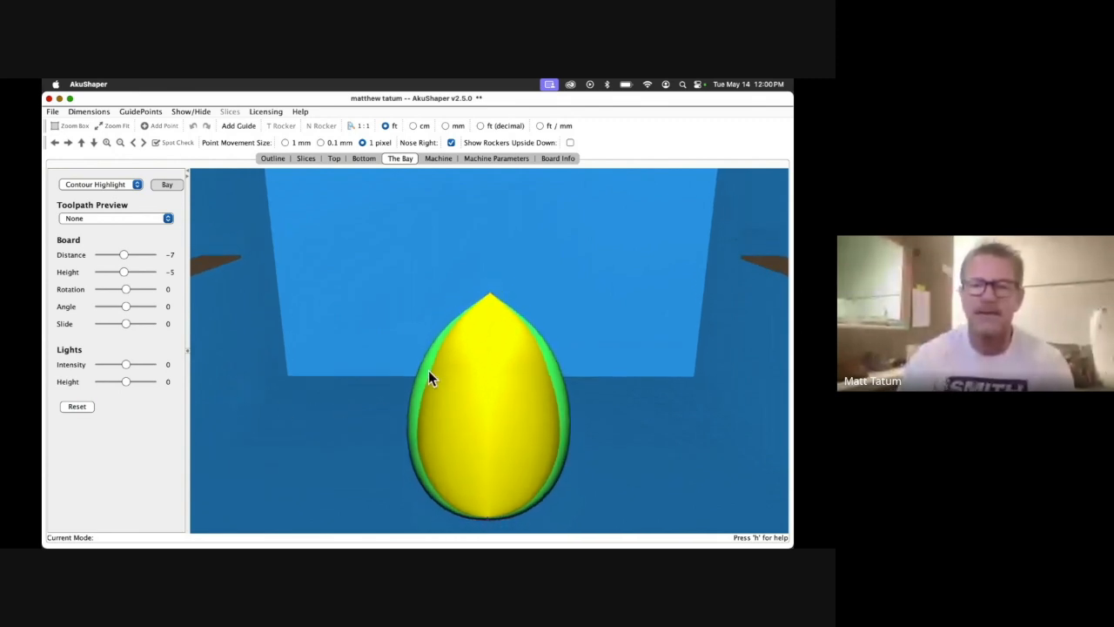
# Examine the 3D board in the Sliced, Curves and Wireframe display styles from different angles
pyautogui.click(136, 184)
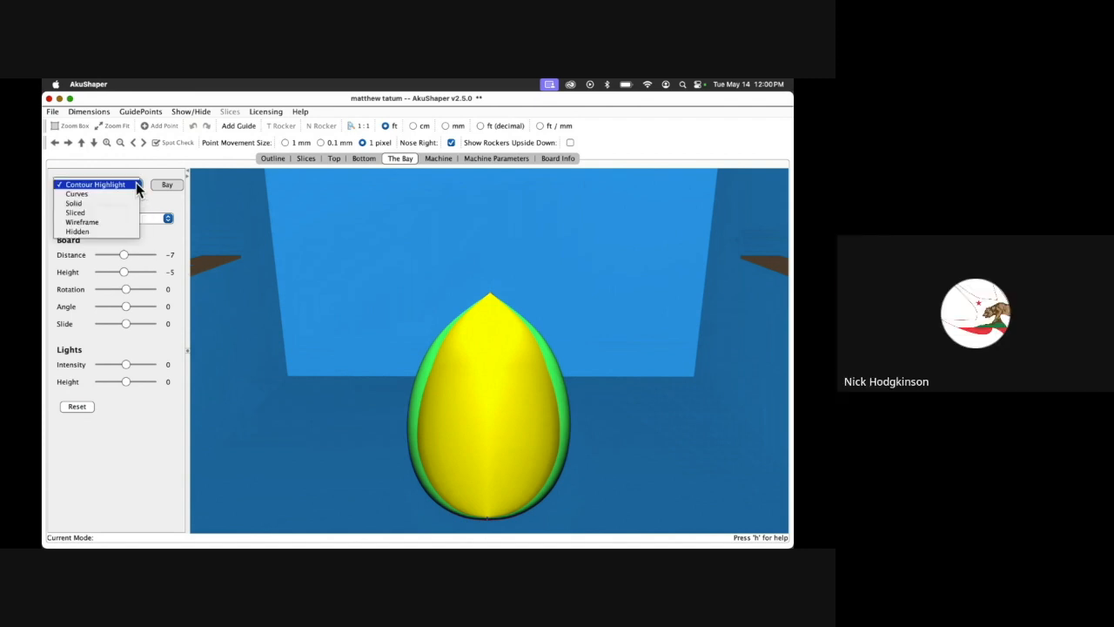
pyautogui.click(98, 213)
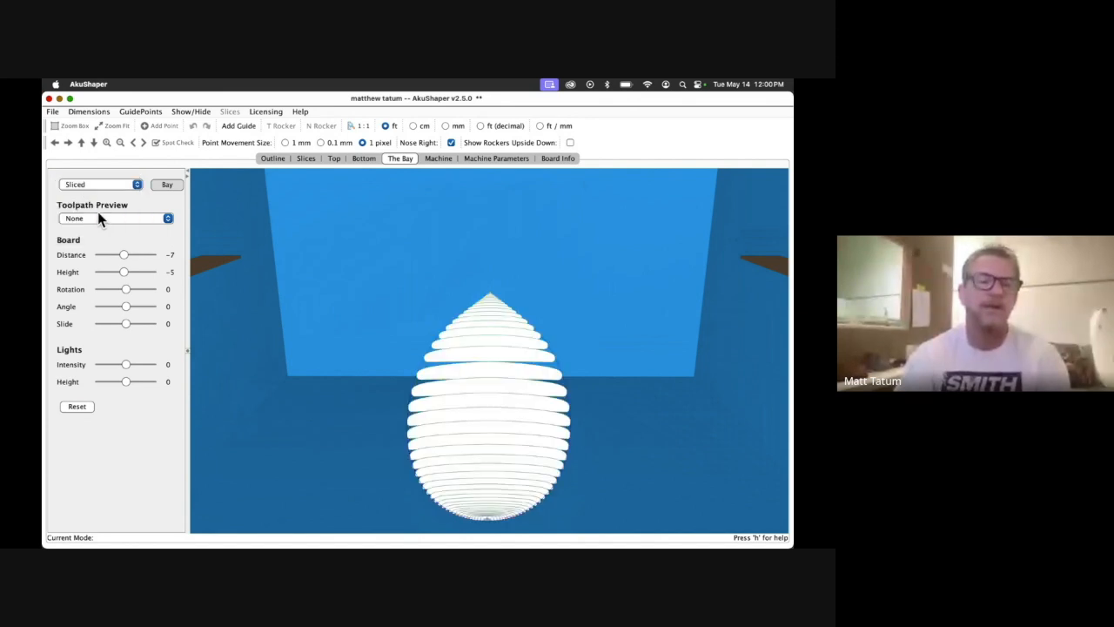
pyautogui.click(135, 183)
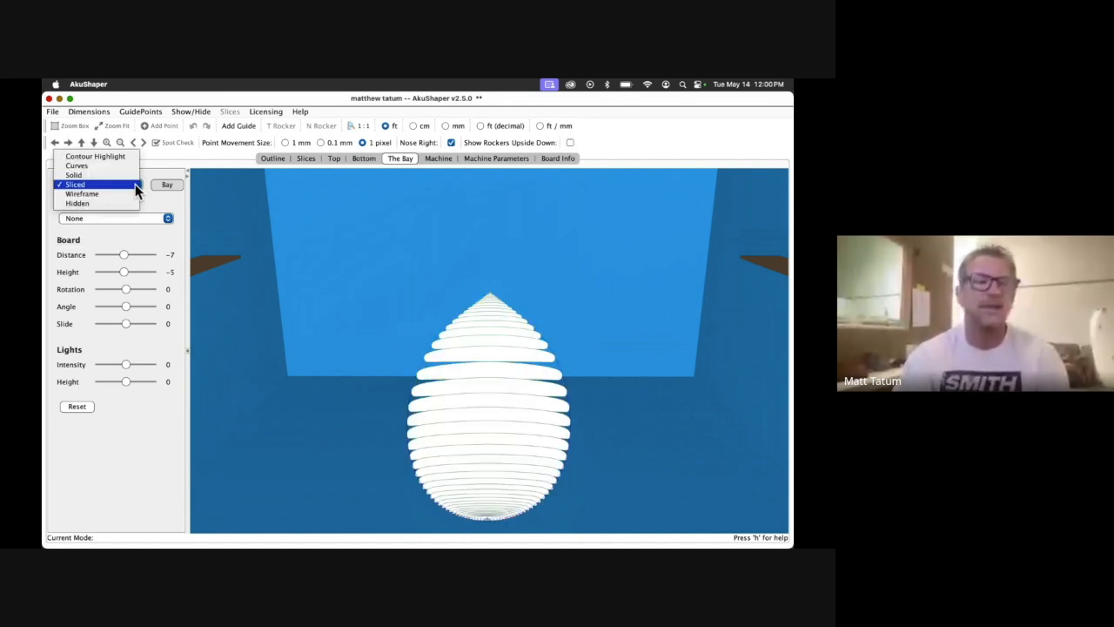
pyautogui.click(90, 167)
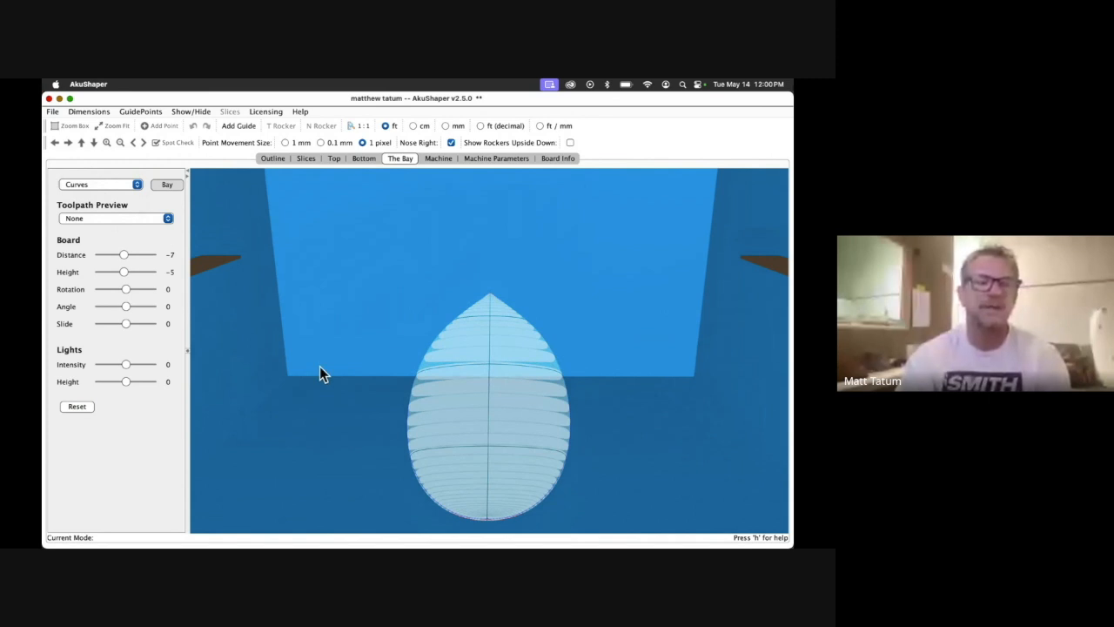
pyautogui.moveTo(349, 383); pyautogui.dragTo(690, 319)
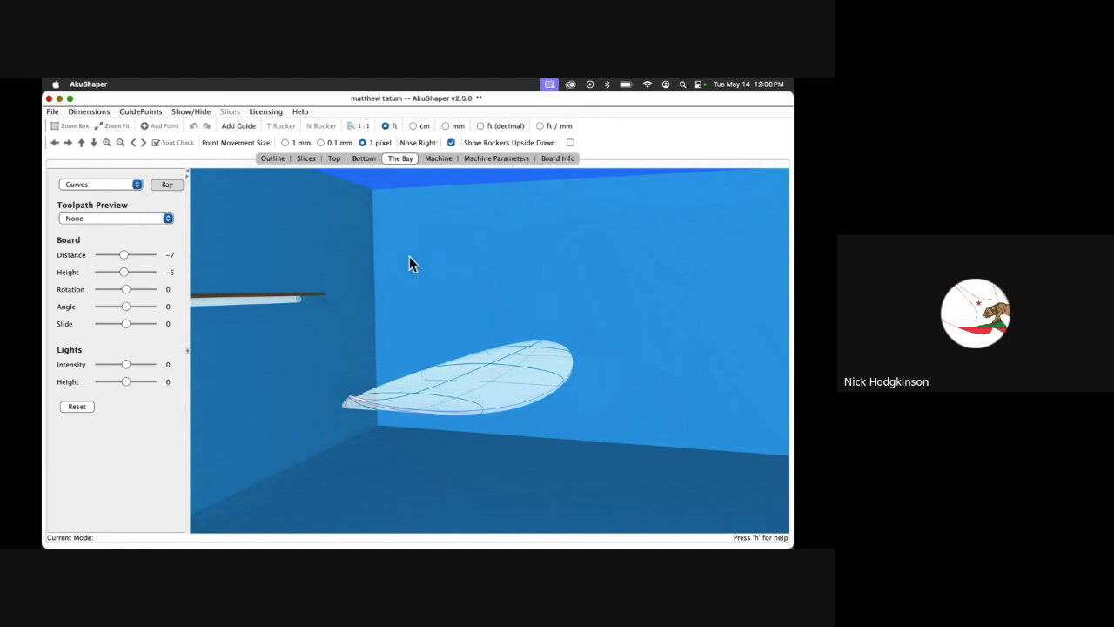
pyautogui.click(136, 185)
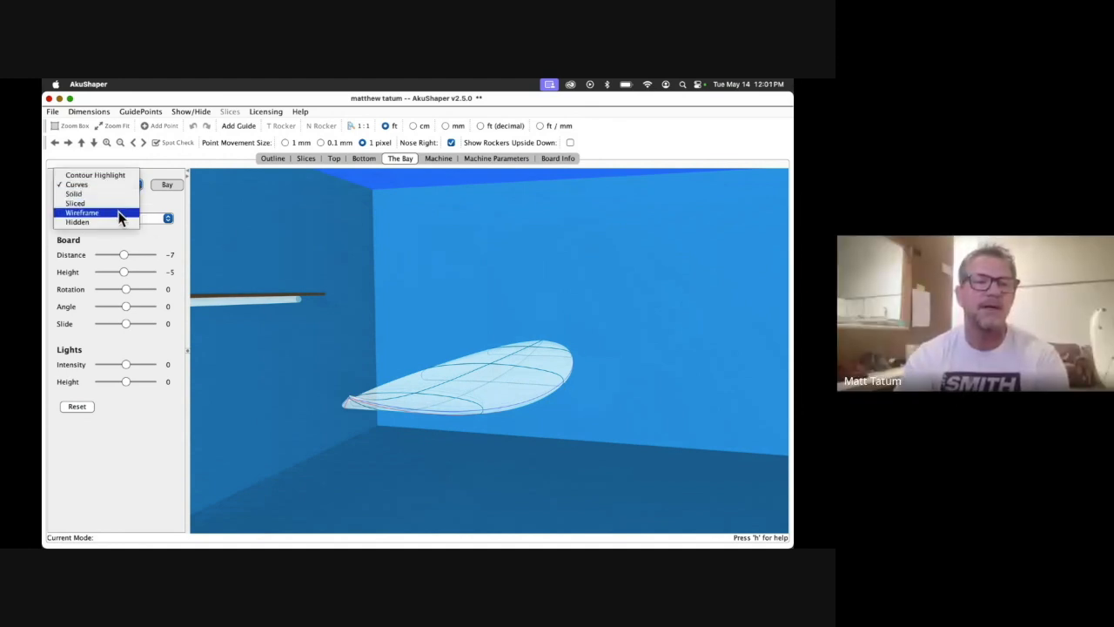
pyautogui.click(119, 215)
pyautogui.moveTo(612, 399); pyautogui.dragTo(274, 530)
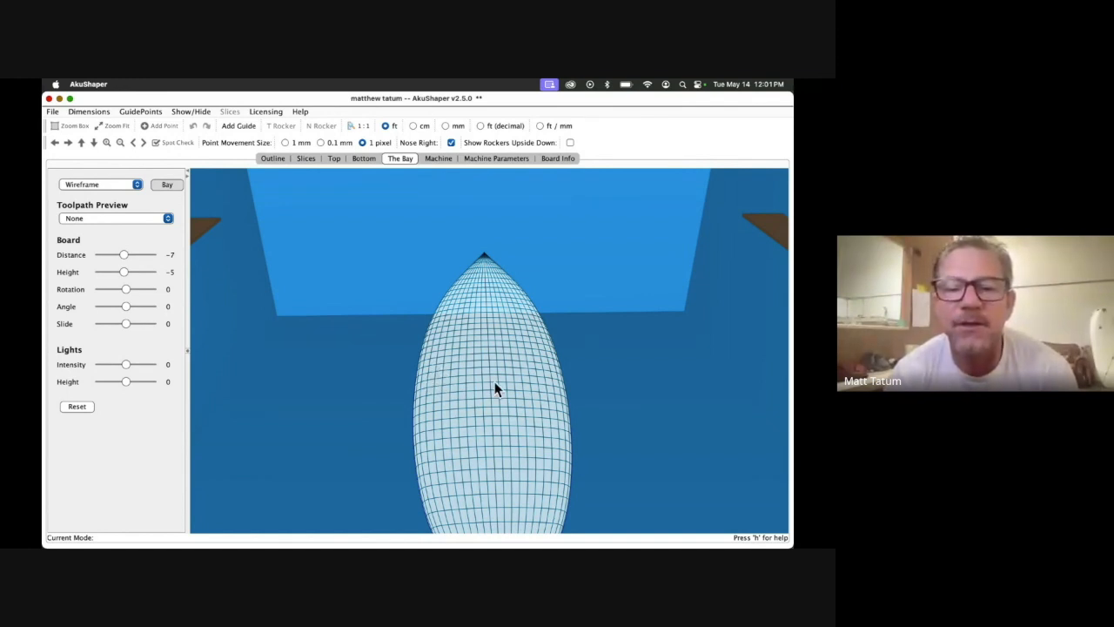
# Inspect the 3D board in the Curves display style and return it to Contour Highlight
pyautogui.click(136, 184)
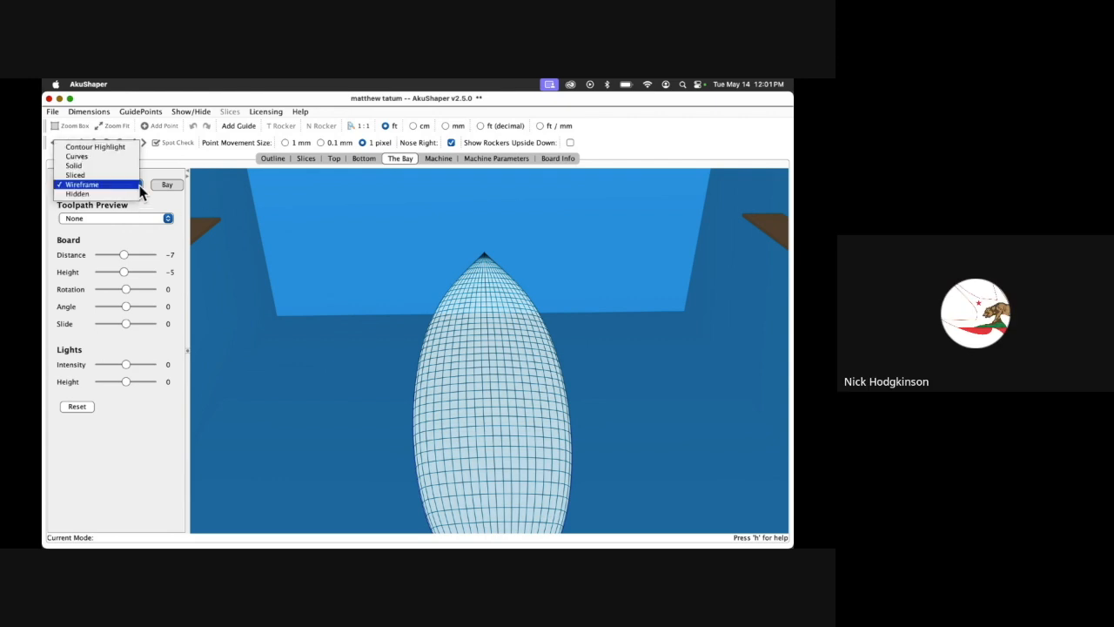
pyautogui.click(116, 157)
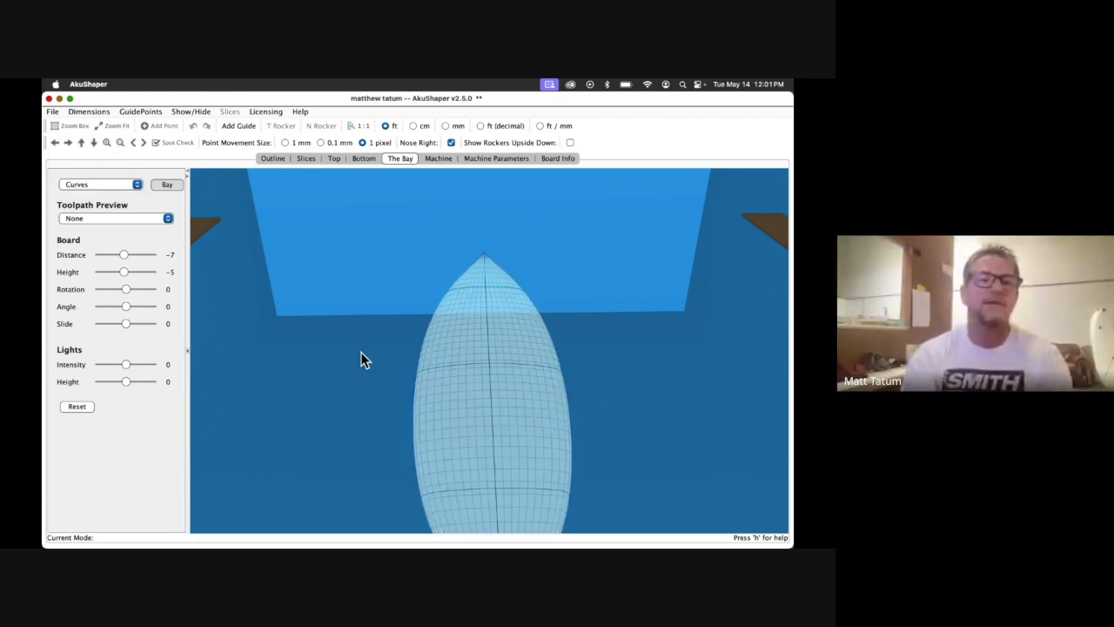
pyautogui.moveTo(362, 360); pyautogui.dragTo(418, 261)
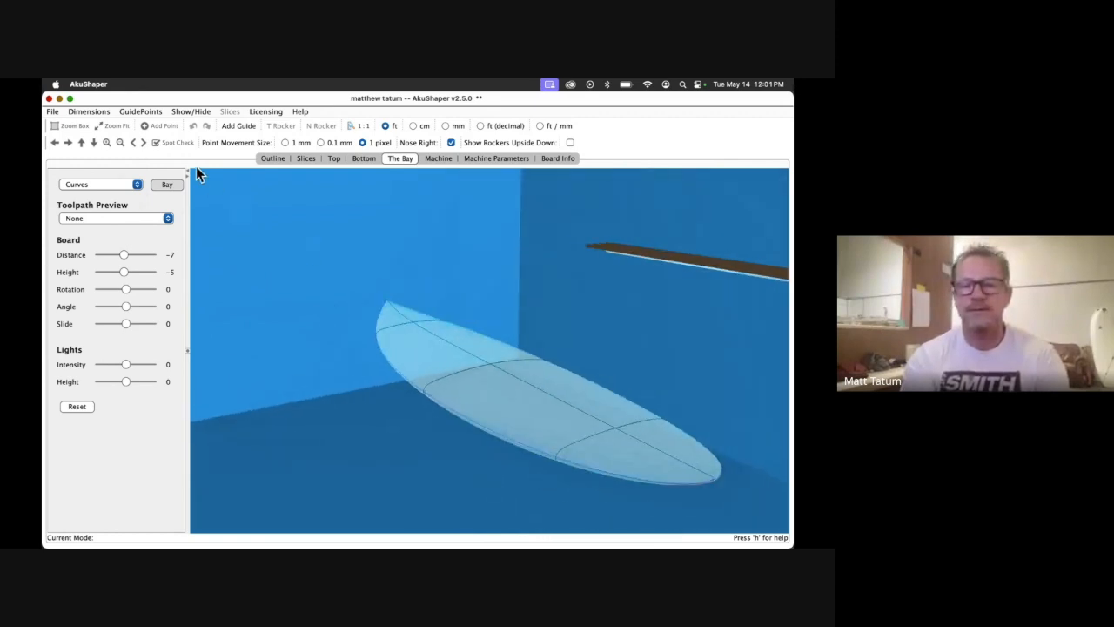
pyautogui.click(137, 184)
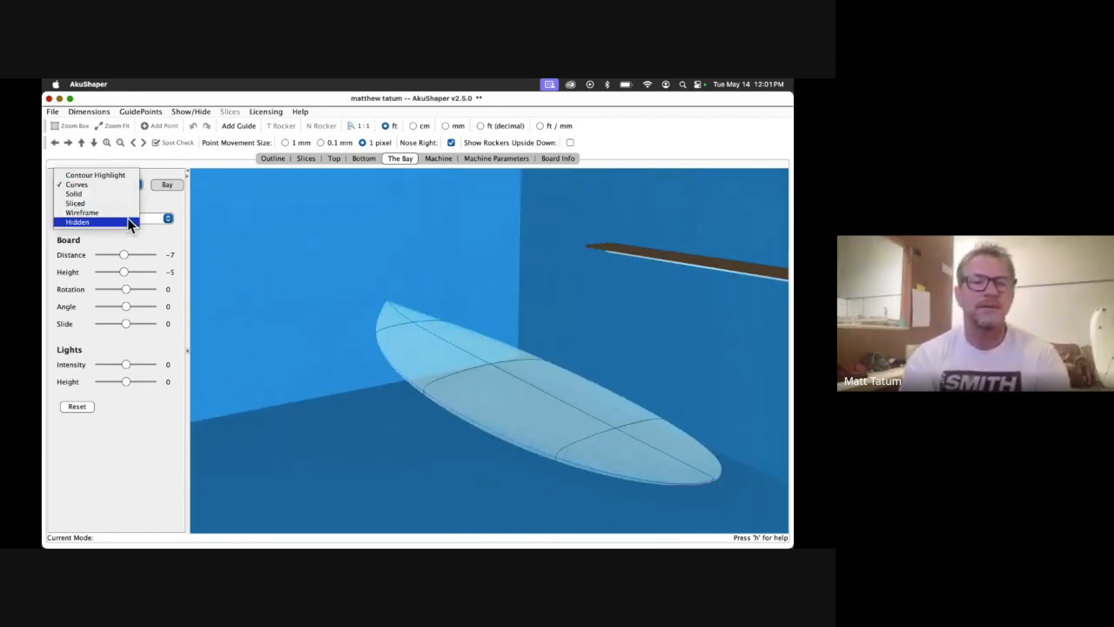
pyautogui.click(106, 176)
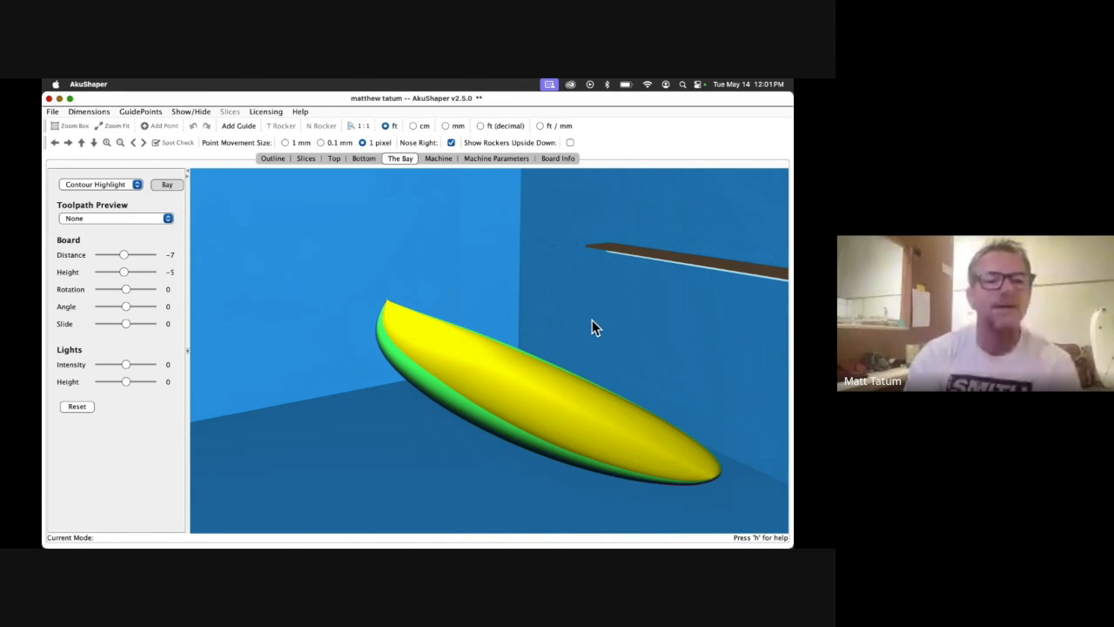
pyautogui.moveTo(582, 324); pyautogui.dragTo(452, 253)
# Move the center slice's outer deck point outward past Y 8 1/2 in, keeping it at Z 1 7/8 in
pyautogui.click(310, 162)
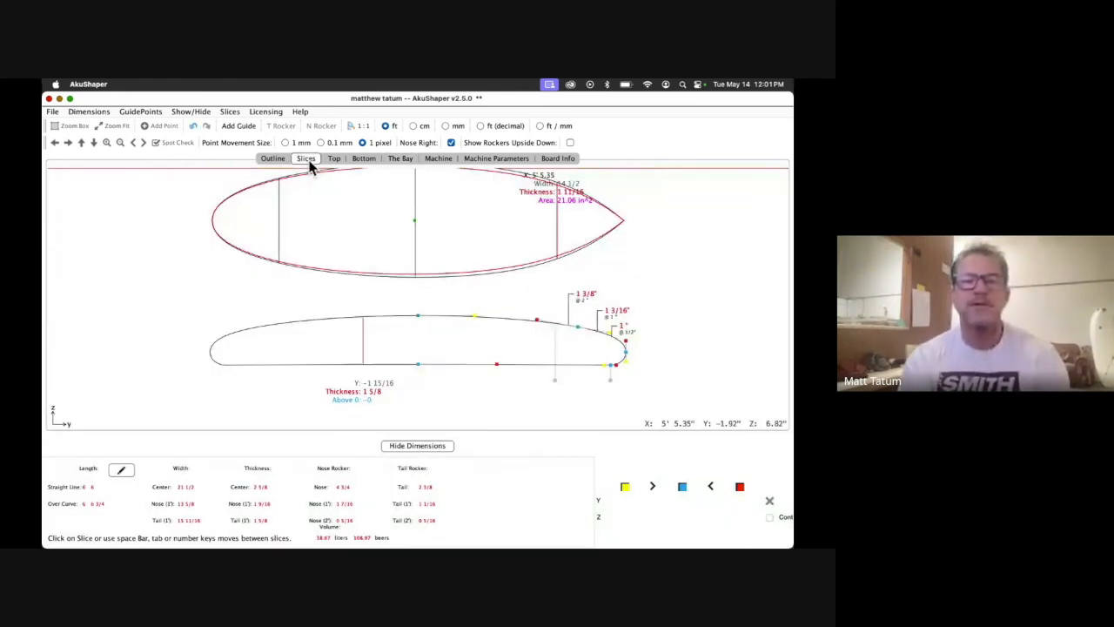
pyautogui.click(416, 226)
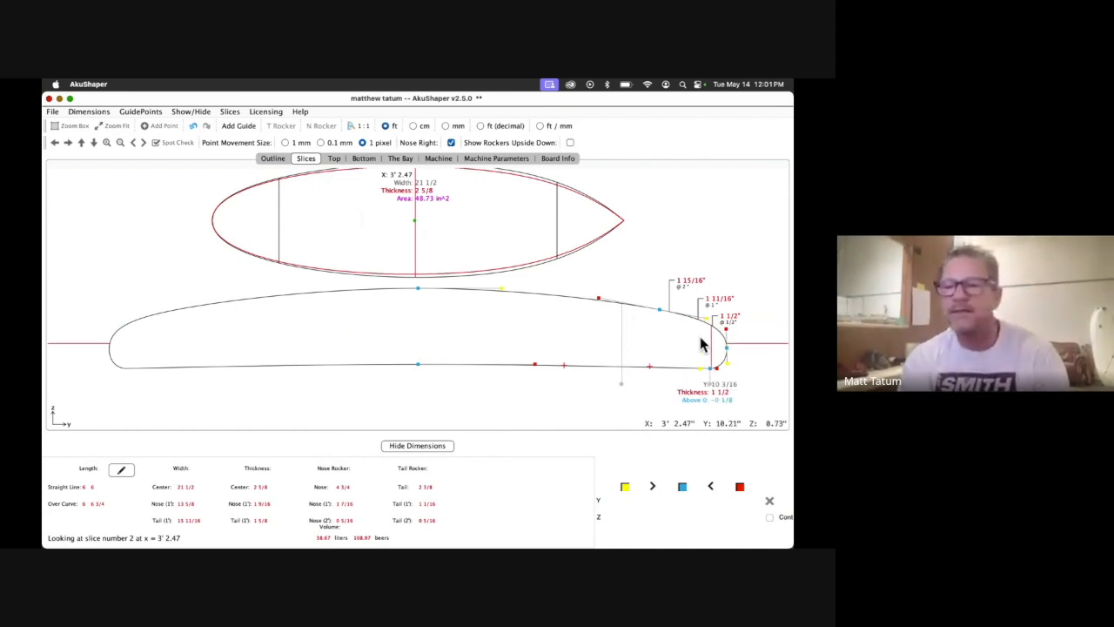
pyautogui.click(659, 311)
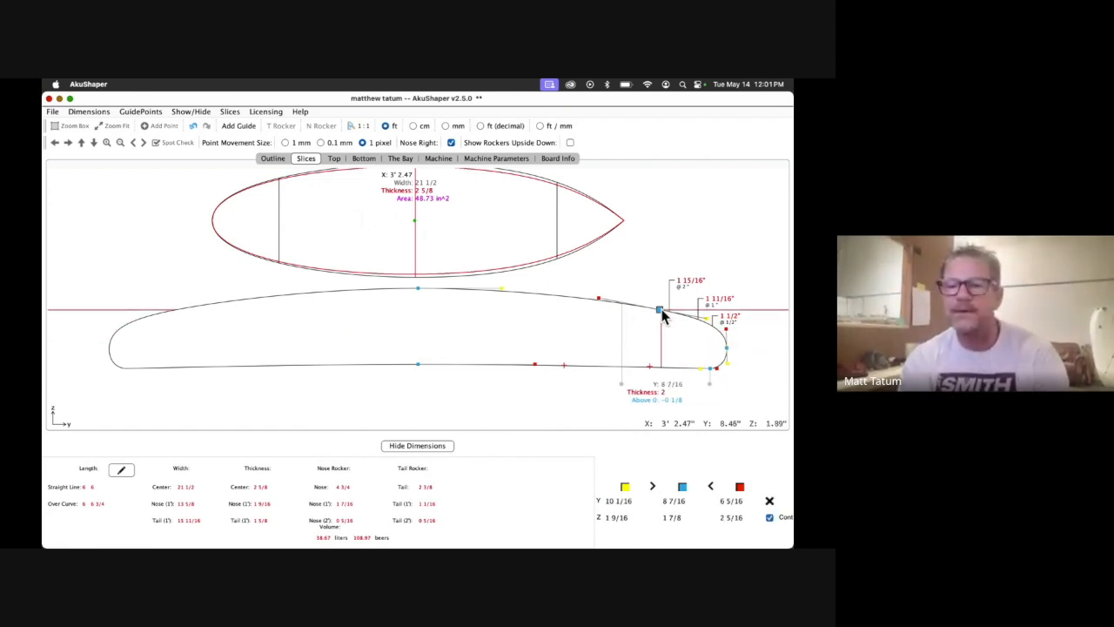
pyautogui.press('Right')
pyautogui.press('Right')
pyautogui.press('Right')
pyautogui.press('Right')
pyautogui.press('Right')
pyautogui.press('Right')
pyautogui.press('Right')
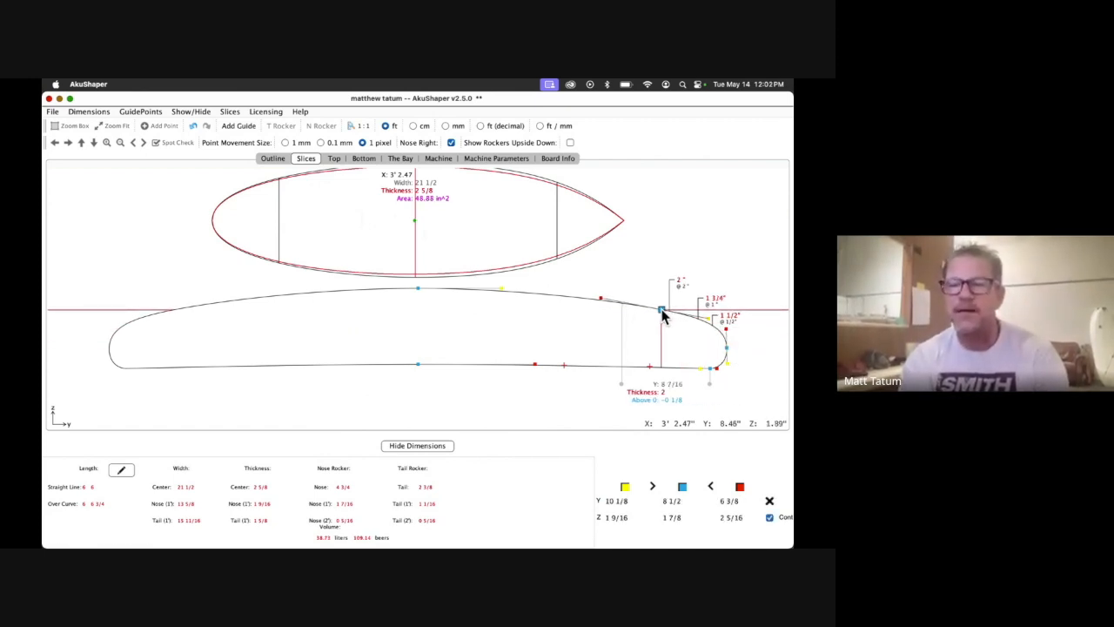
pyautogui.press('Right')
pyautogui.press('Right')
# Inspect the adjusted deck and rails on the 3D board and review the nose area of the outline
pyautogui.click(401, 158)
pyautogui.moveTo(484, 282); pyautogui.dragTo(526, 199)
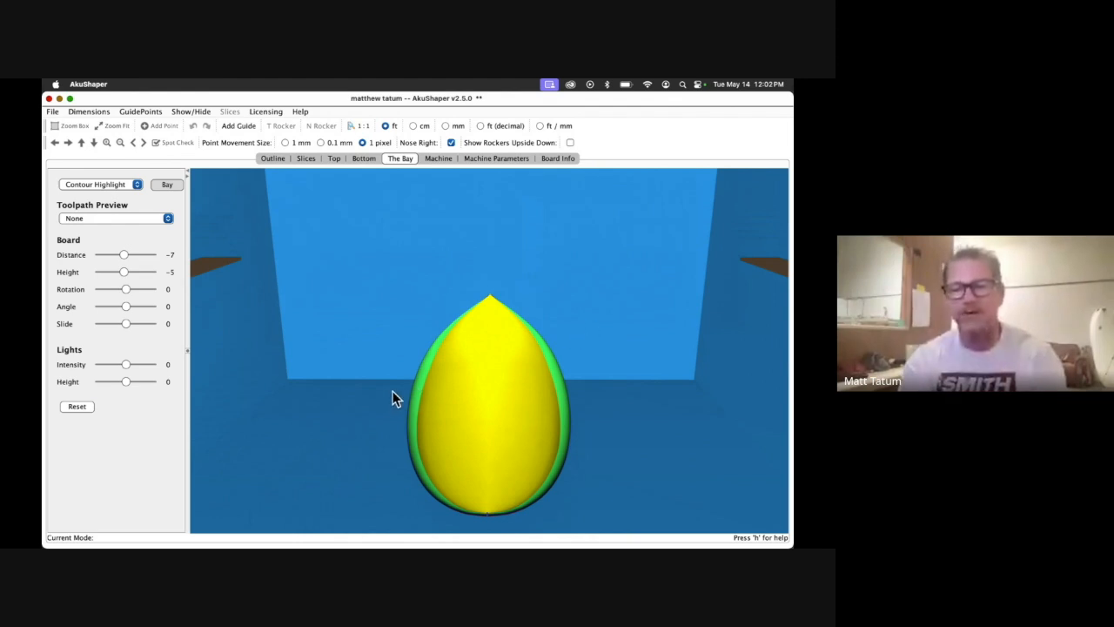
pyautogui.moveTo(365, 389); pyautogui.dragTo(547, 318)
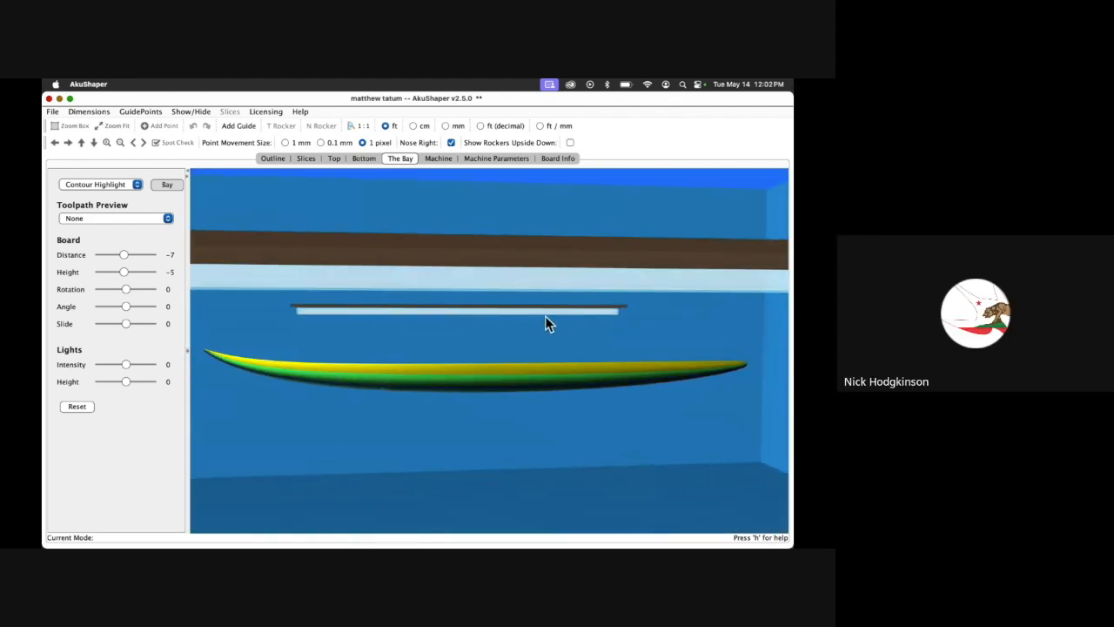
pyautogui.click(273, 159)
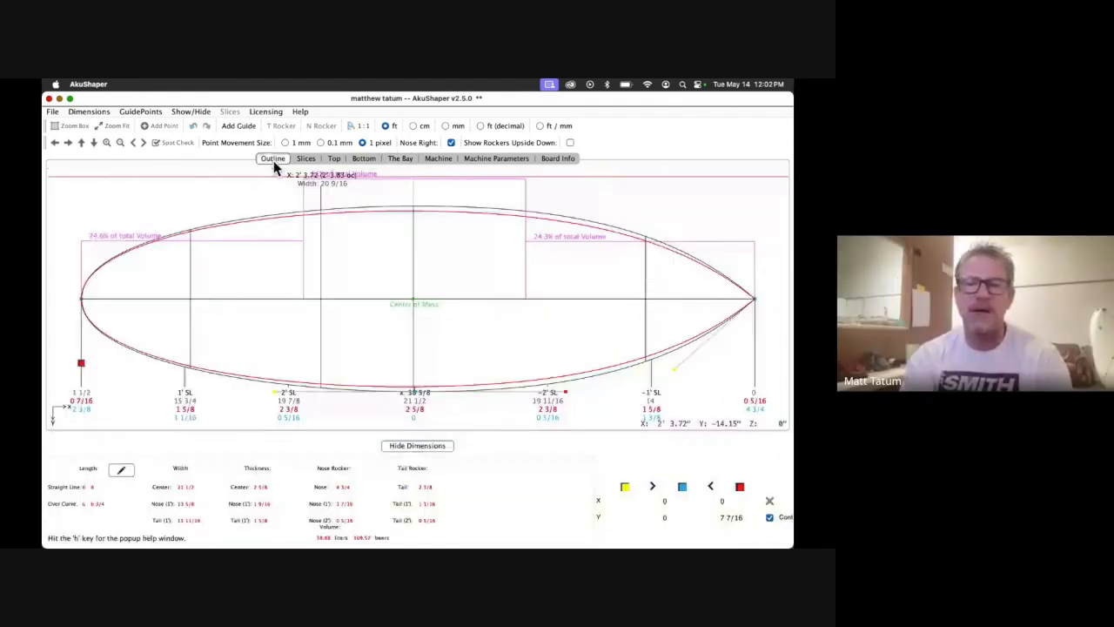
pyautogui.click(676, 373)
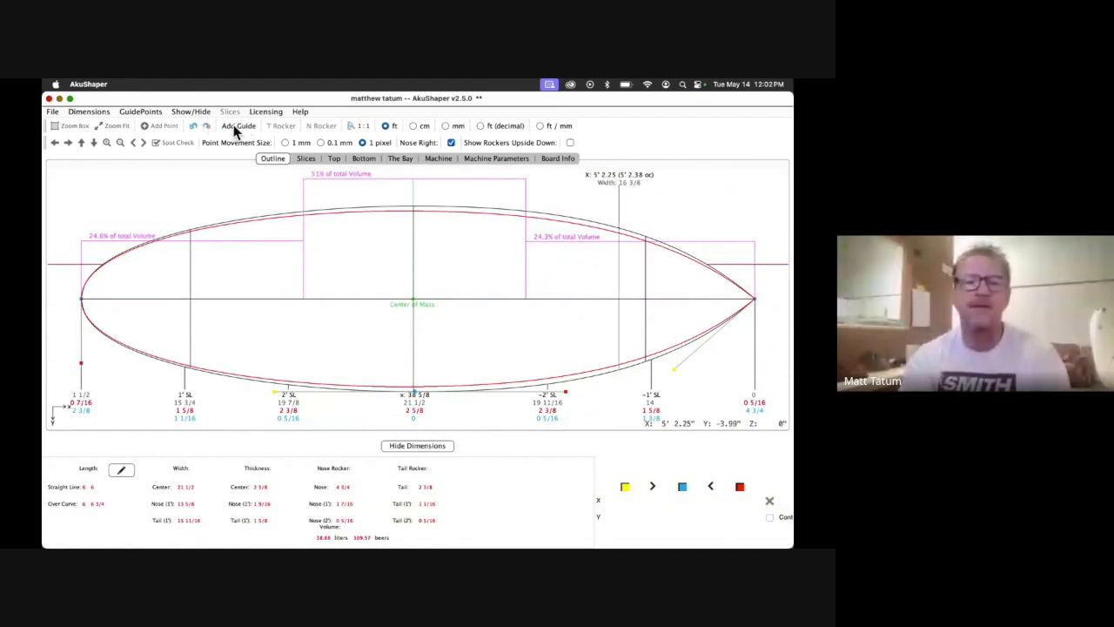
# Add an outline point about one foot from the nose and move the nose tip's curve handle to X 75 1/16, Y 2 15/16
pyautogui.click(163, 125)
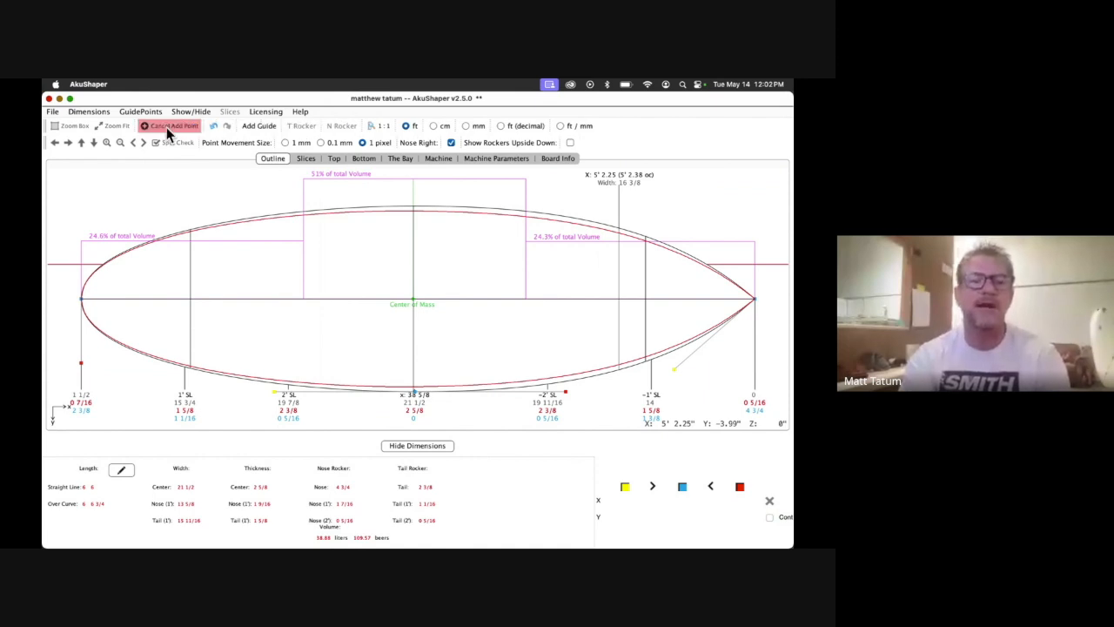
pyautogui.click(650, 362)
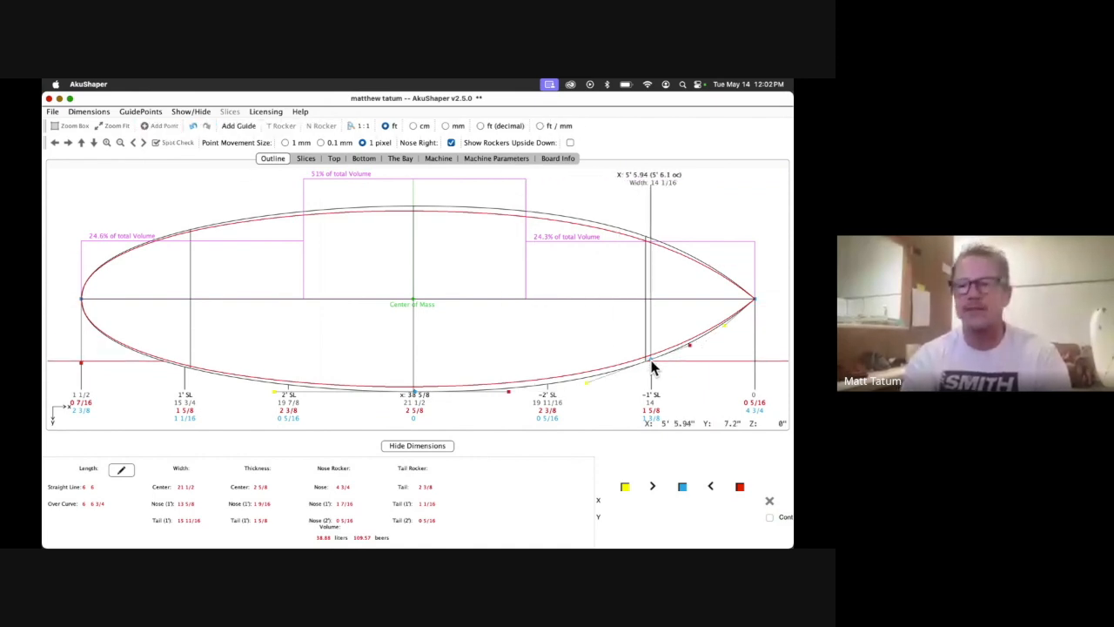
pyautogui.click(725, 325)
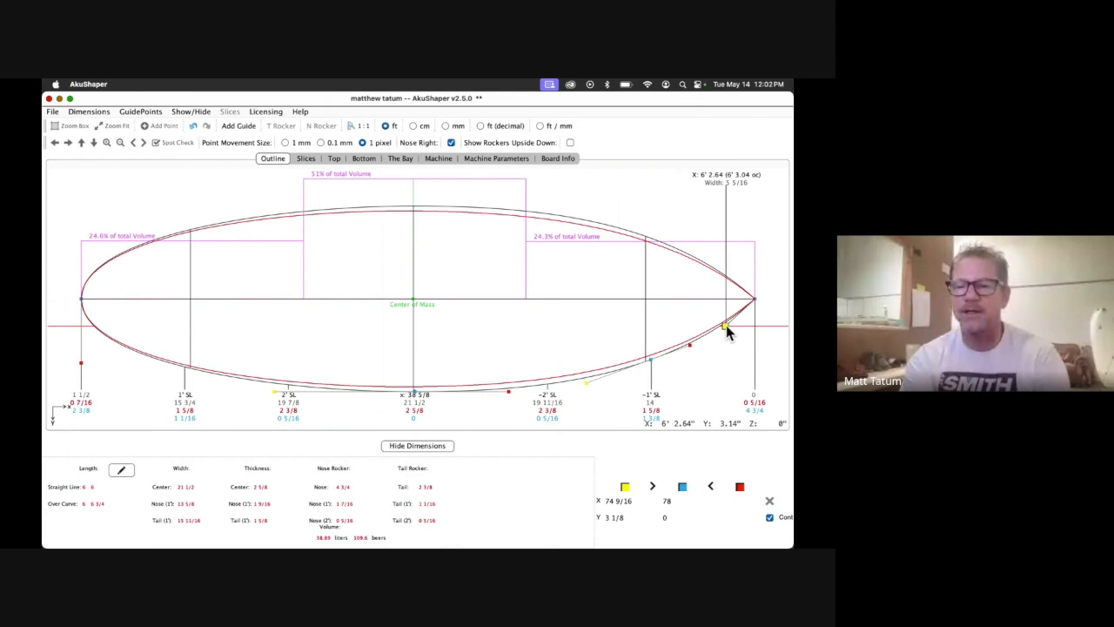
pyautogui.press('Right')
pyautogui.press('Right')
pyautogui.press('Right')
pyautogui.press('Right')
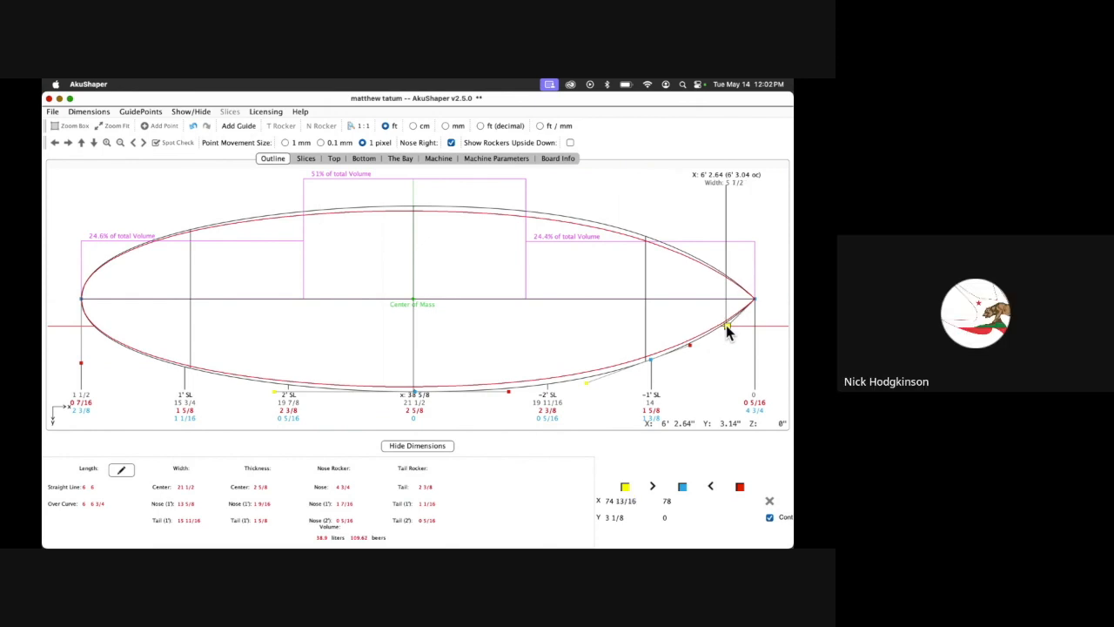
pyautogui.press('Up')
pyautogui.press('Up')
pyautogui.press('Up')
pyautogui.press('Right')
pyautogui.press('Right')
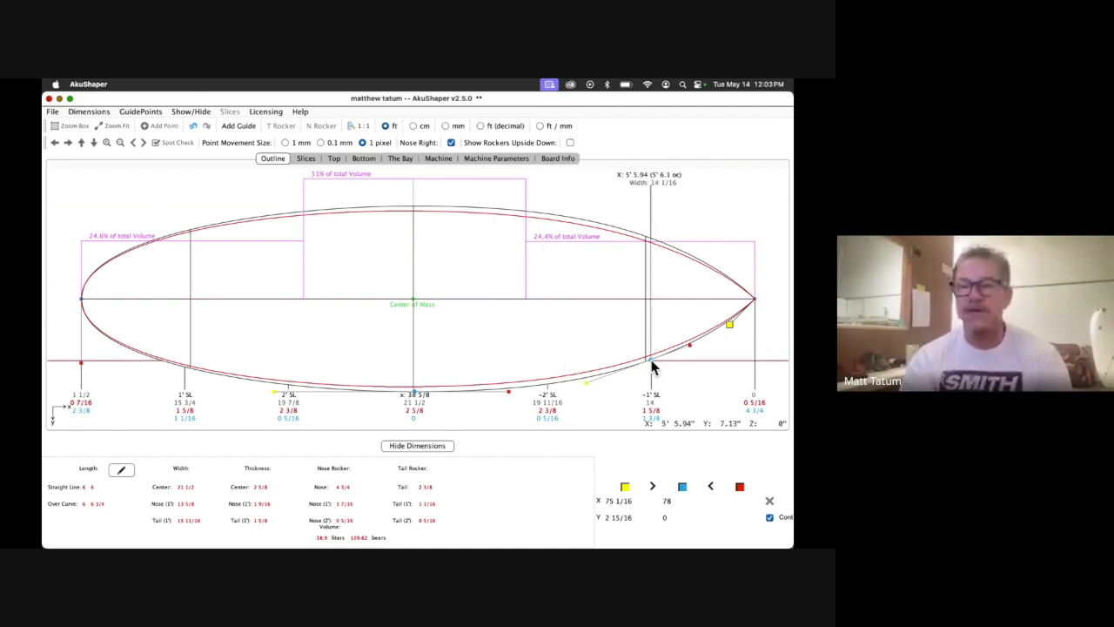
# Save the board to the Desktop as an AkuShaper .brd file named with the customer's first name
pyautogui.click(51, 113)
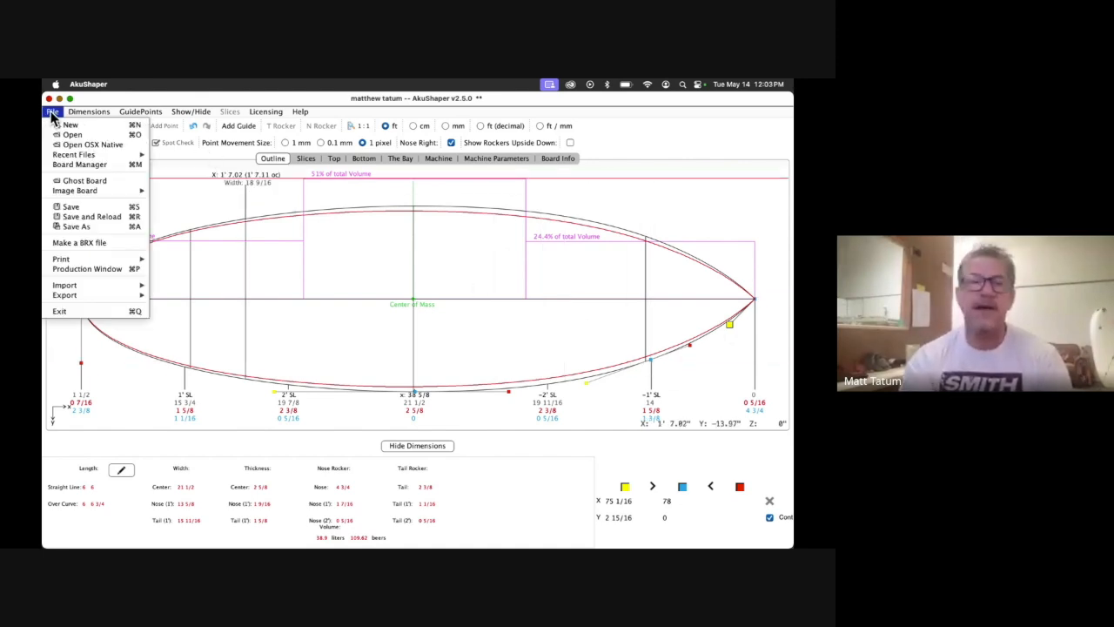
pyautogui.click(71, 207)
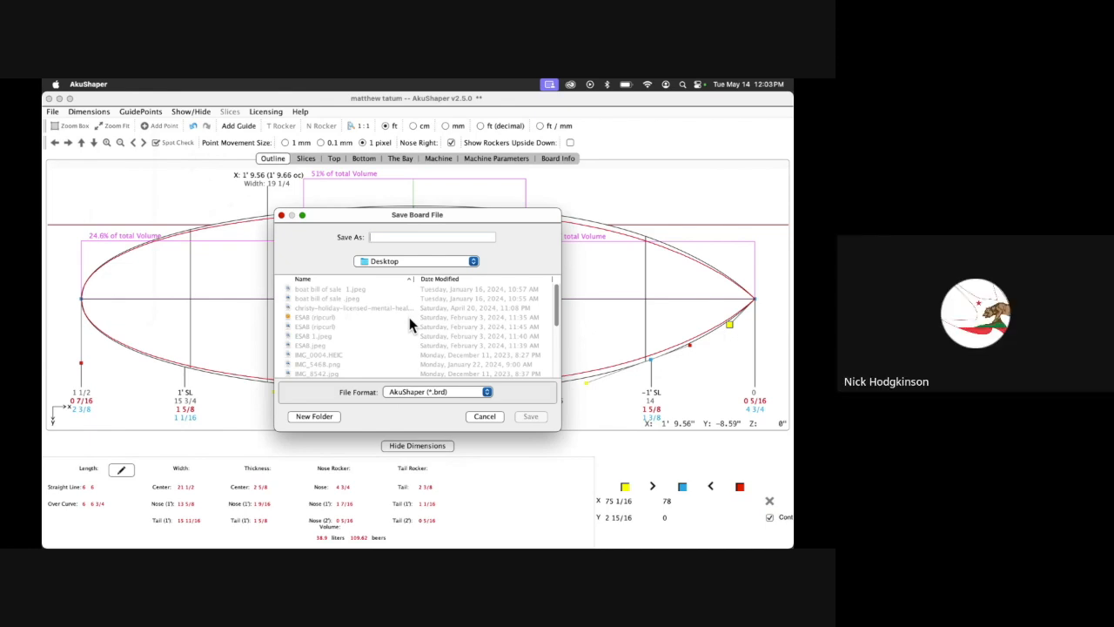
pyautogui.write('Nick')
pyautogui.click(530, 417)
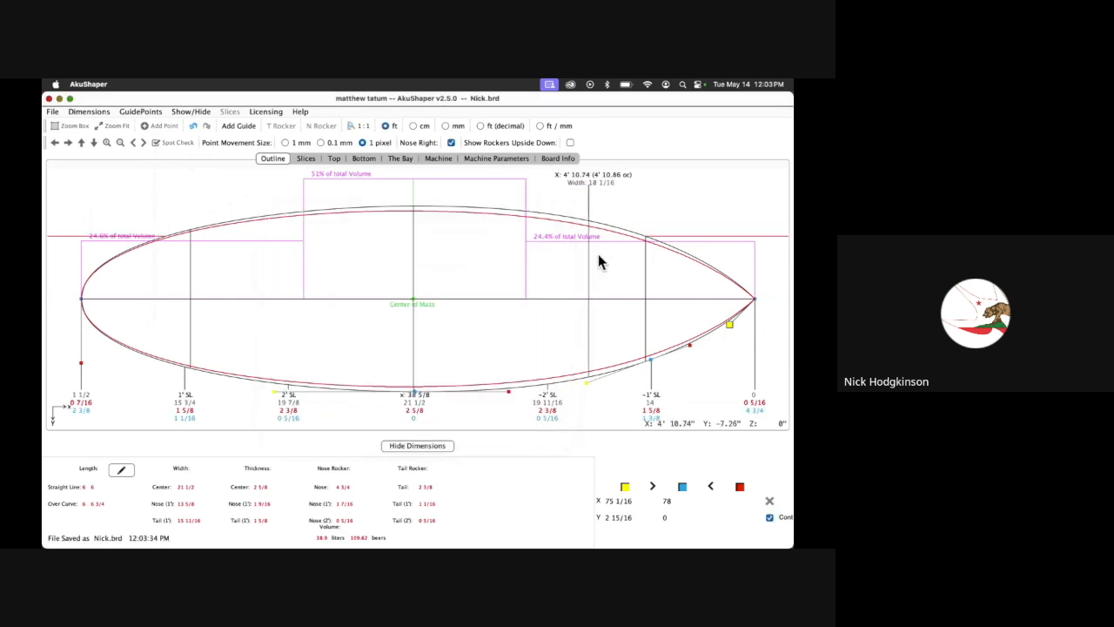
pyautogui.click(679, 331)
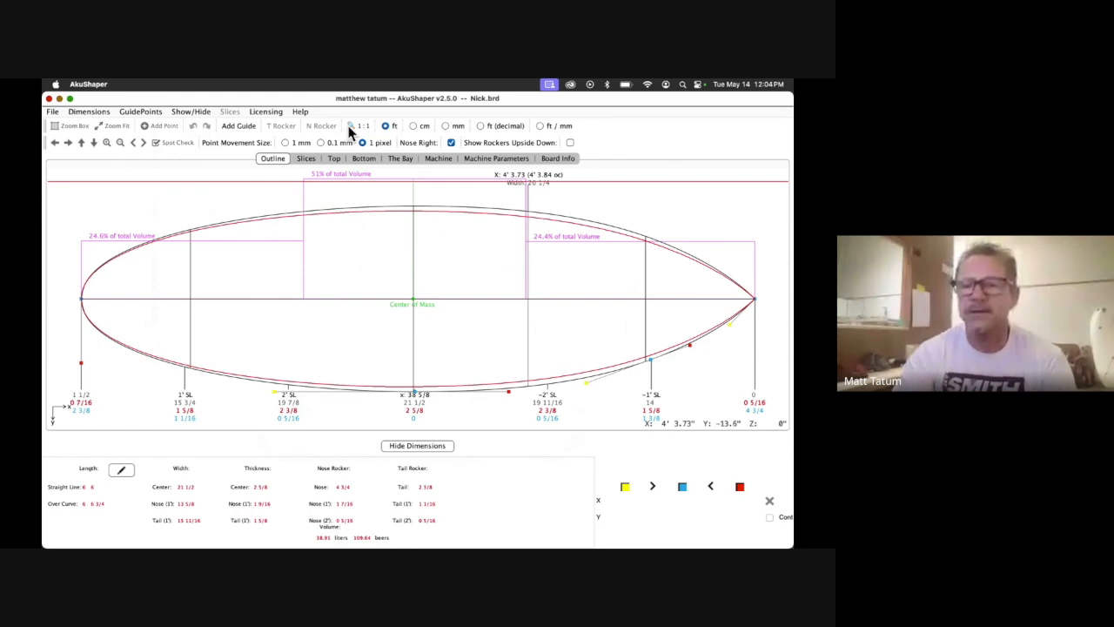
# Delete the extra outline point about one foot from the nose
pyautogui.click(198, 113)
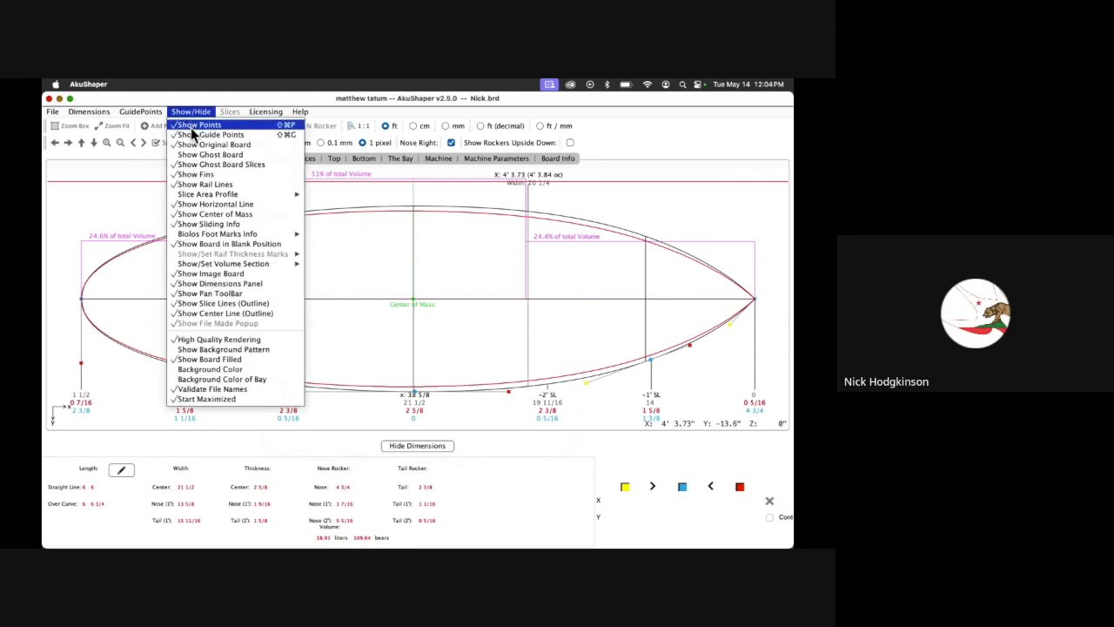
pyautogui.click(651, 357)
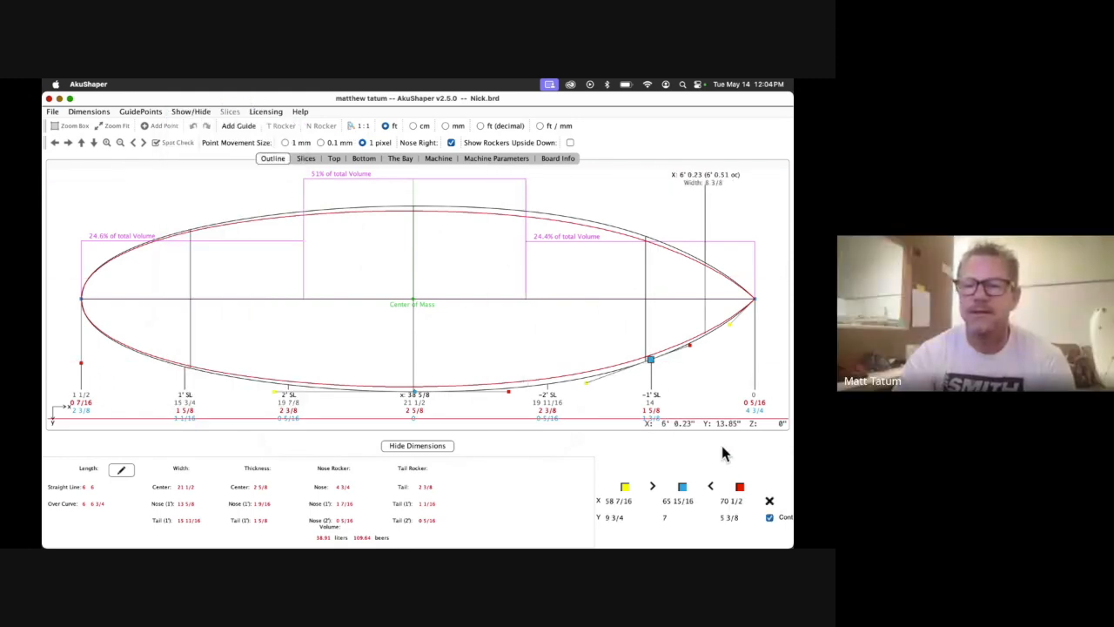
pyautogui.click(769, 517)
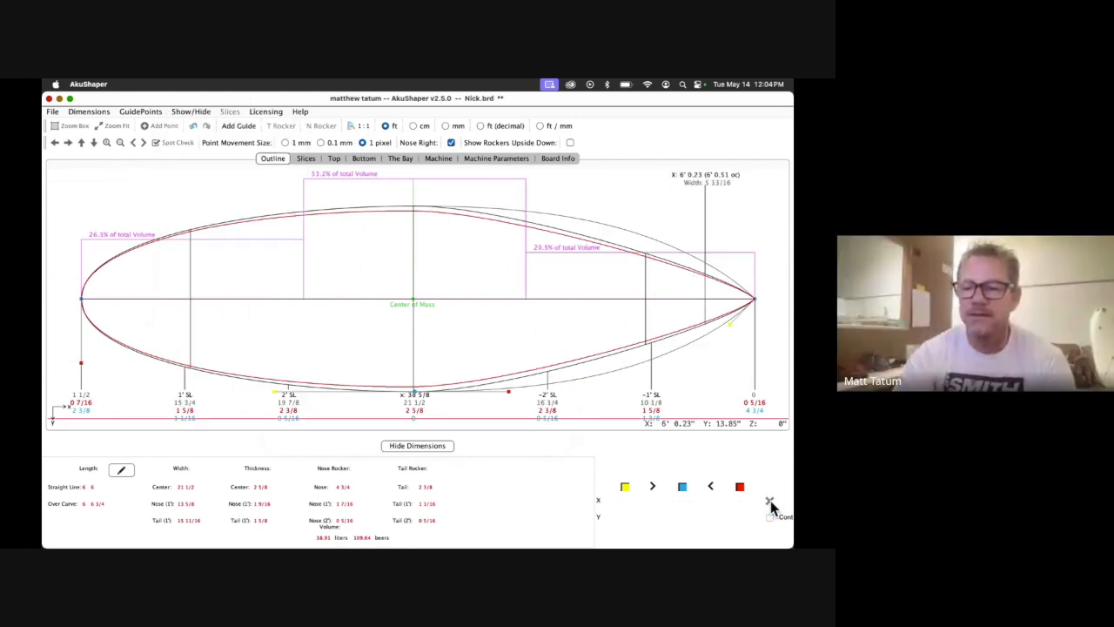
# Pull the nose tip's curve handle out to X 68 11/16, Y 9 5/8 to refill the front outline
pyautogui.click(730, 324)
pyautogui.moveTo(730, 324); pyautogui.dragTo(672, 384)
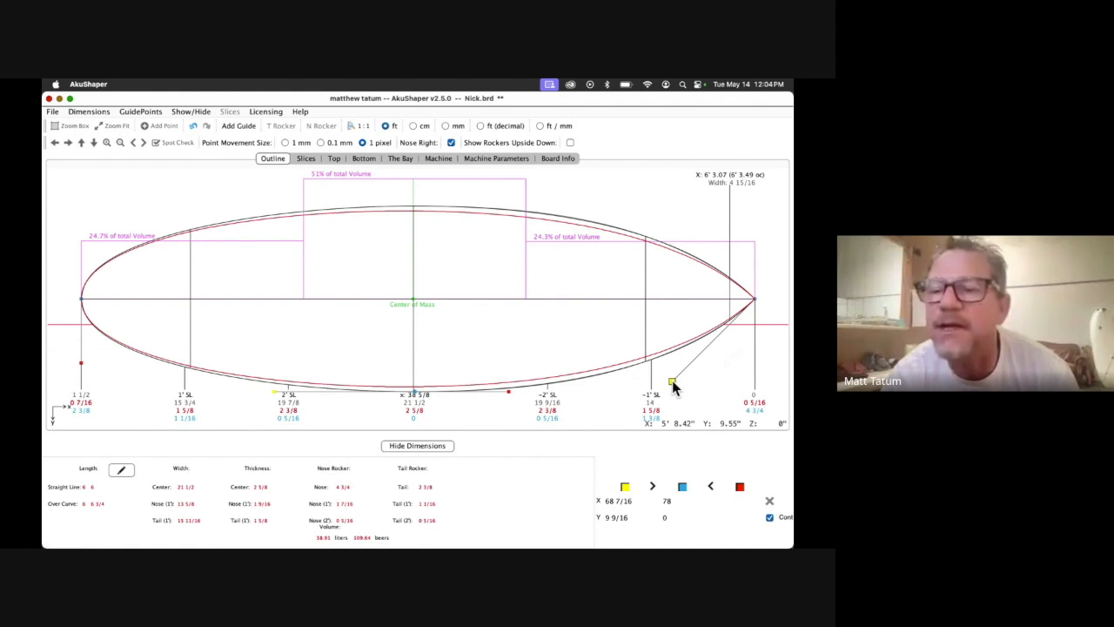
pyautogui.moveTo(672, 381); pyautogui.dragTo(672, 381)
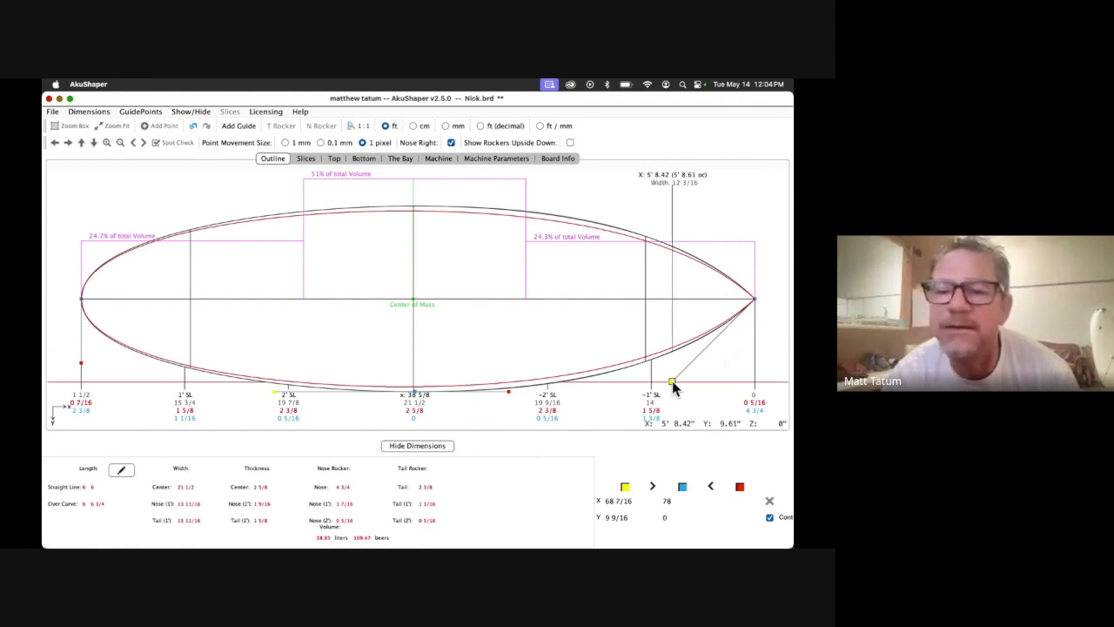
pyautogui.press('Right')
pyautogui.press('Down')
pyautogui.press('Right')
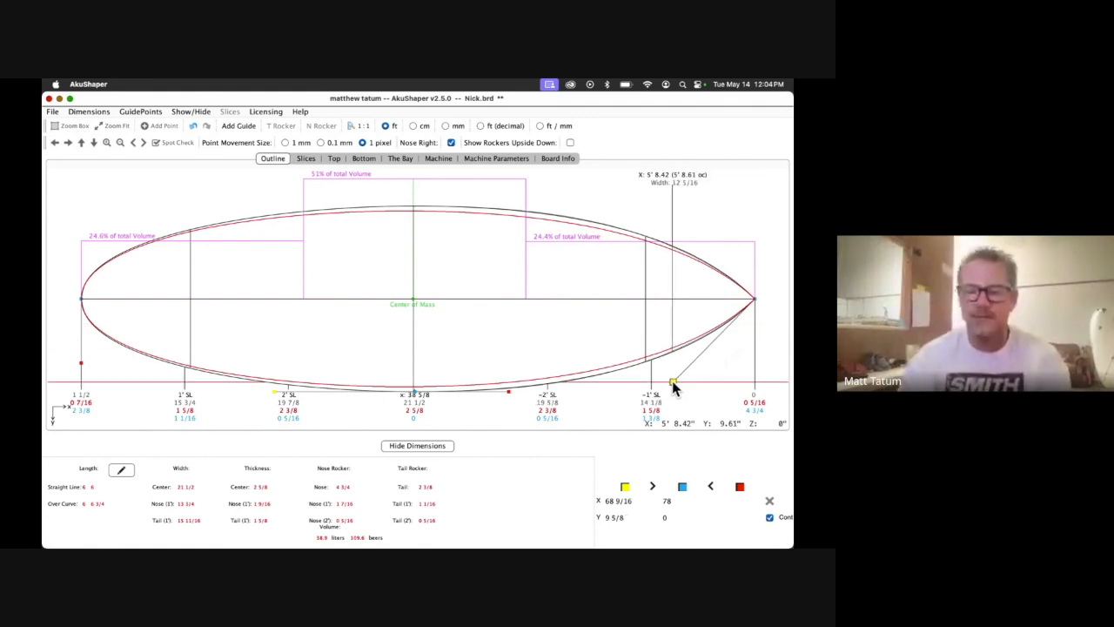
pyautogui.press('Right')
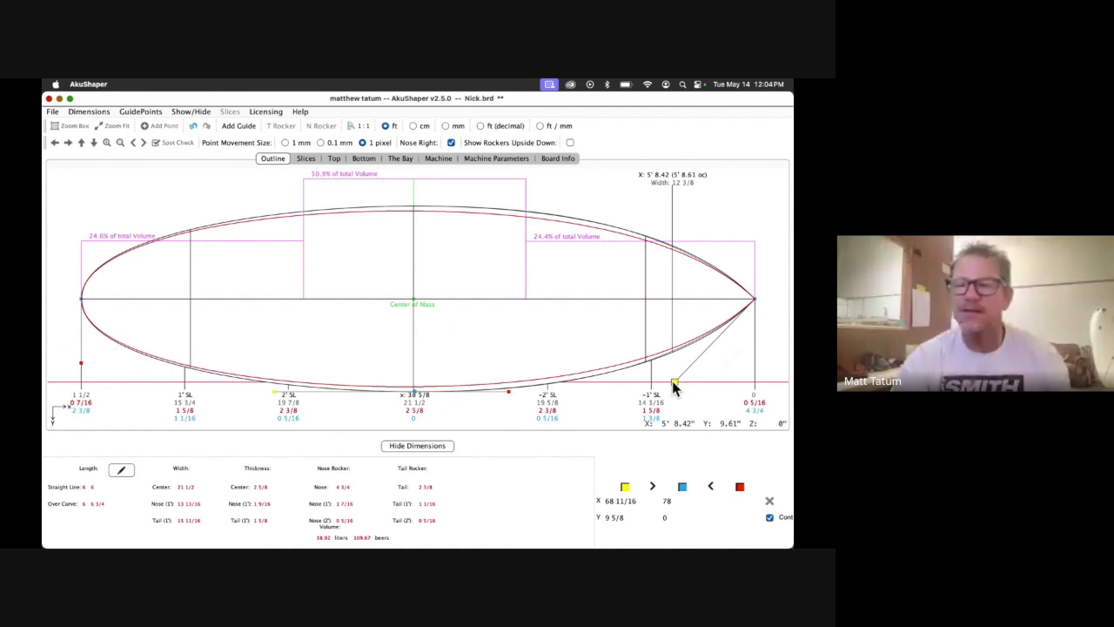
# Nudge the nose tip's curve handle toward the tail to X 68 3/16, keeping Y at 9 5/8
pyautogui.press('Left')
pyautogui.press('Left')
pyautogui.press('Left')
pyautogui.press('Left')
pyautogui.press('Left')
pyautogui.press('Left')
pyautogui.press('Left')
pyautogui.press('Left')
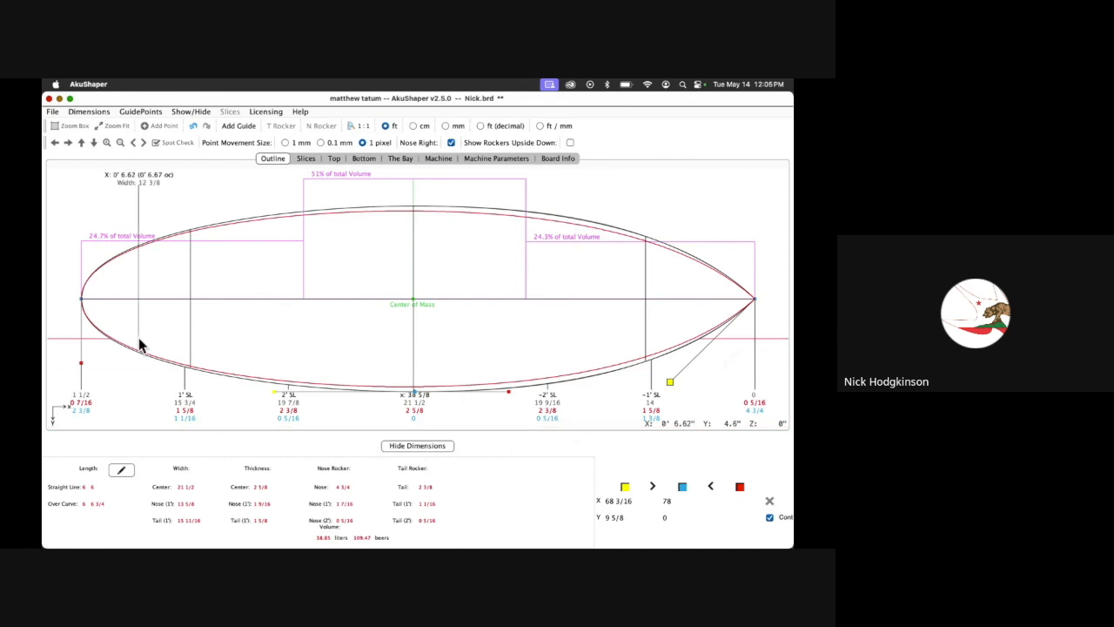
# Add an outline point about one foot from the tail and reduce the tail end handle to Y 3 1/16
pyautogui.click(160, 126)
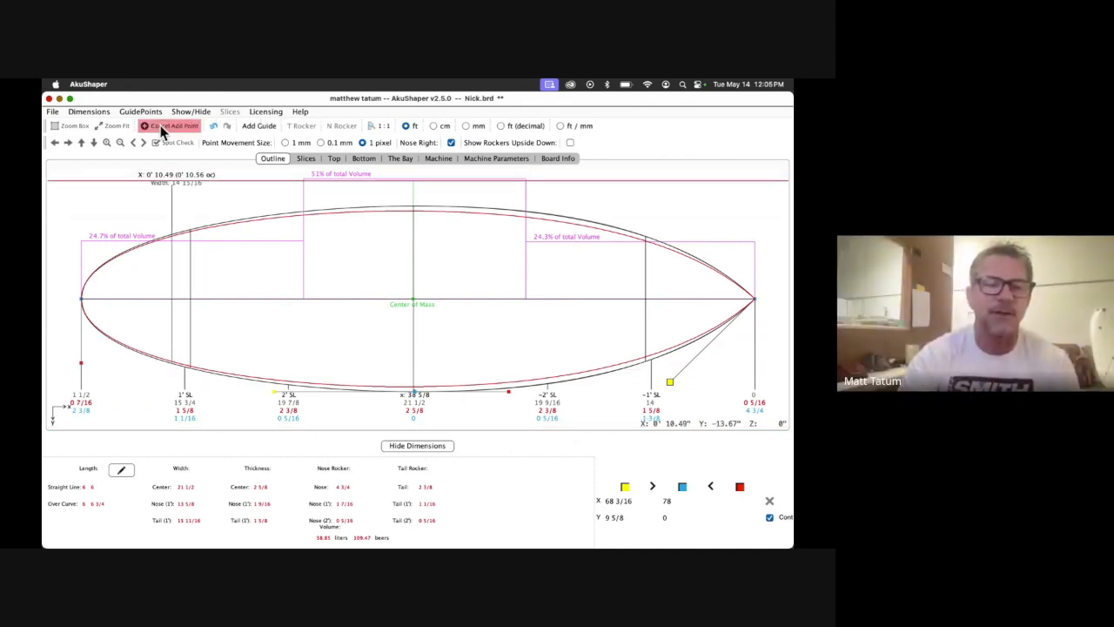
pyautogui.click(190, 367)
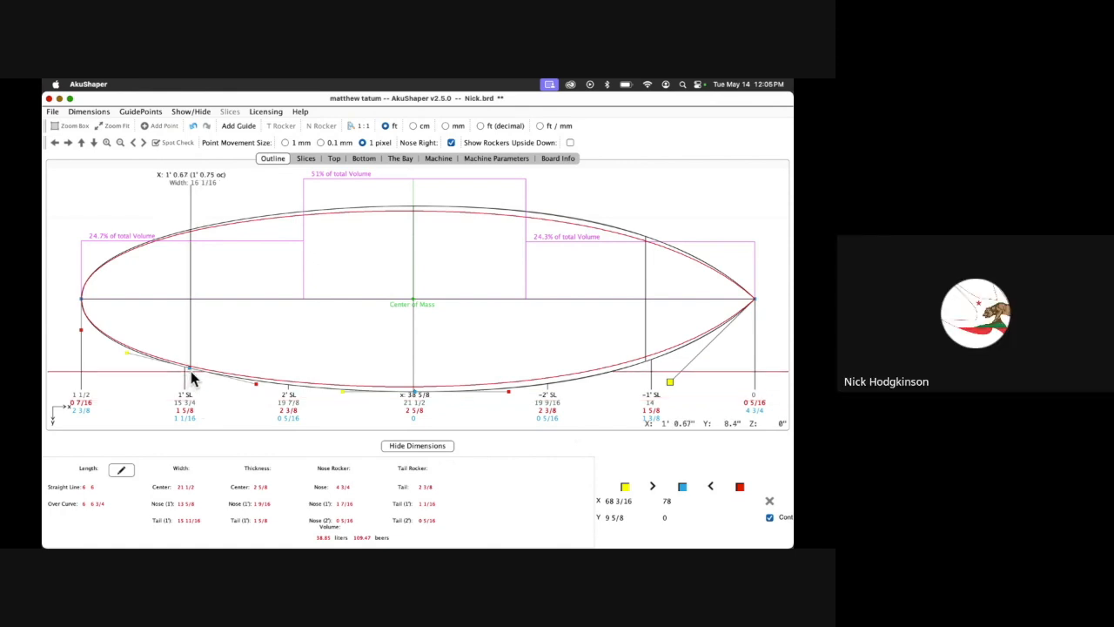
pyautogui.click(80, 331)
pyautogui.press('Up')
pyautogui.press('Up')
pyautogui.press('Up')
pyautogui.press('Up')
pyautogui.press('Up')
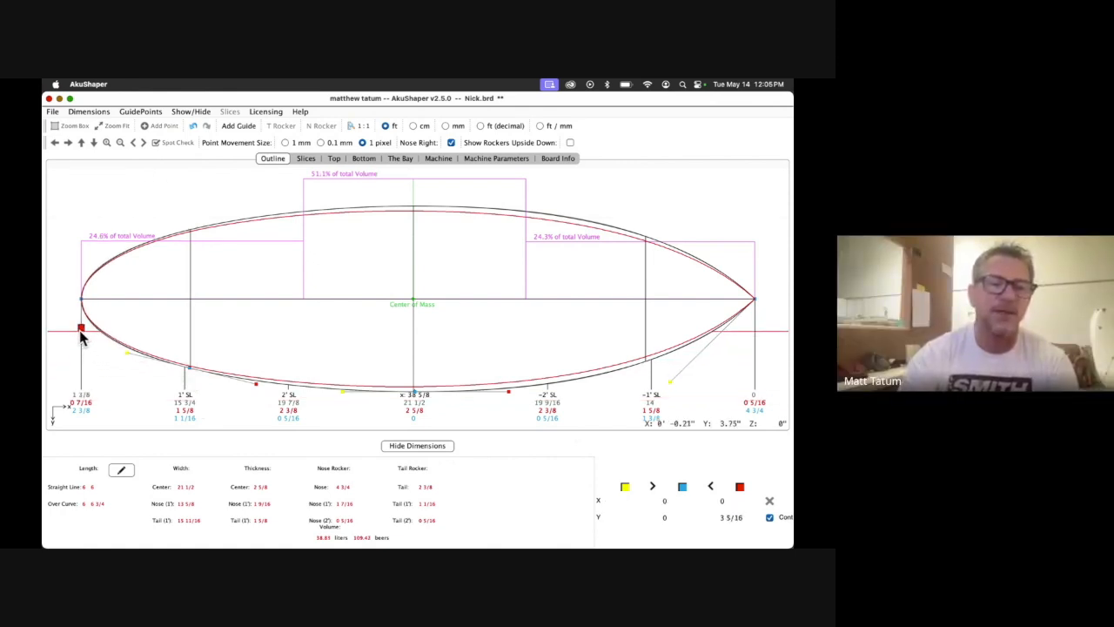
pyautogui.press('Up')
pyautogui.press('Up')
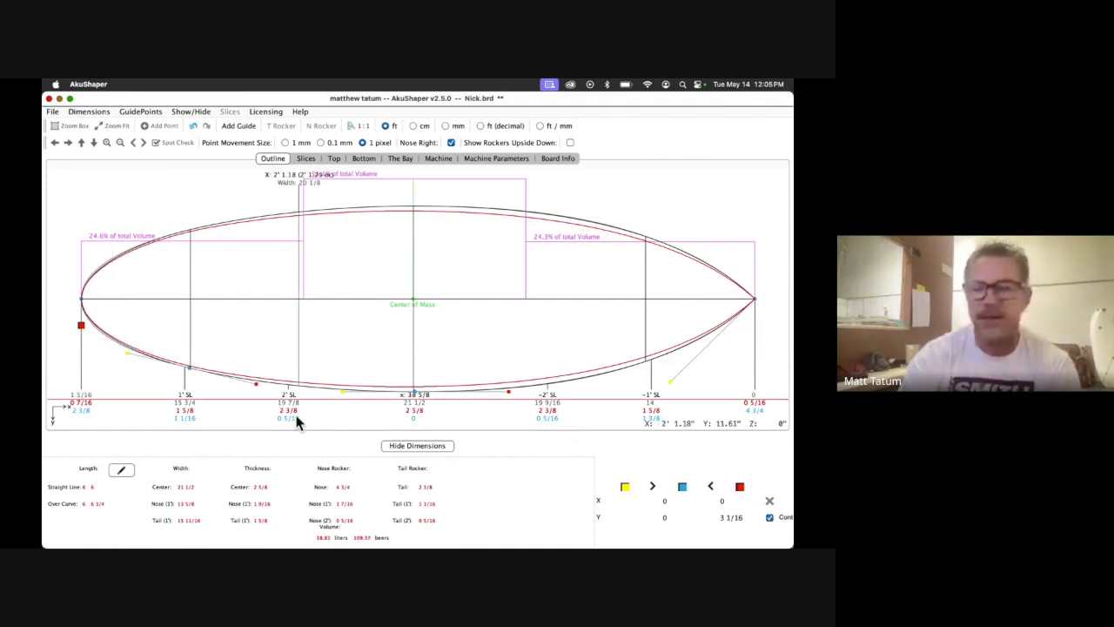
# Turn off continuity on the added tail outline point and move its tail-side handle to X 5 1/4, Y 6 1/16
pyautogui.click(189, 369)
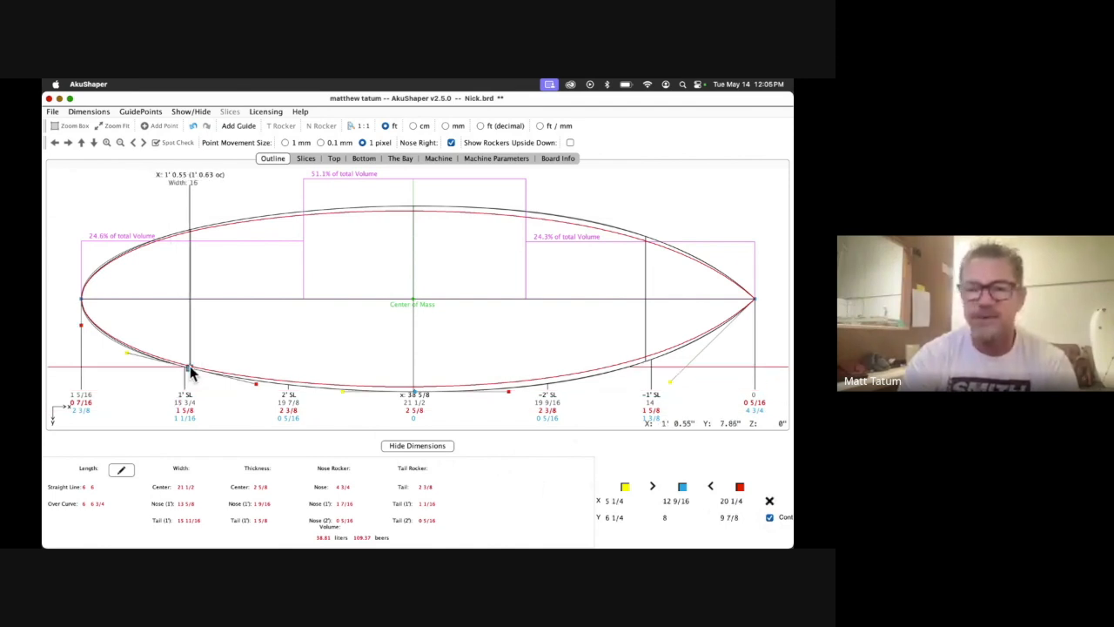
pyautogui.click(770, 517)
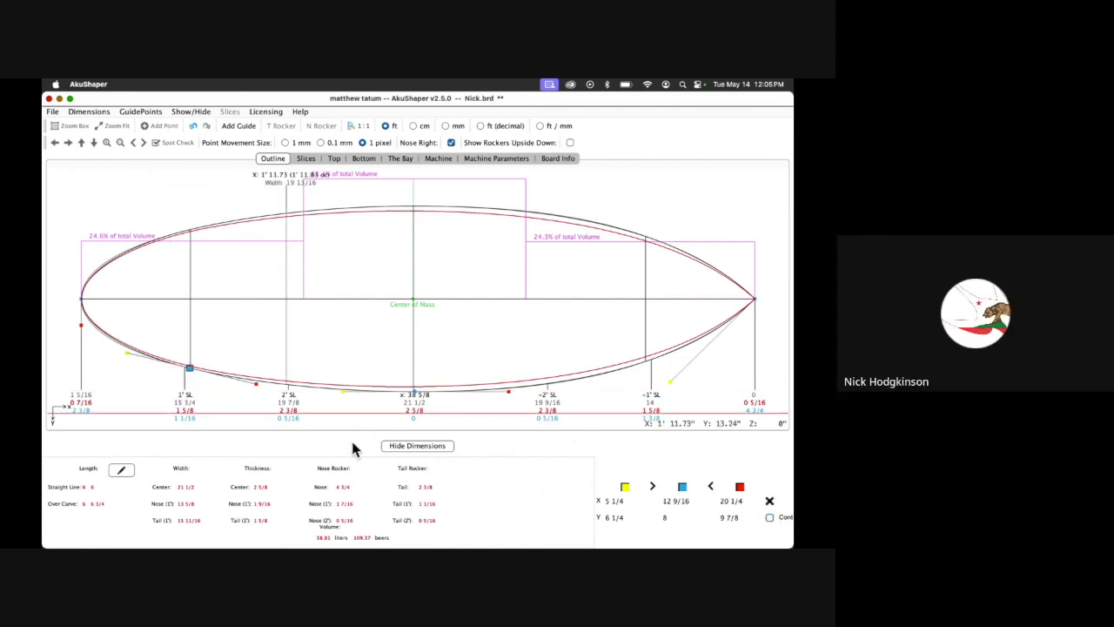
pyautogui.click(128, 352)
pyautogui.press('Up')
pyautogui.press('Up')
pyautogui.press('Up')
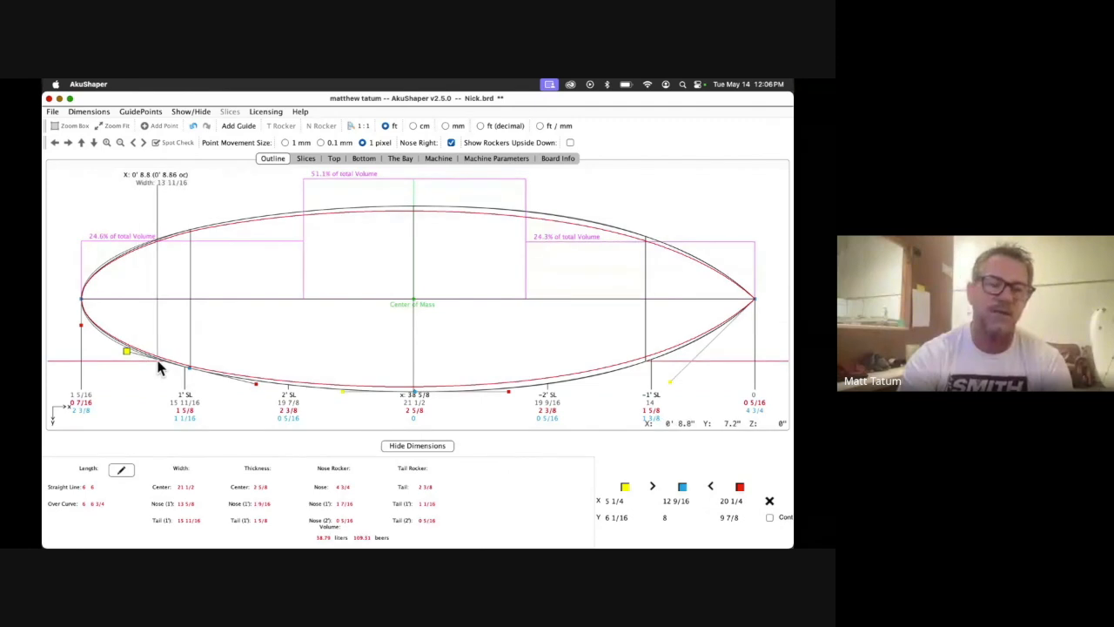
# Undo the tail handle adjustments and the added tail outline point
pyautogui.click(191, 124)
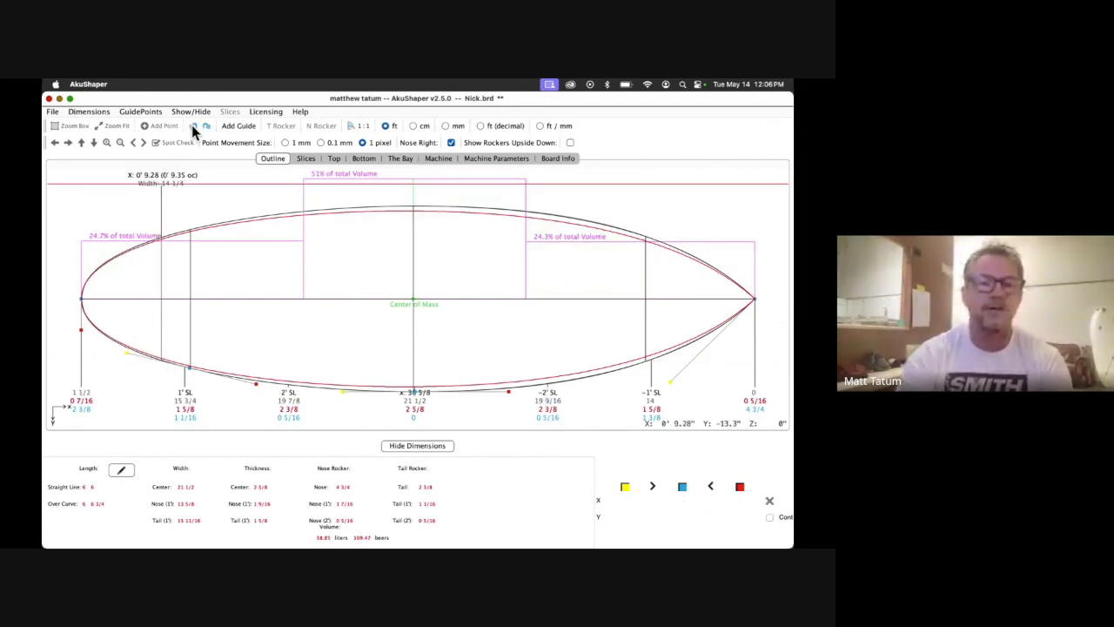
pyautogui.click(193, 128)
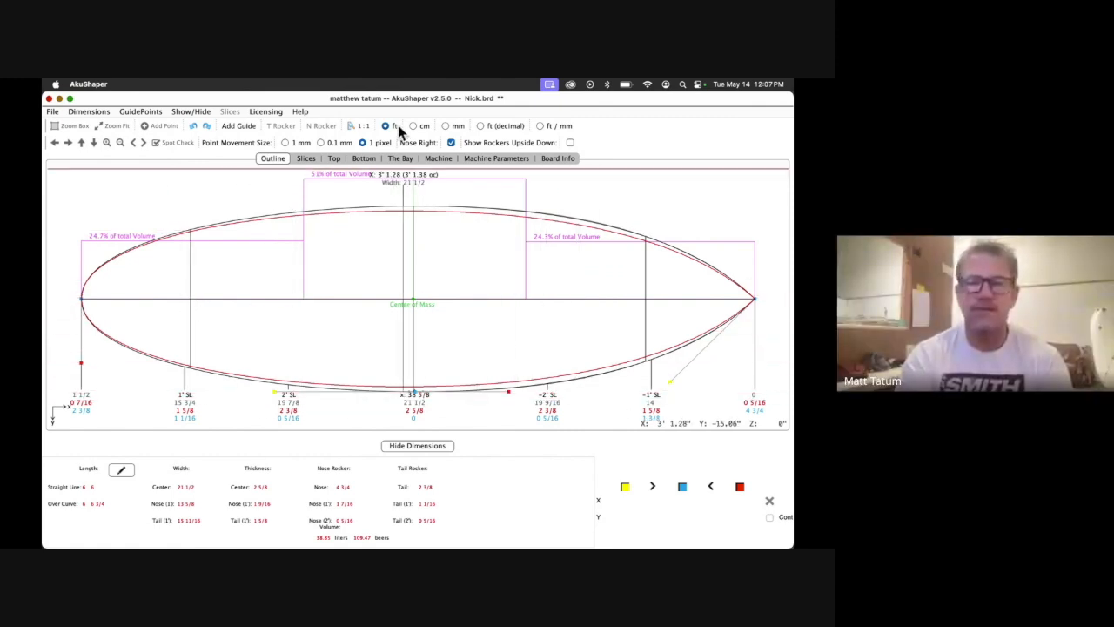
# Examine the board in The Bay's 3D view from the side and from an oblique end angle
pyautogui.click(400, 160)
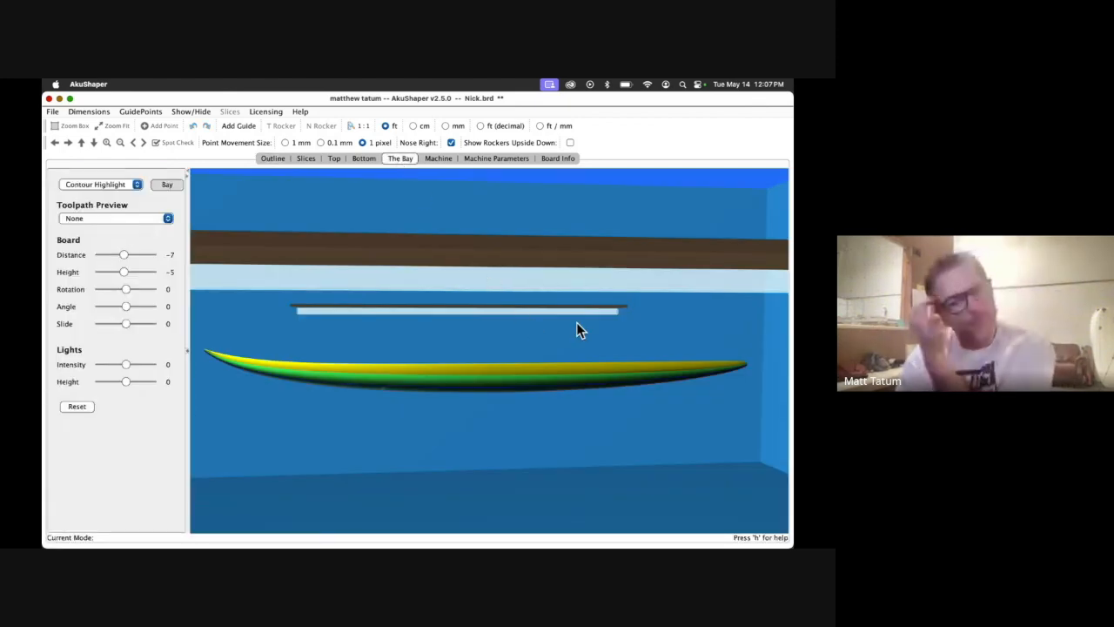
pyautogui.moveTo(577, 322); pyautogui.dragTo(378, 320)
pyautogui.moveTo(381, 323); pyautogui.dragTo(788, 289)
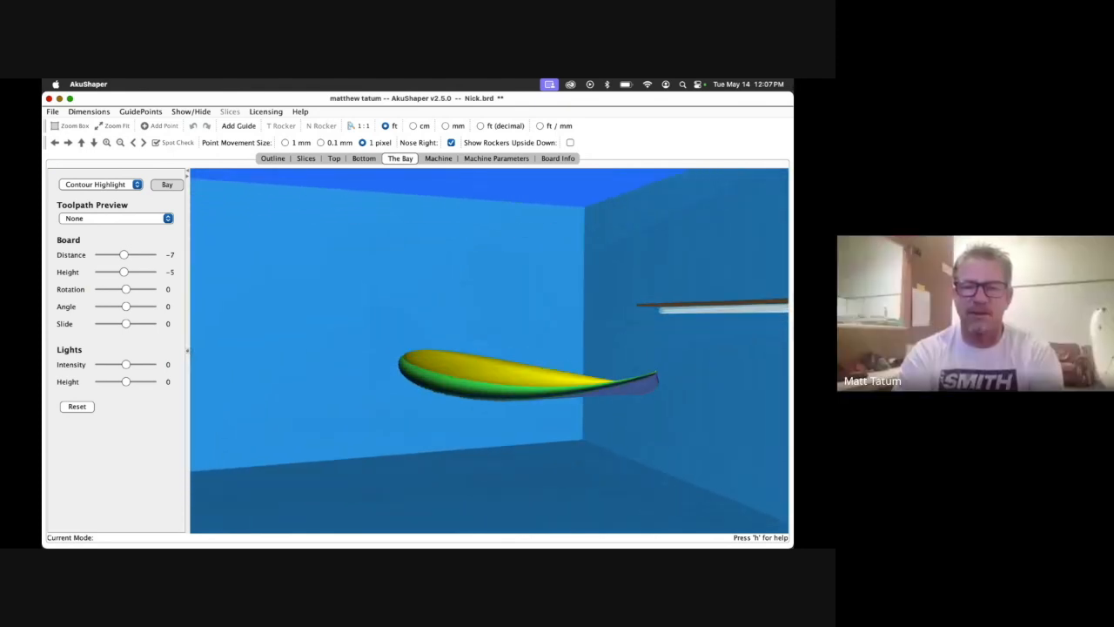
# Inspect the 3D board in Curves display with Distance 24, Rotation 180 and Slide 8, viewing it lengthwise from several angles
pyautogui.click(130, 184)
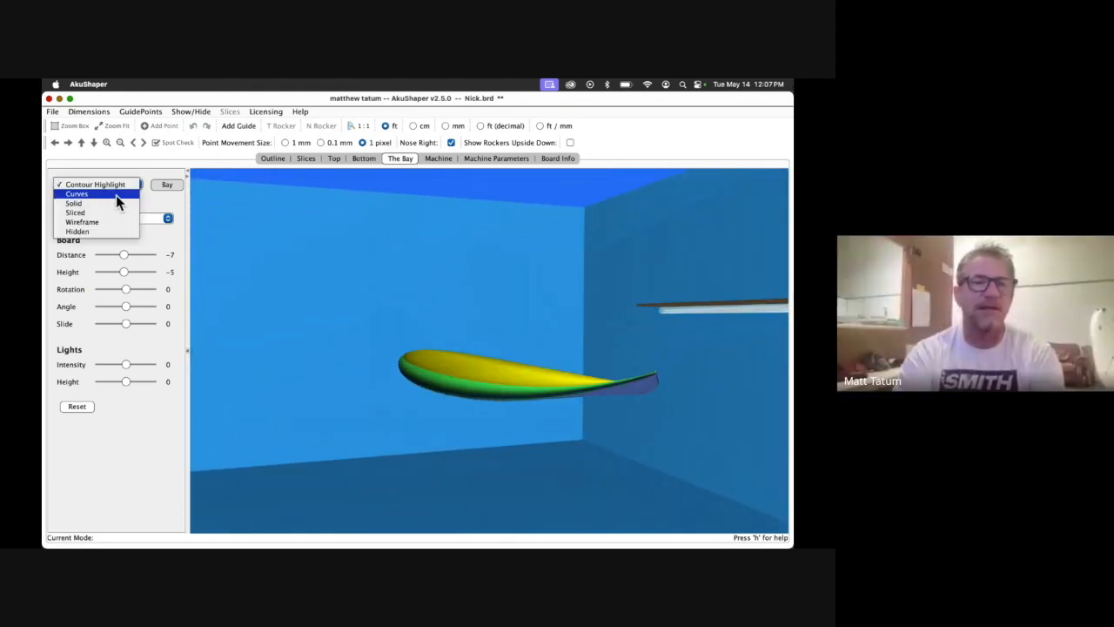
pyautogui.click(117, 197)
pyautogui.moveTo(360, 353); pyautogui.dragTo(417, 501)
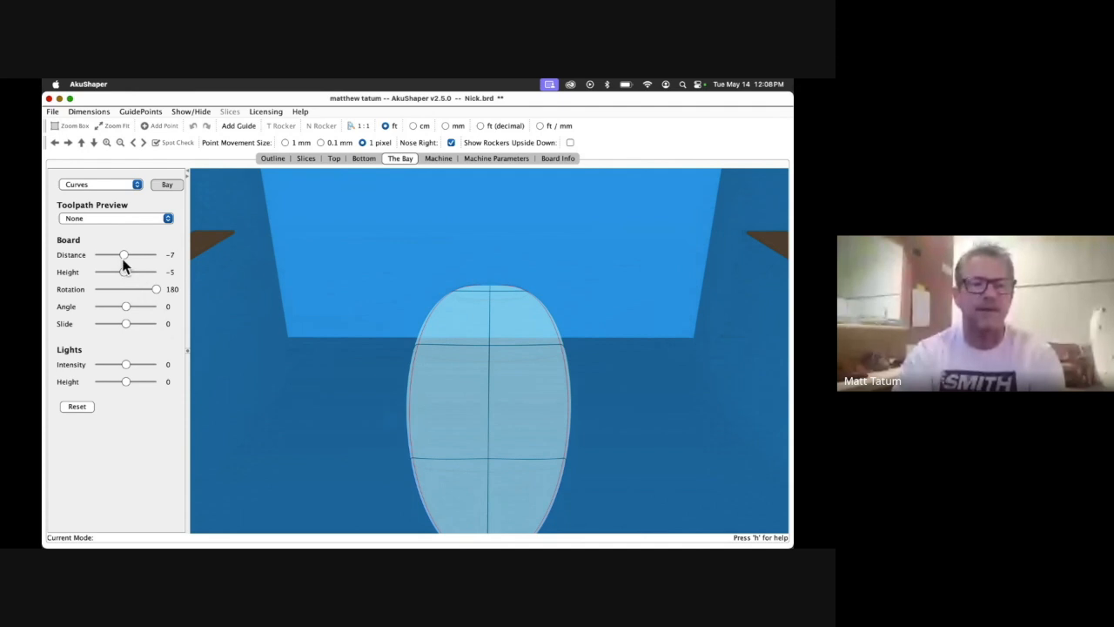
pyautogui.moveTo(124, 255); pyautogui.dragTo(119, 257)
pyautogui.moveTo(371, 393); pyautogui.dragTo(753, 353)
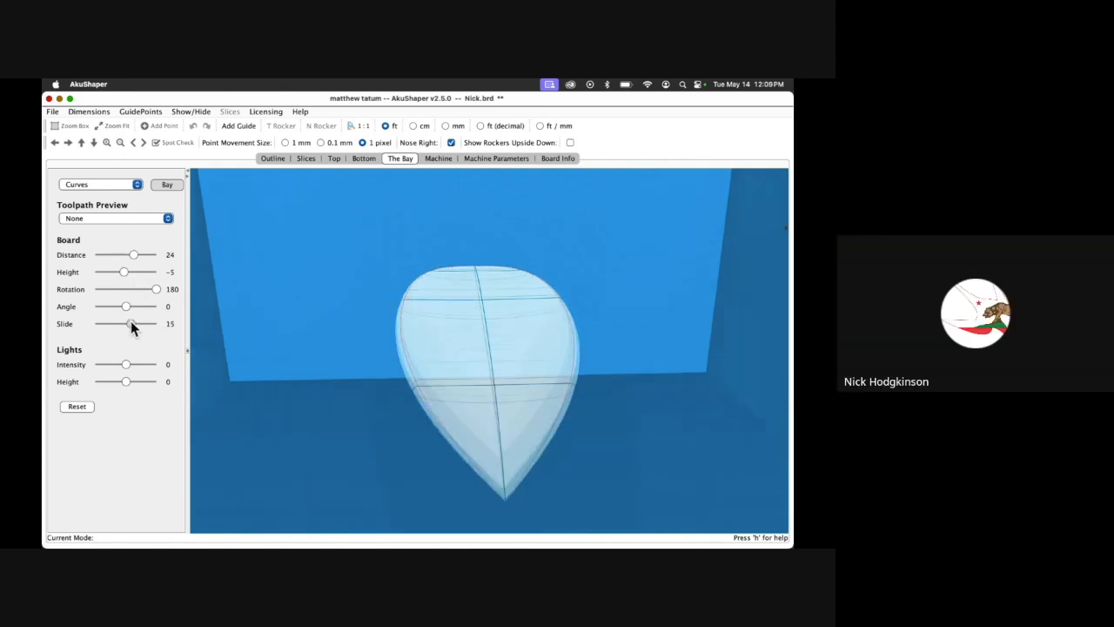
pyautogui.moveTo(131, 321); pyautogui.dragTo(129, 326)
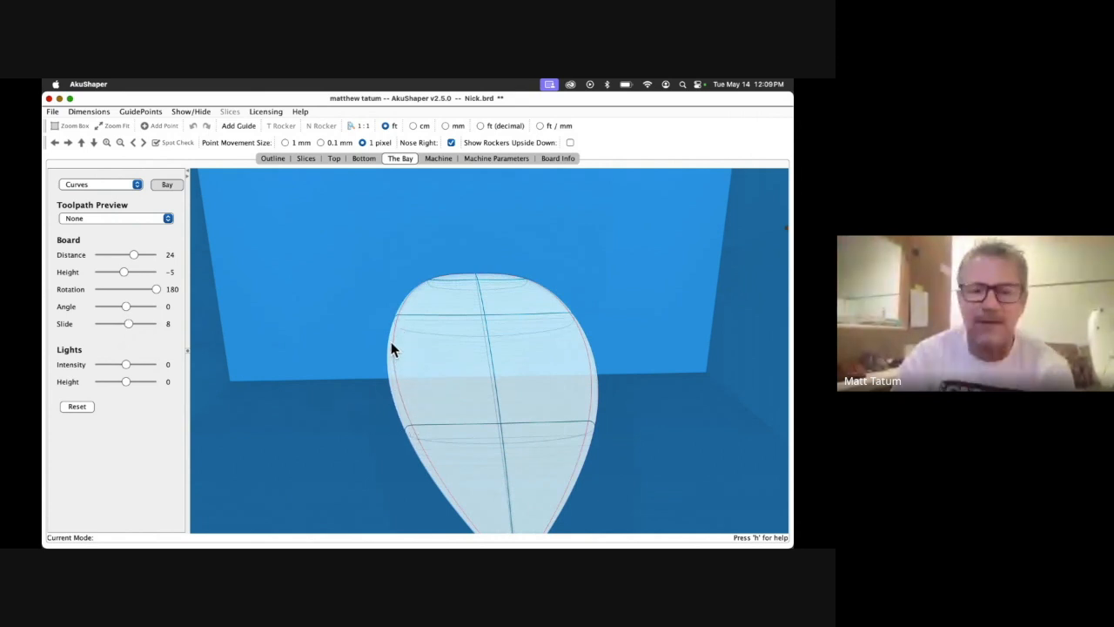
pyautogui.moveTo(361, 406); pyautogui.dragTo(728, 314)
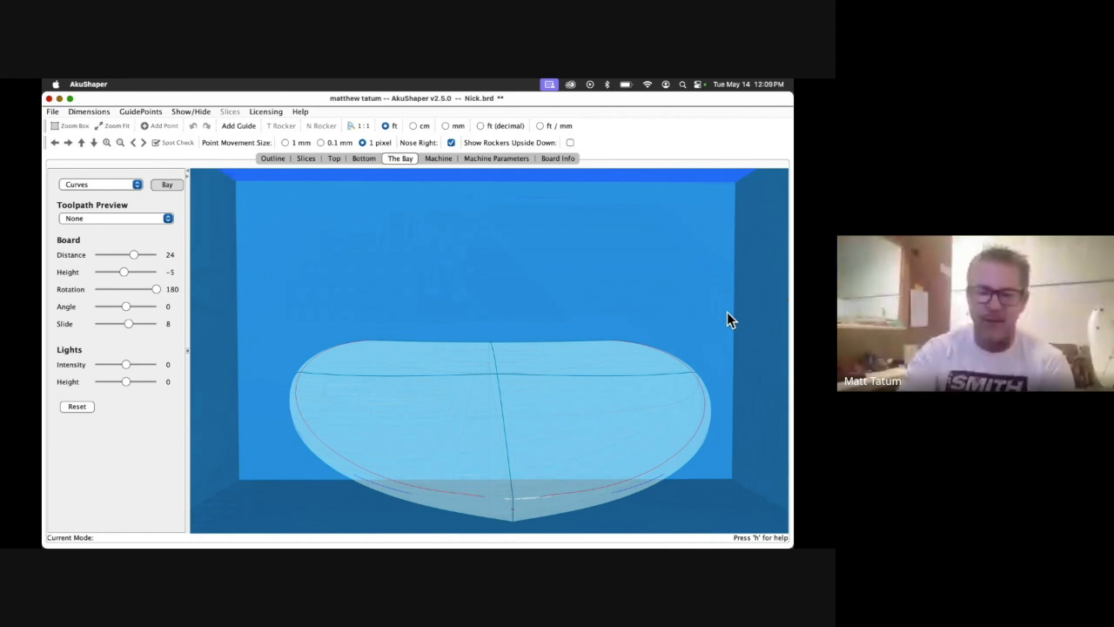
# Review the board's side profile and blank position in the Machine view, and return to the outline
pyautogui.click(435, 158)
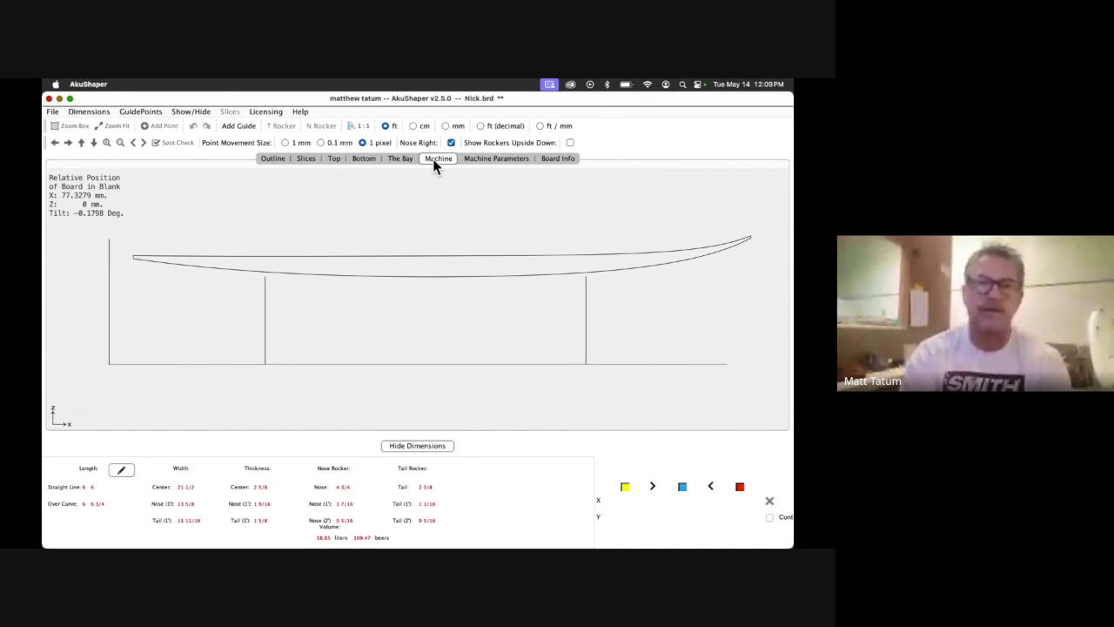
pyautogui.click(271, 163)
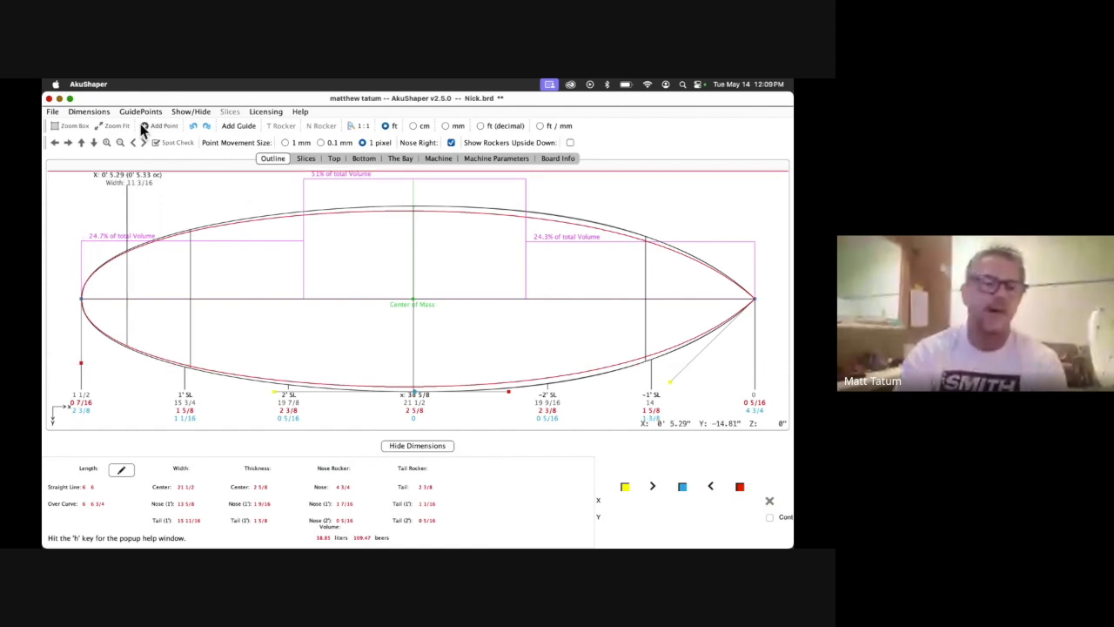
# Add an outline point near the tail, place it at X 0, Y 3 3/8, and collapse its yellow handle onto it
pyautogui.click(162, 126)
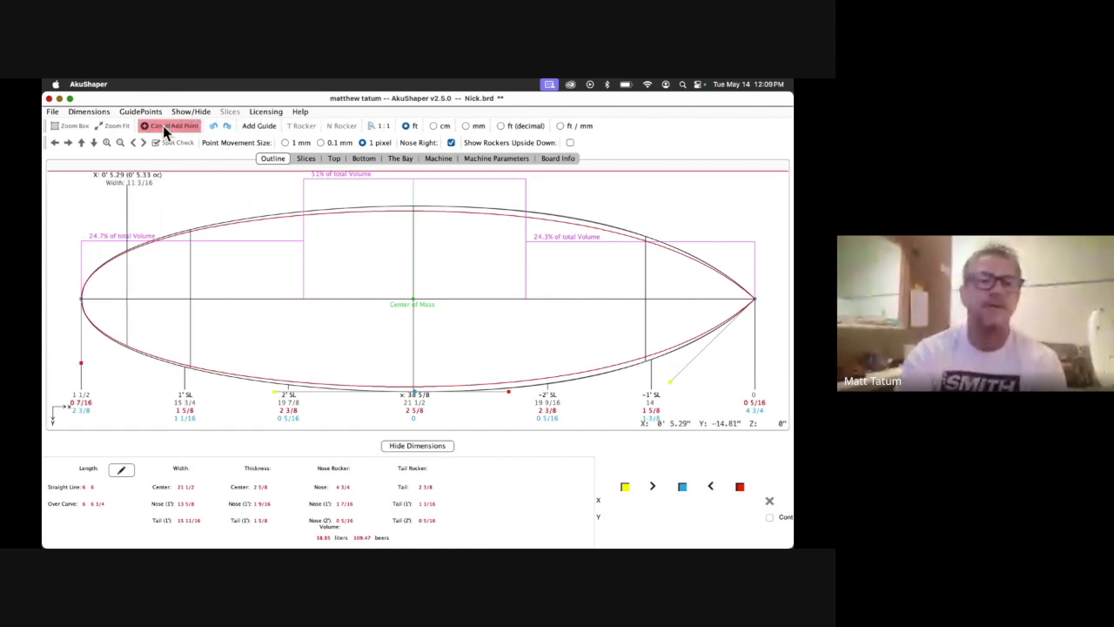
pyautogui.click(94, 325)
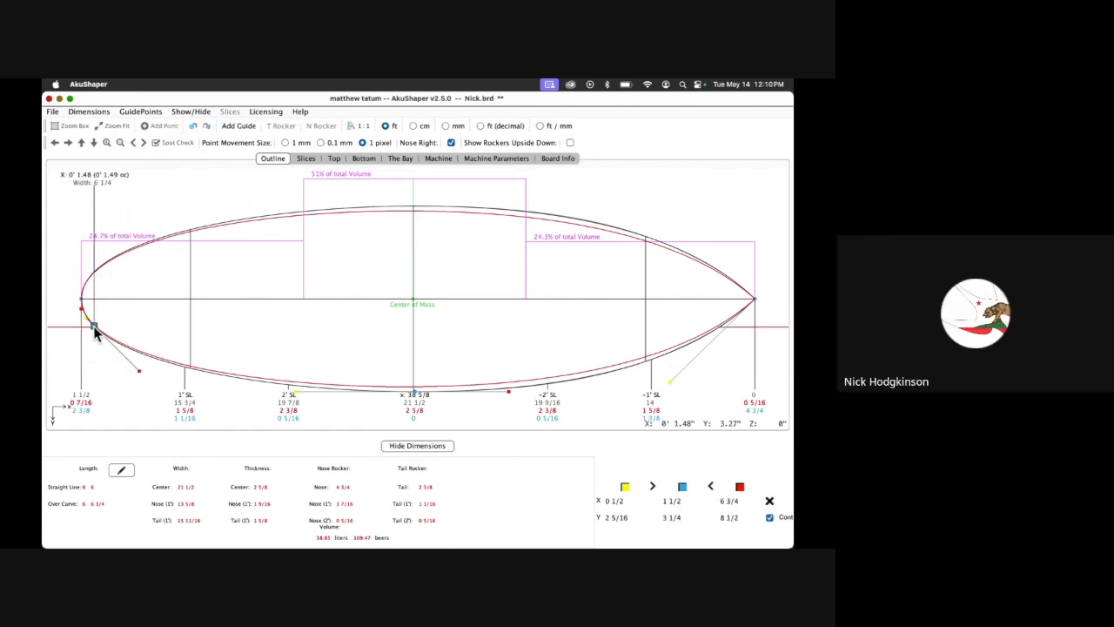
pyautogui.moveTo(94, 325); pyautogui.dragTo(80, 327)
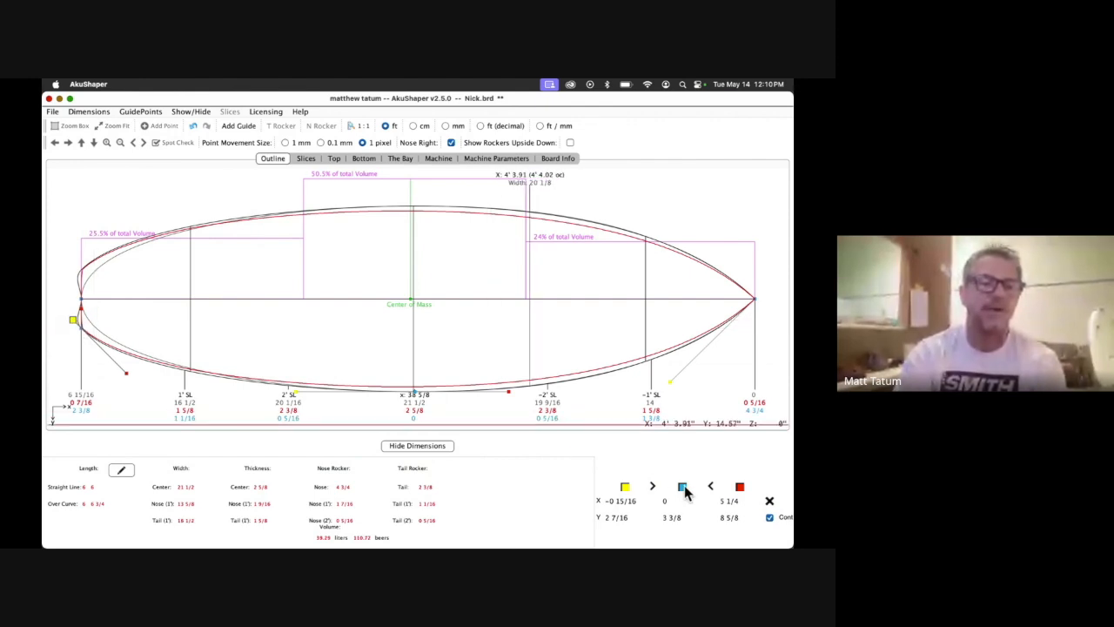
pyautogui.click(654, 489)
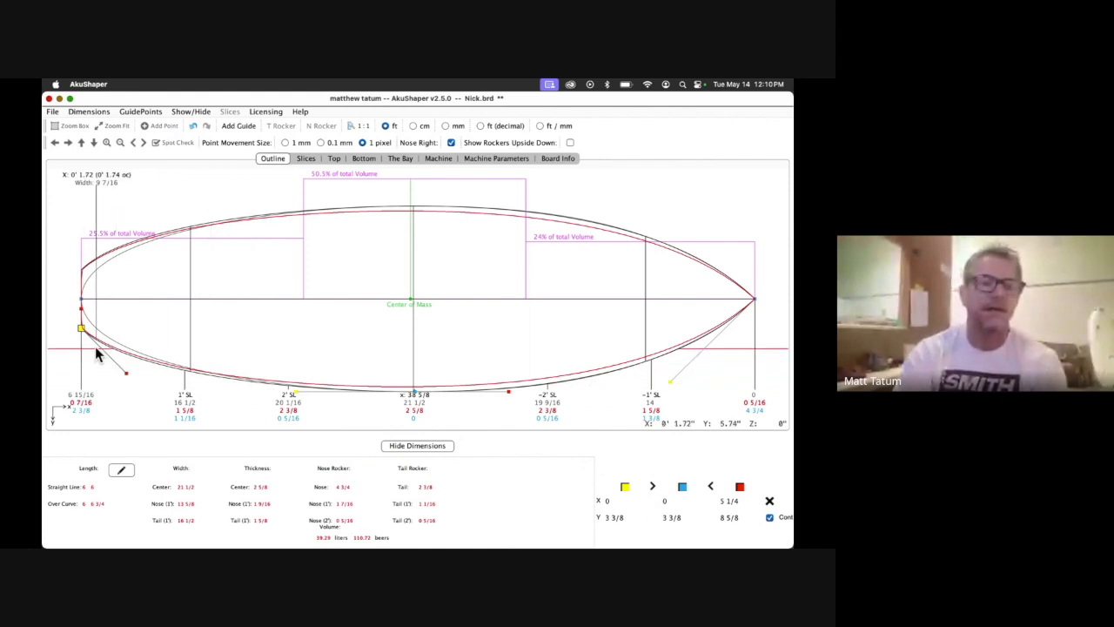
pyautogui.moveTo(82, 328); pyautogui.dragTo(82, 322)
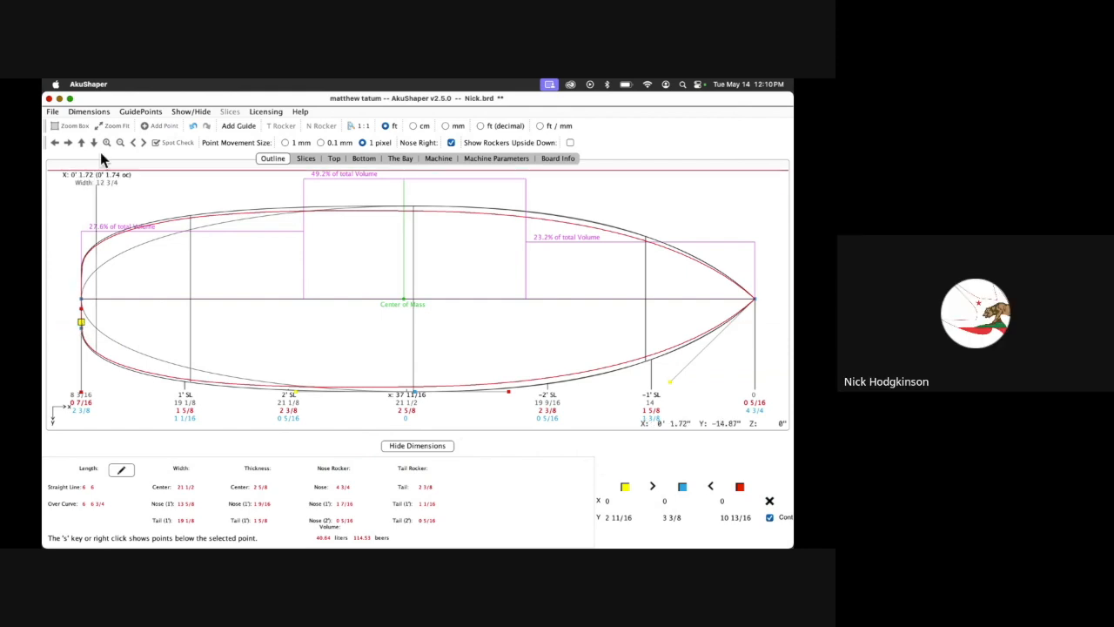
pyautogui.click(194, 128)
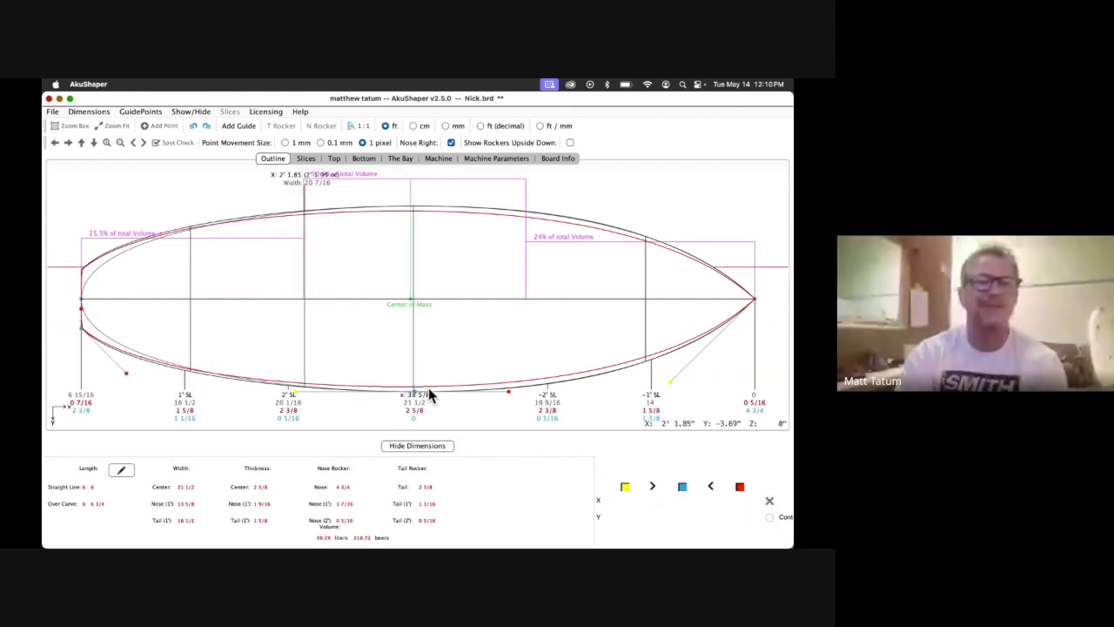
# Nudge the new tail corner point along the tail end to Y 3
pyautogui.click(80, 329)
pyautogui.press('Up')
pyautogui.press('Up')
pyautogui.press('Up')
pyautogui.press('Up')
pyautogui.press('Up')
pyautogui.press('Up')
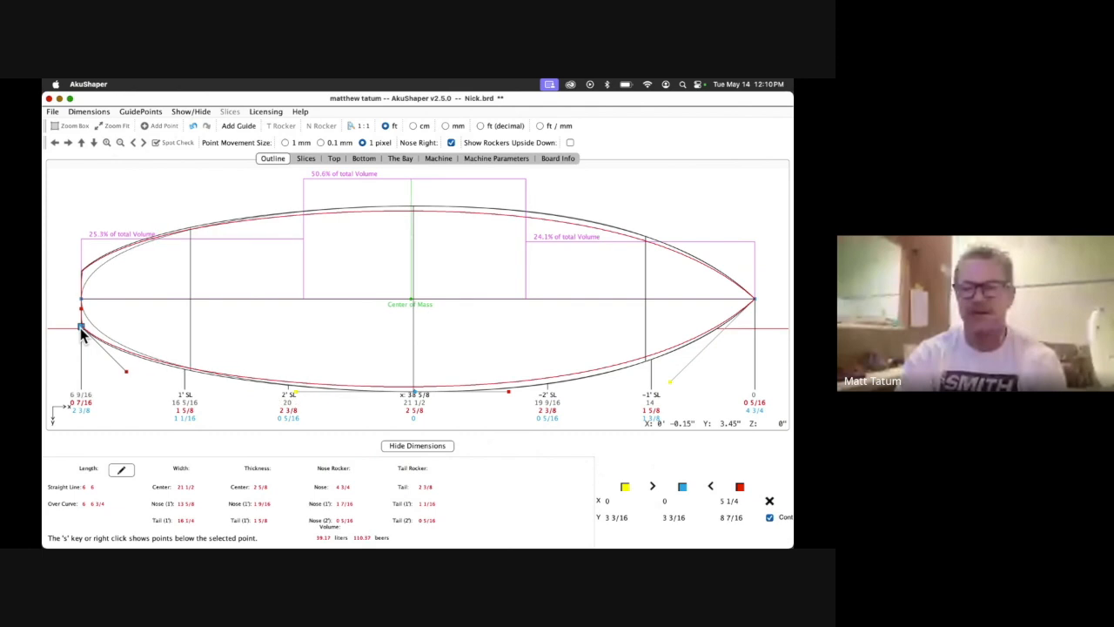
pyautogui.press('Up')
pyautogui.press('Up')
pyautogui.press('Up')
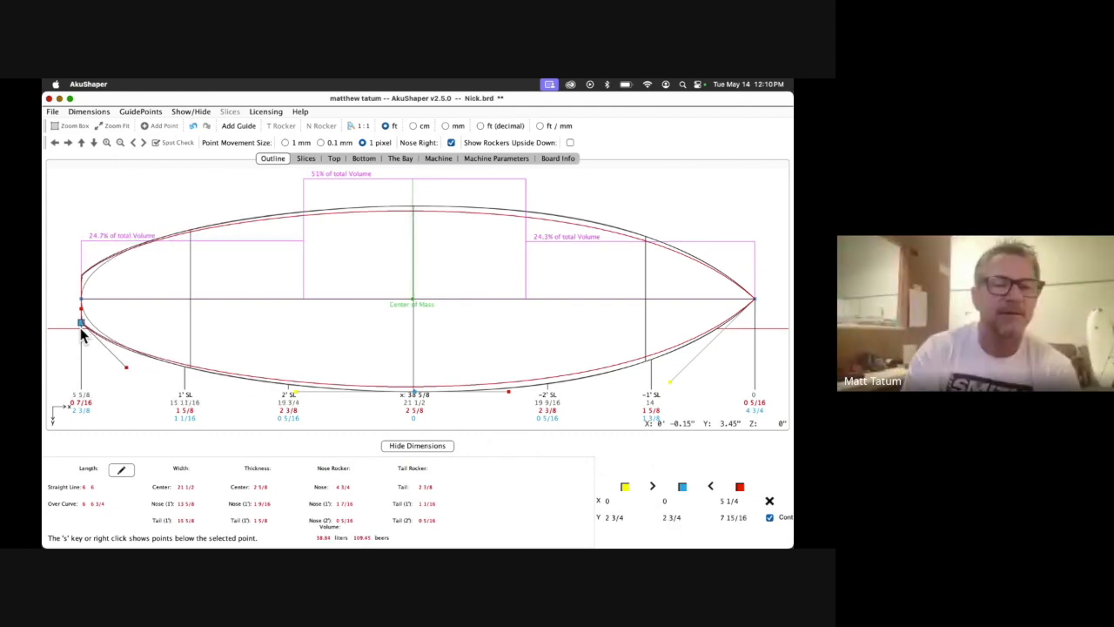
pyautogui.press('Up')
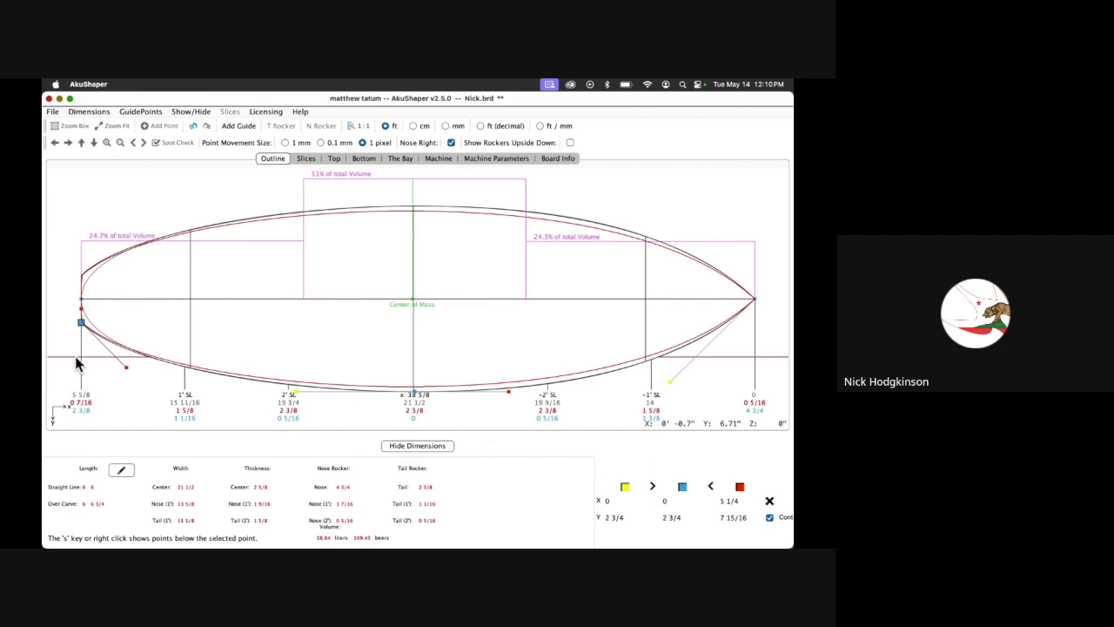
pyautogui.press('Down')
pyautogui.press('Down')
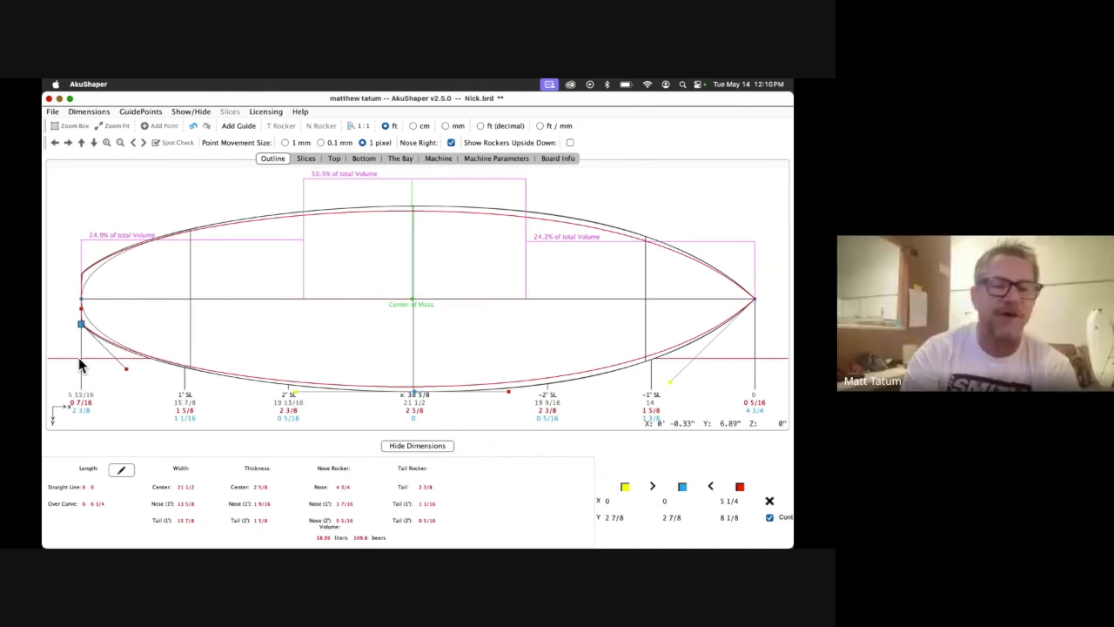
pyautogui.press('Down')
pyautogui.press('Down')
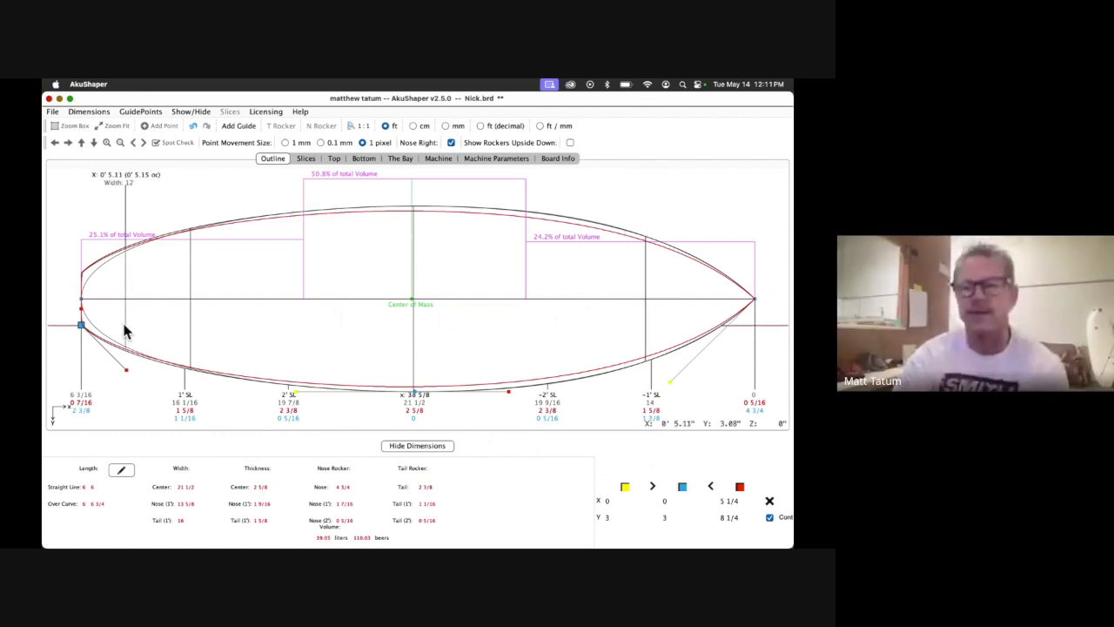
# Move the tail corner point to X 0 7/16, Y 3 1/4 and its yellow handle to X 0, Y 2 7/8
pyautogui.click(71, 125)
pyautogui.moveTo(54, 250); pyautogui.dragTo(155, 372)
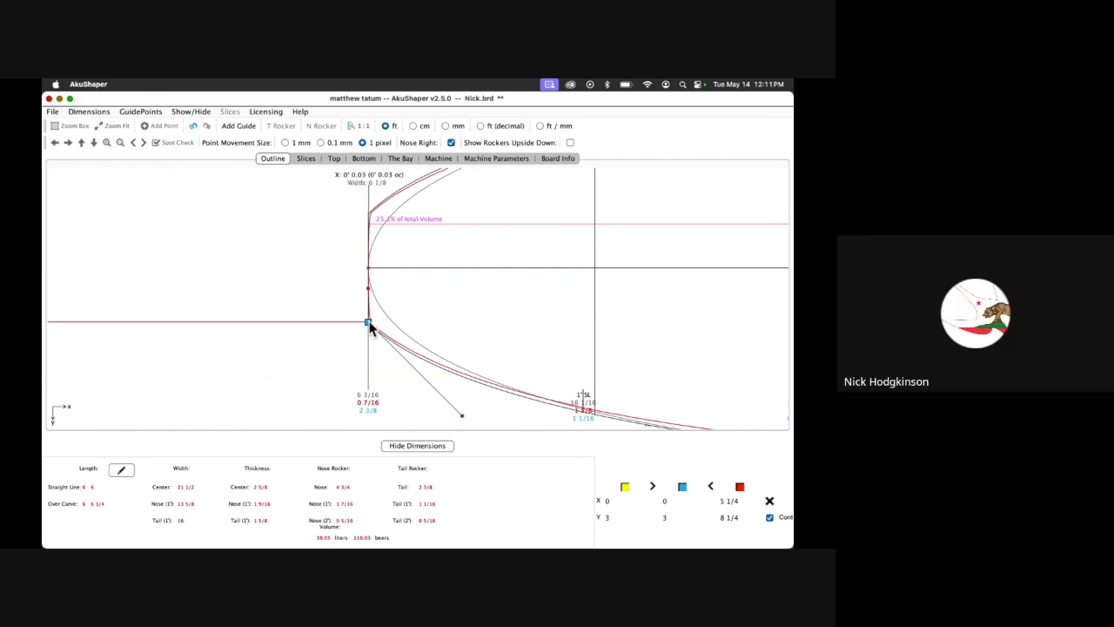
pyautogui.moveTo(369, 324); pyautogui.dragTo(378, 333)
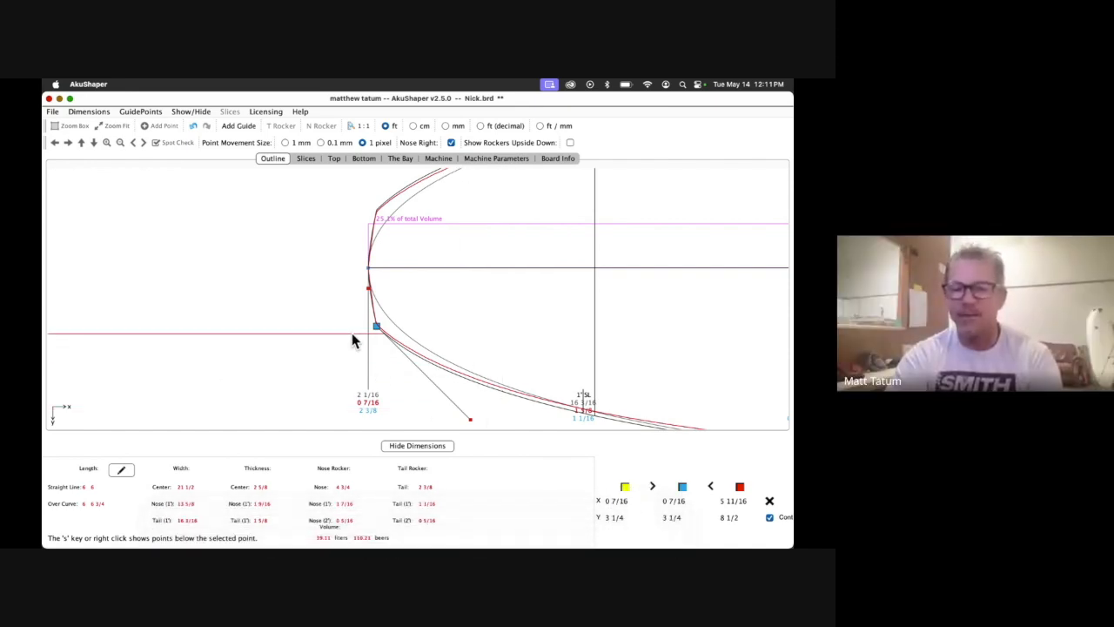
pyautogui.click(375, 326)
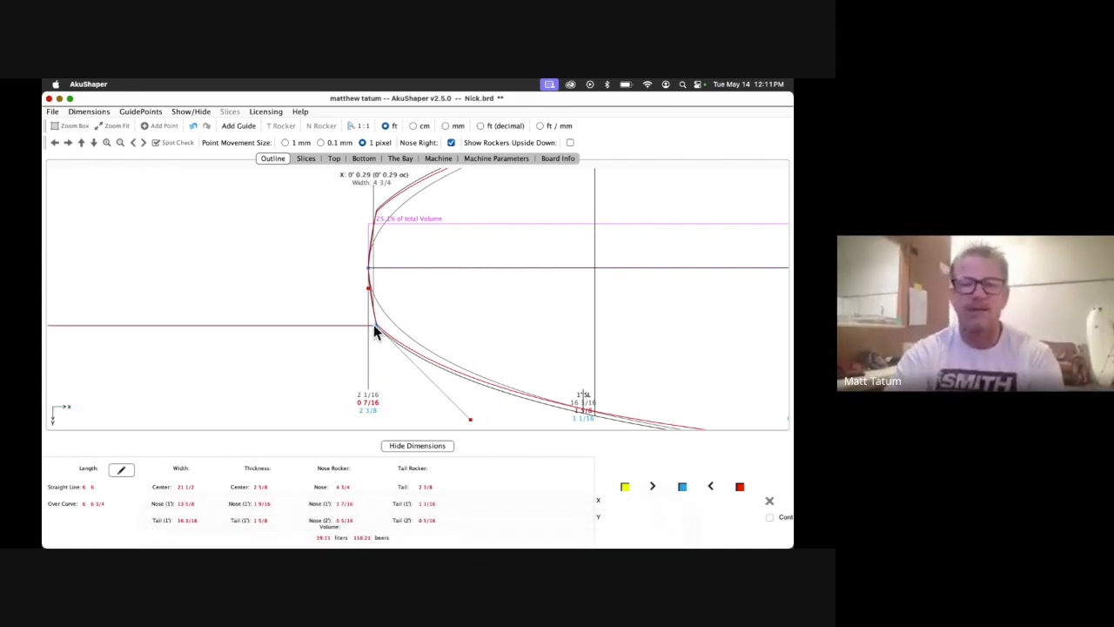
pyautogui.click(375, 327)
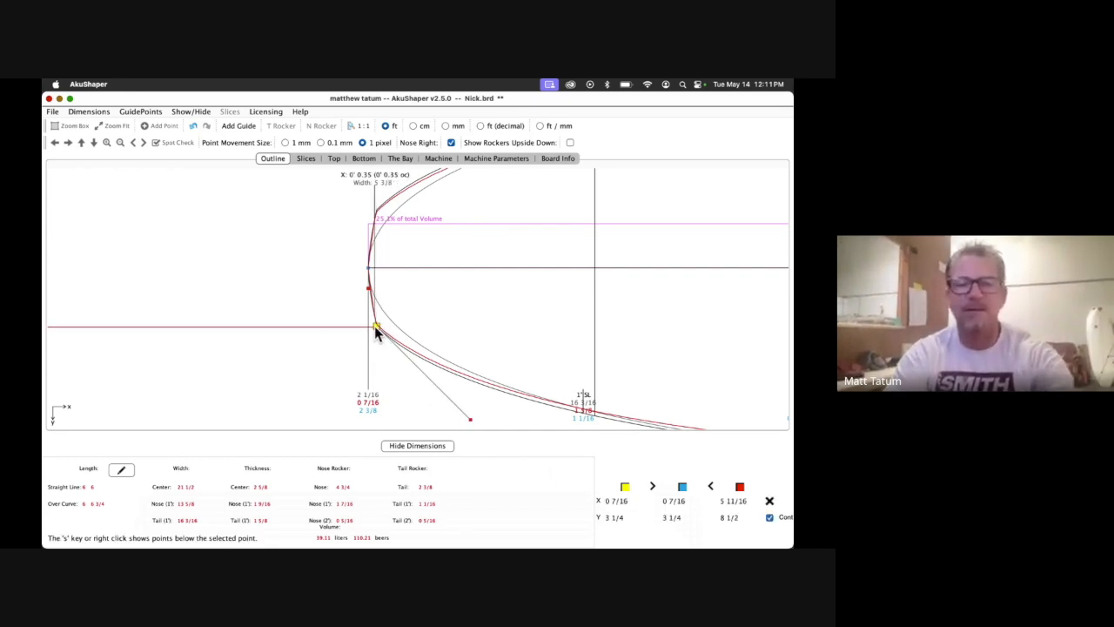
pyautogui.moveTo(374, 324); pyautogui.dragTo(365, 320)
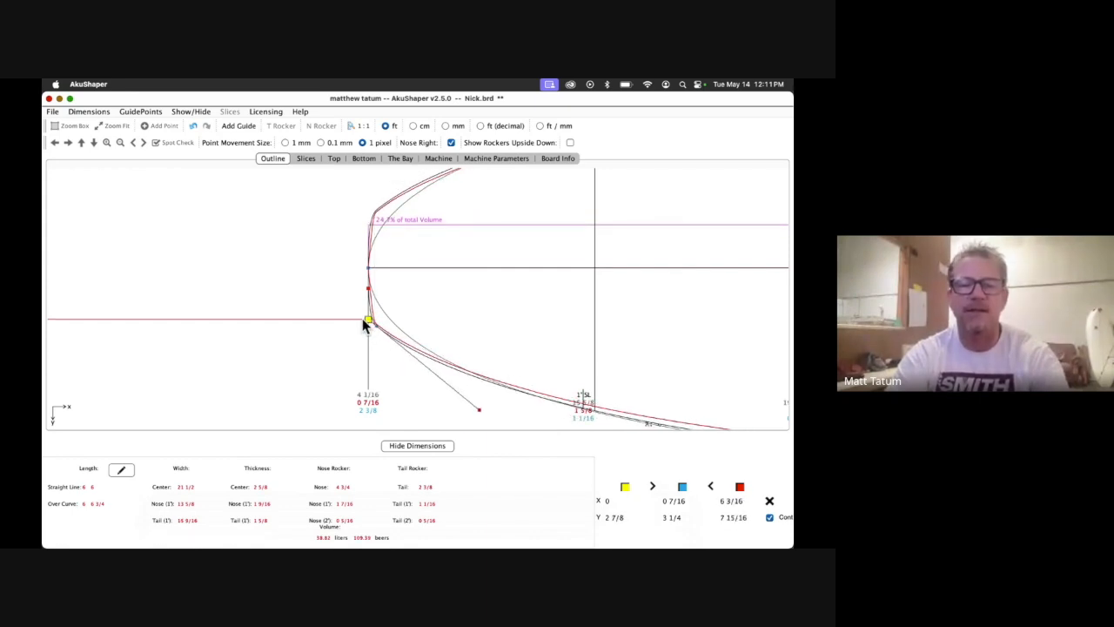
# Turn off continuity for the tail corner point and move its red handle to X 5 15/16, Y 8 1/16
pyautogui.click(770, 517)
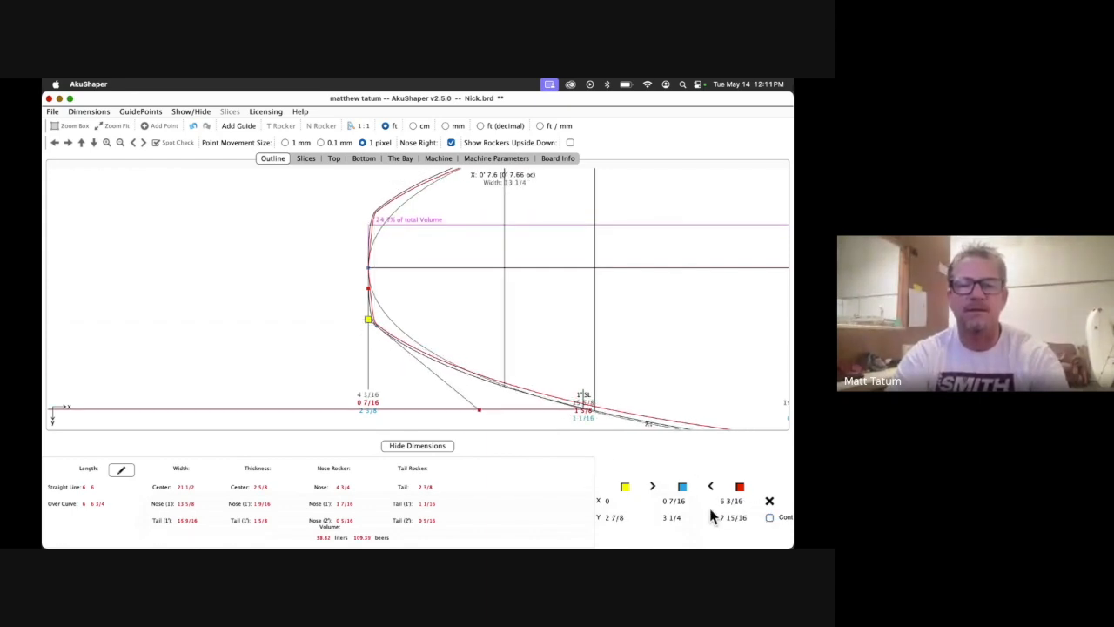
pyautogui.click(479, 409)
pyautogui.moveTo(481, 415); pyautogui.dragTo(476, 414)
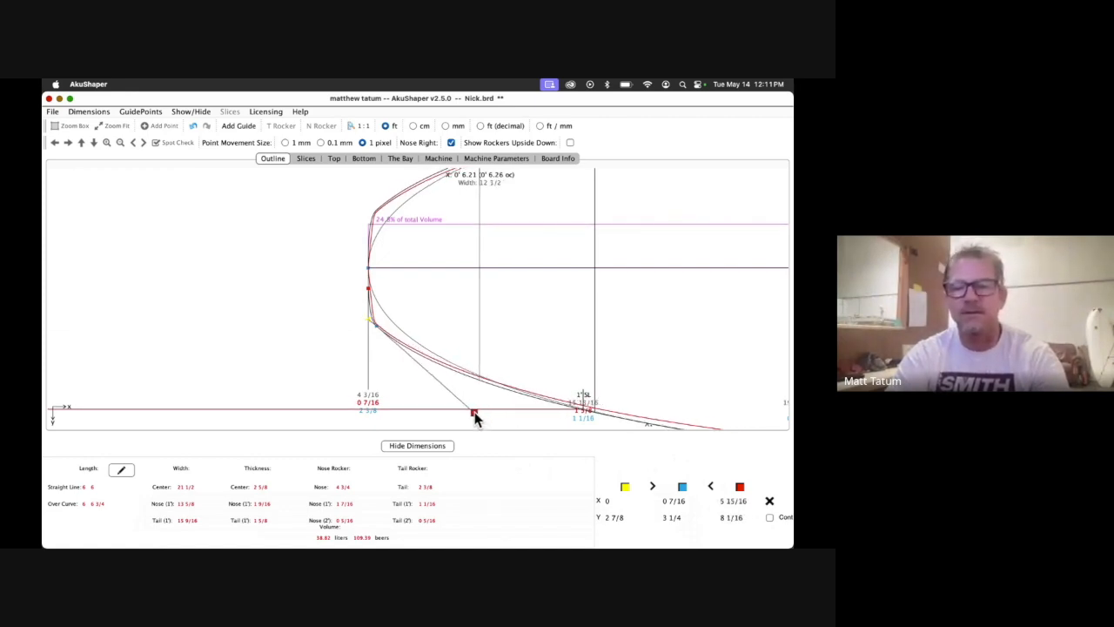
# Extend the red handle of the tail's centerline point outward to Y 1 5/8
pyautogui.click(370, 319)
pyautogui.click(369, 289)
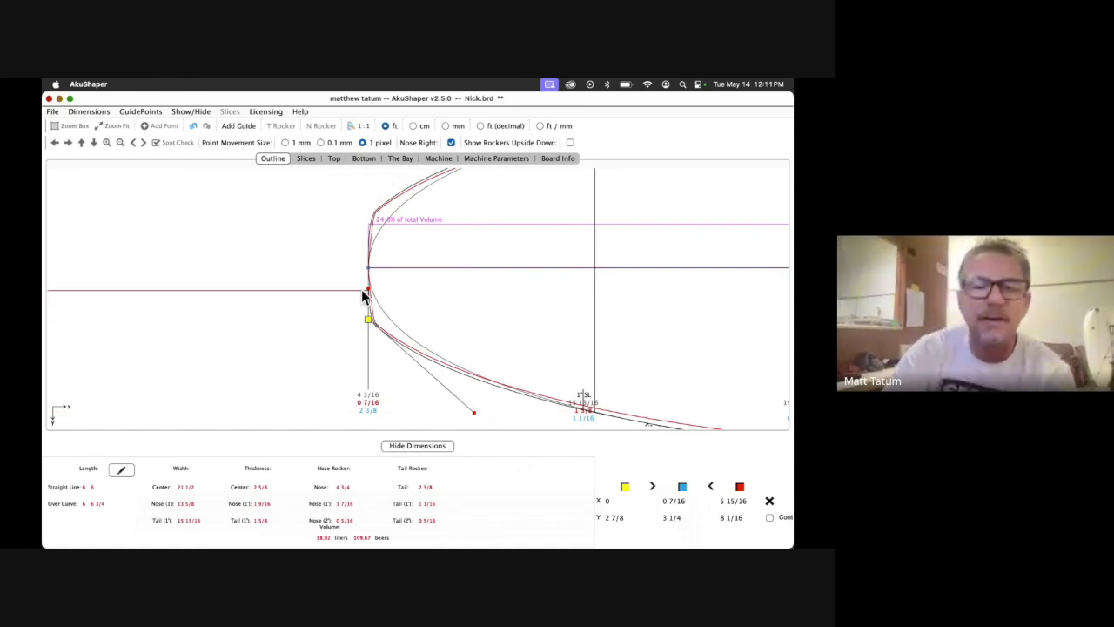
pyautogui.click(369, 290)
pyautogui.press('Down')
pyautogui.press('Down')
pyautogui.press('Down')
pyautogui.press('Down')
pyautogui.press('Down')
pyautogui.press('Down')
pyautogui.press('Down')
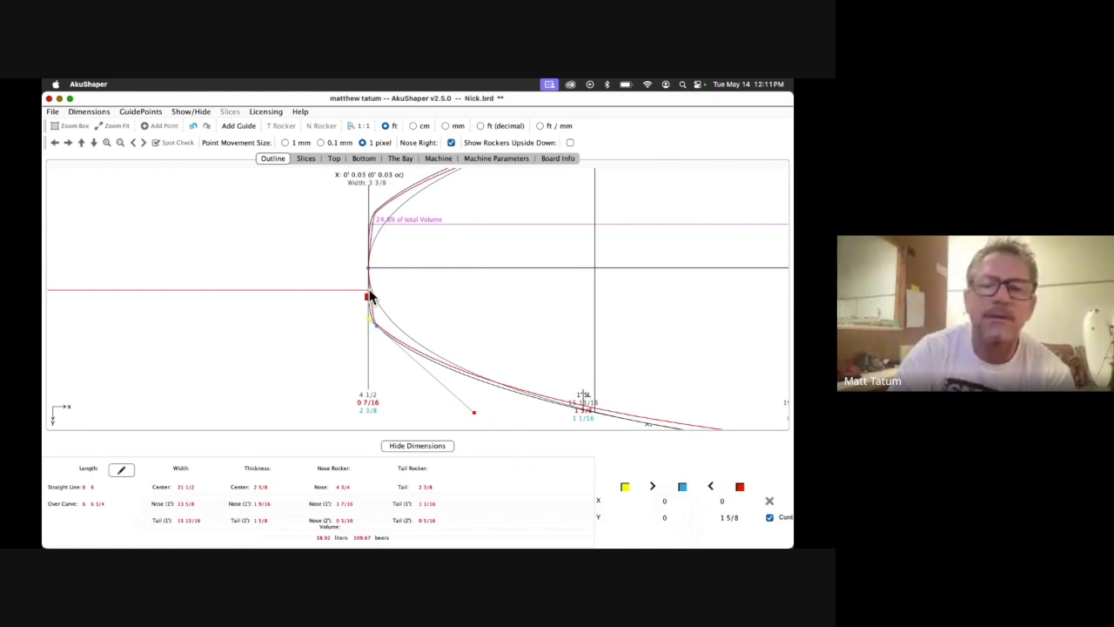
# Nudge the tail corner point to X 0 11/16, Y 3 3/8
pyautogui.click(375, 324)
pyautogui.press('Right')
pyautogui.press('Right')
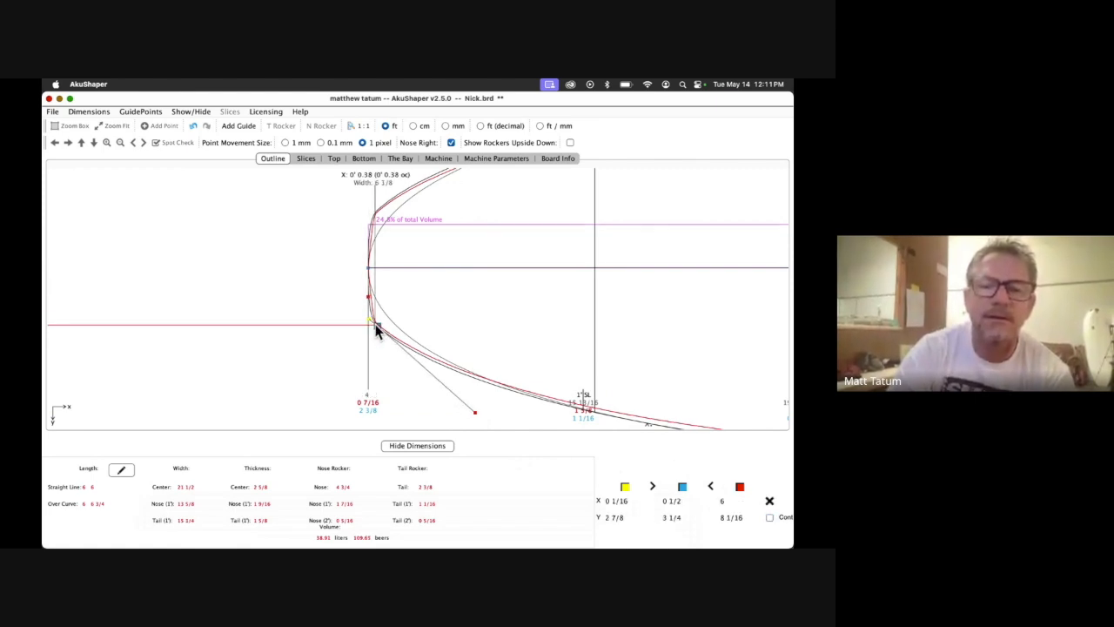
pyautogui.press('Down')
pyautogui.press('Right')
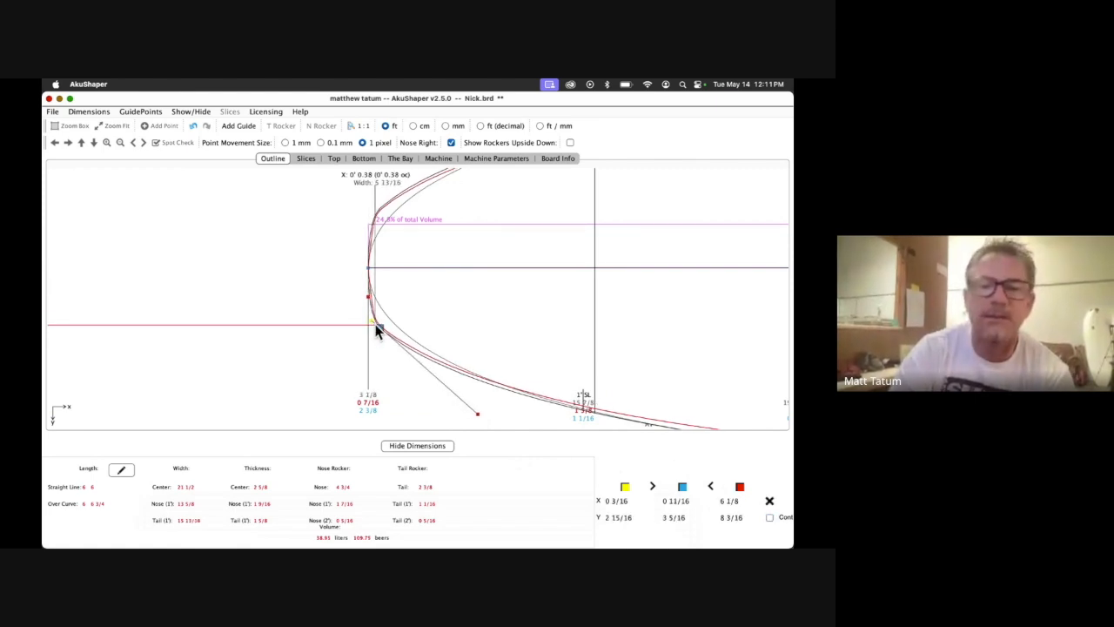
pyautogui.press('Down')
# Move the tail corner point's yellow handle to X 0, Y 3
pyautogui.click(369, 321)
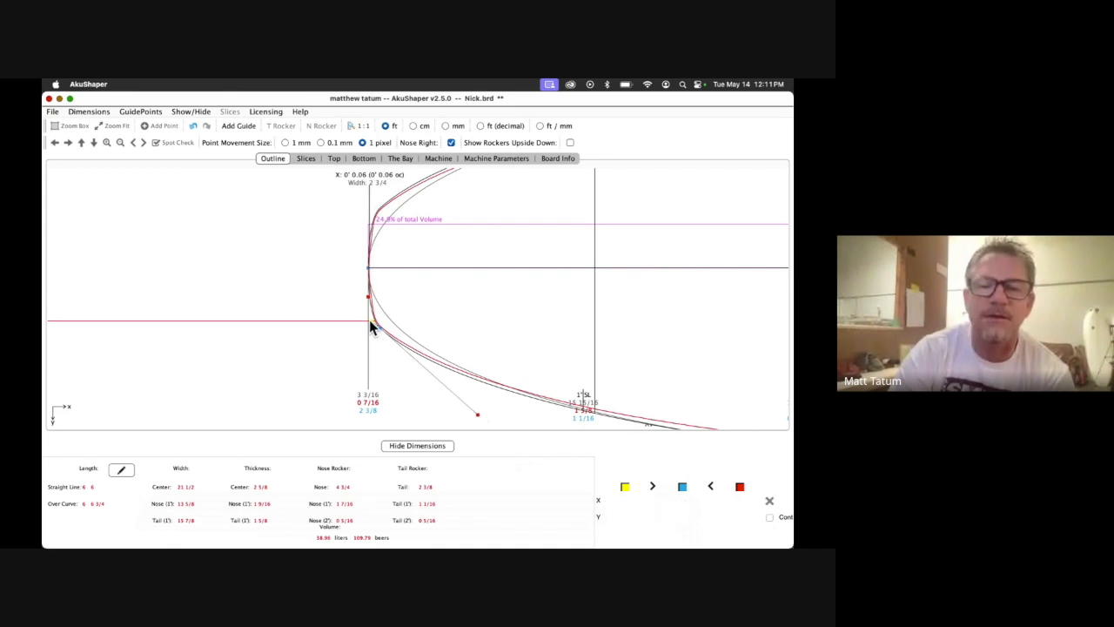
pyautogui.click(372, 320)
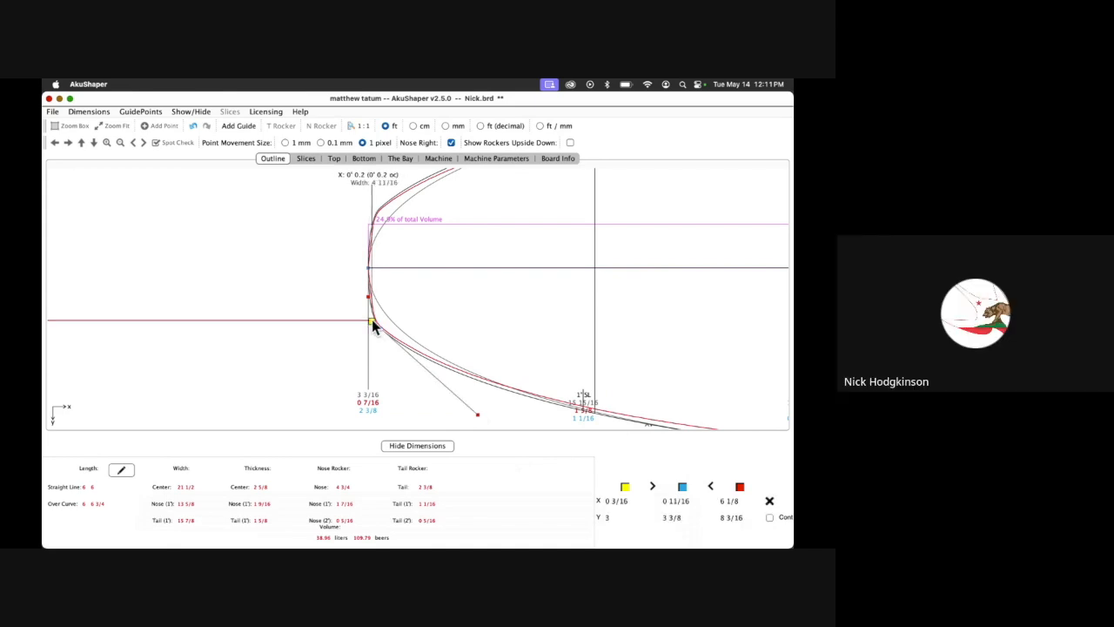
pyautogui.press('Left')
pyautogui.press('Left')
pyautogui.press('Left')
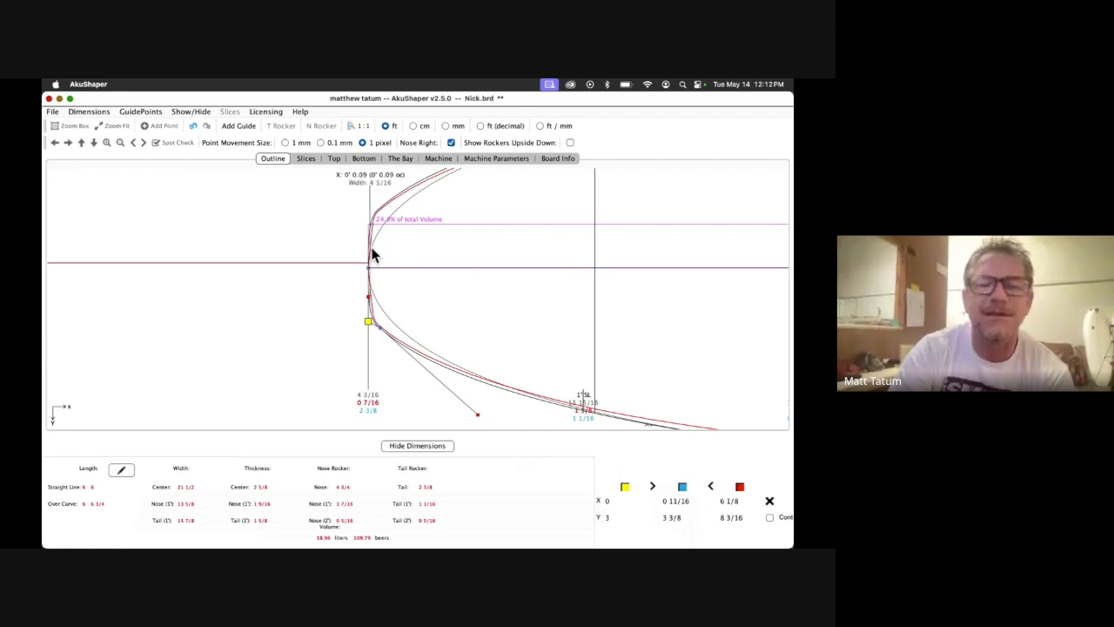
pyautogui.click(109, 125)
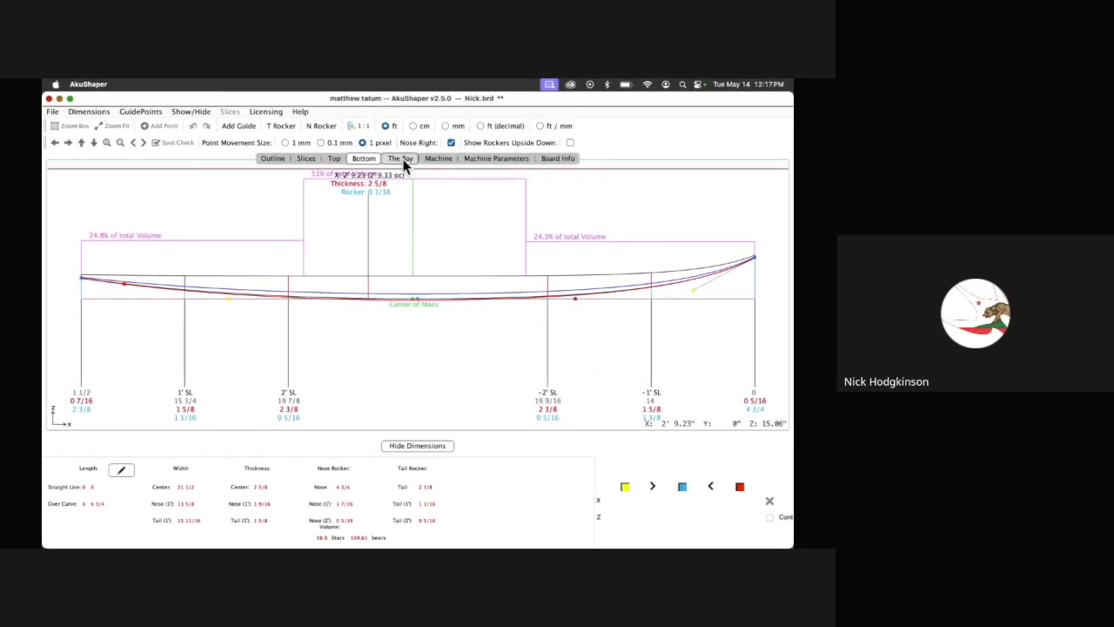
# Examine the board in The Bay's 3D view, orbiting to oblique and end-on angles
pyautogui.click(400, 159)
pyautogui.moveTo(398, 304); pyautogui.dragTo(746, 189)
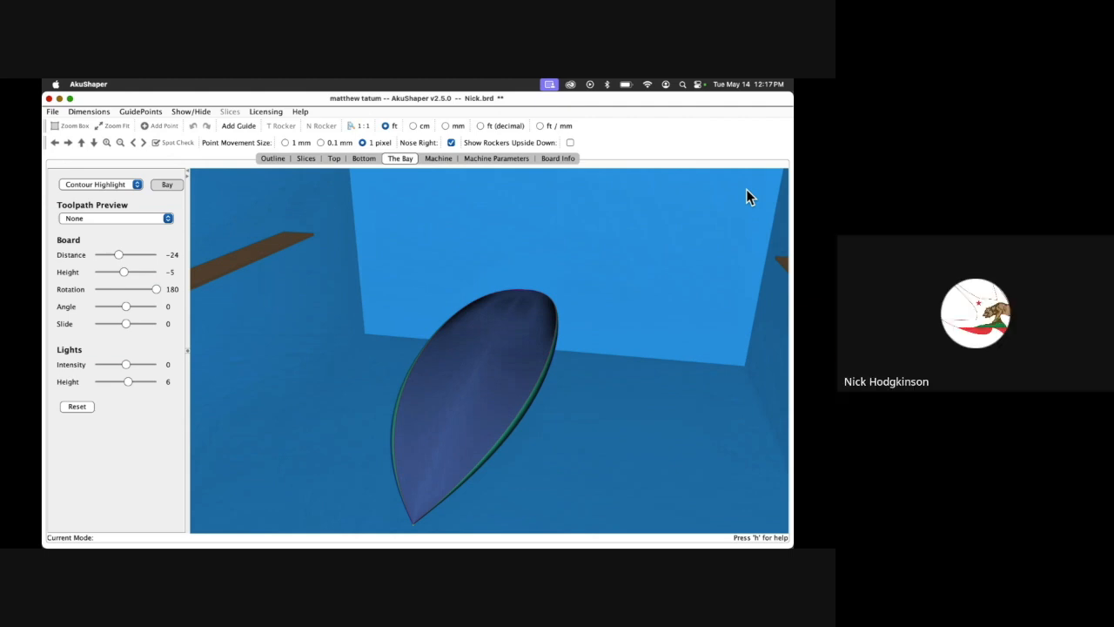
pyautogui.moveTo(632, 361); pyautogui.dragTo(647, 309)
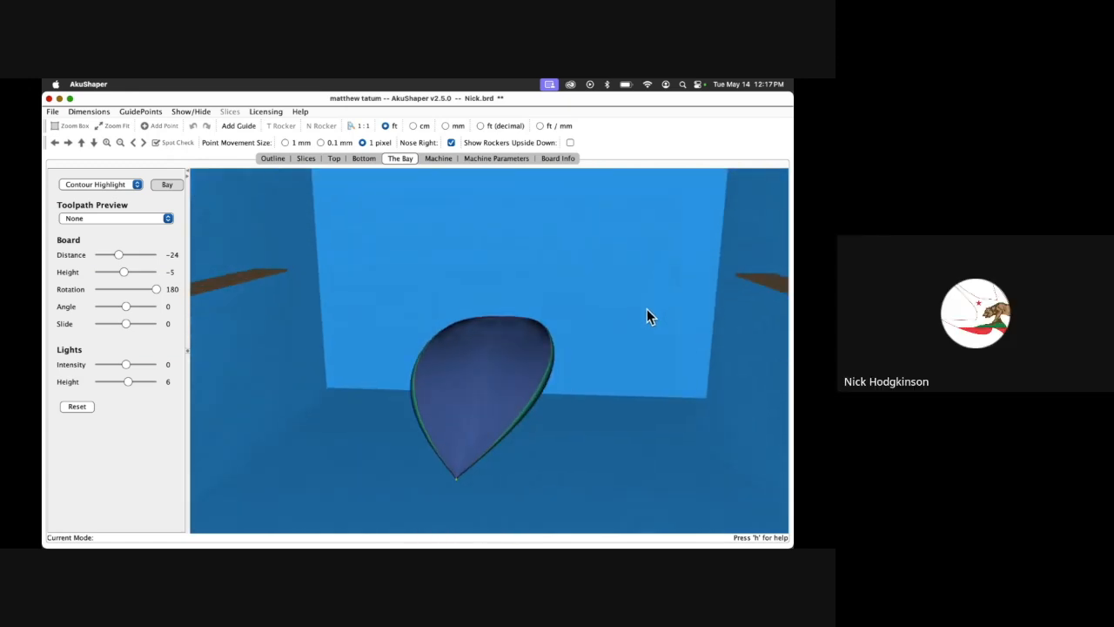
# Review the board's position in the Machine view and the cutting settings in Machine Parameters, and return to the outline
pyautogui.click(436, 159)
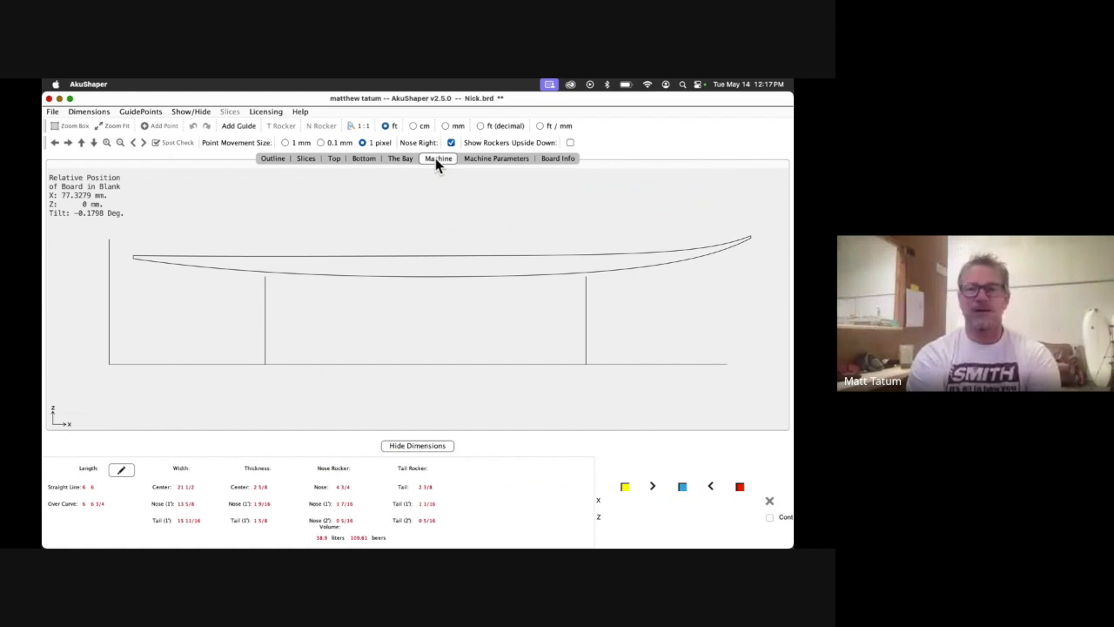
pyautogui.click(479, 158)
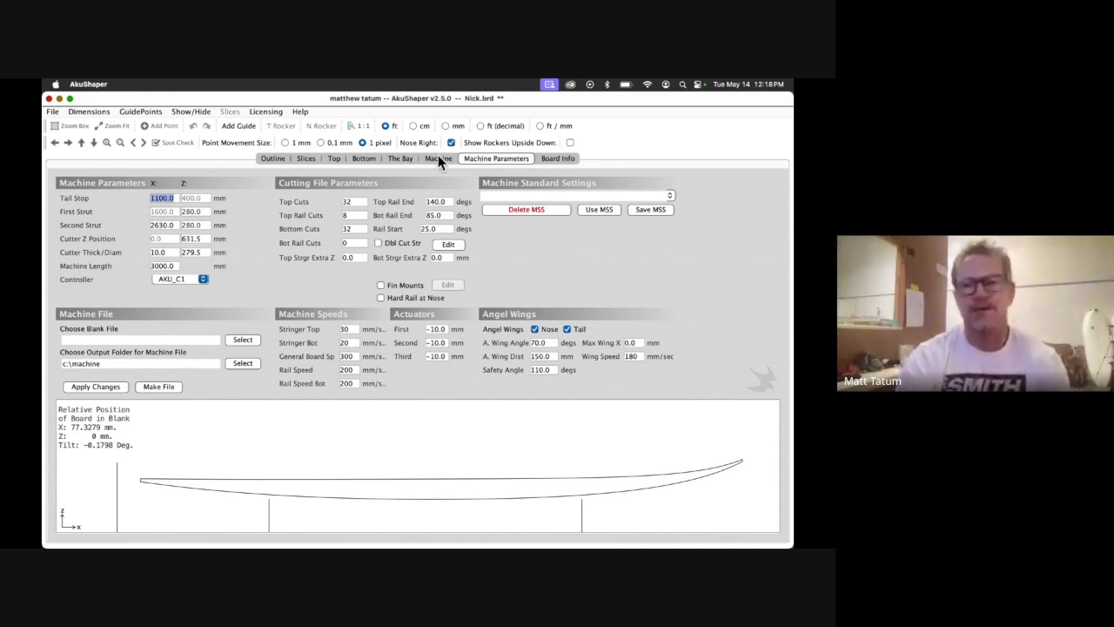
pyautogui.click(273, 158)
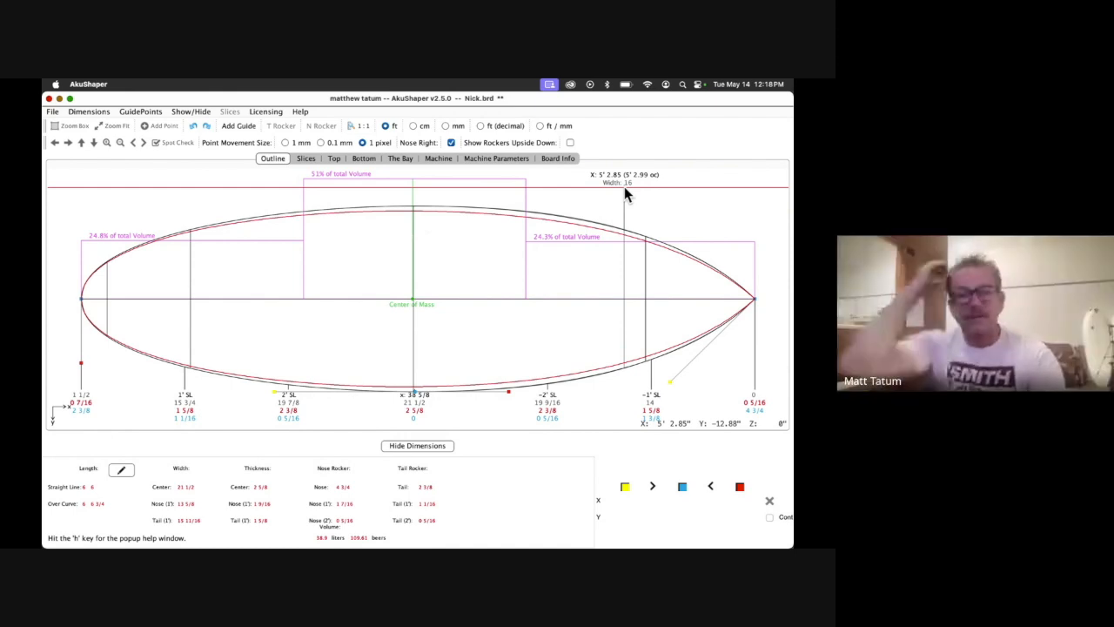
# Move the outline's wide point forward to X 39 1/16, keeping Y at 10 3/4
pyautogui.click(416, 394)
pyautogui.press('Right')
pyautogui.press('Right')
pyautogui.press('Right')
pyautogui.press('Right')
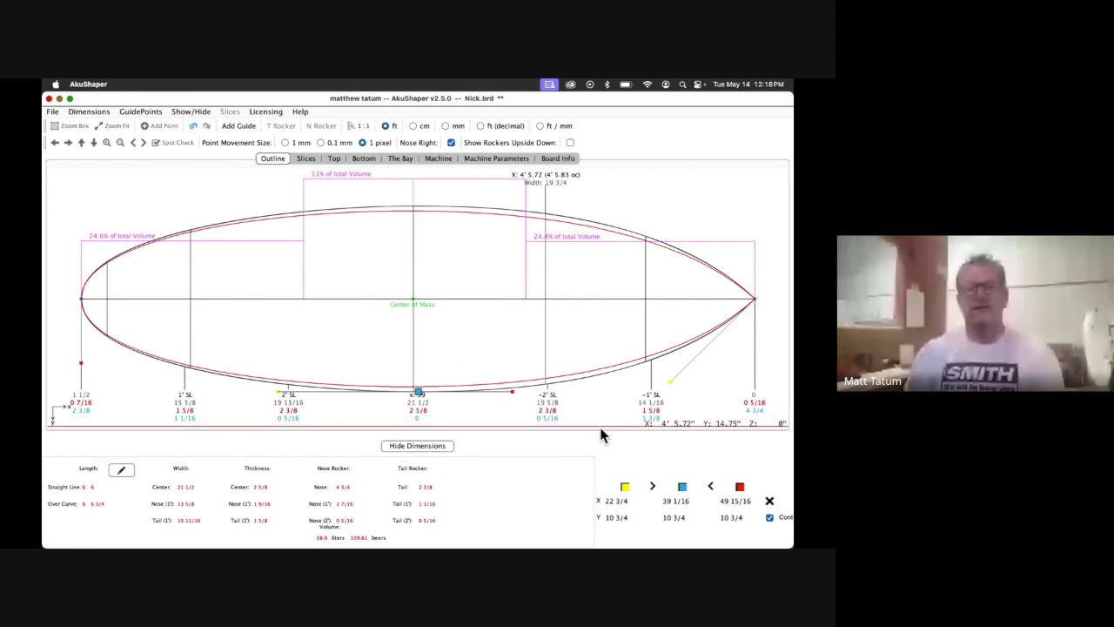
# Adjust the nose outline handle to X 68 3/16, Y 9 9/16 and the tail outline handle to Y 7 9/16
pyautogui.click(670, 382)
pyautogui.press('Up')
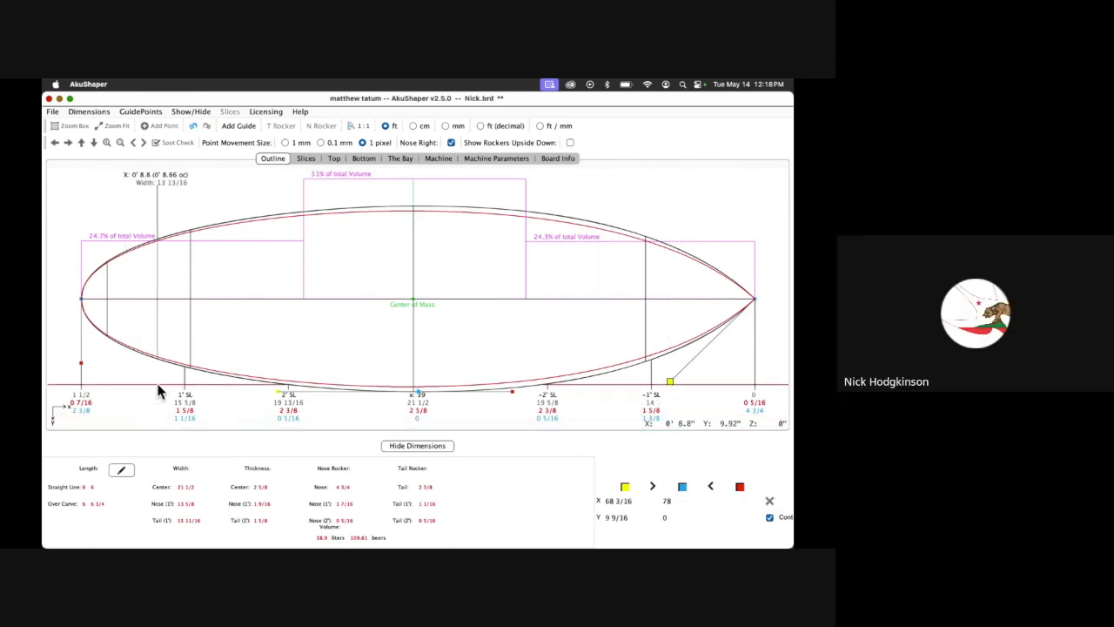
pyautogui.click(81, 364)
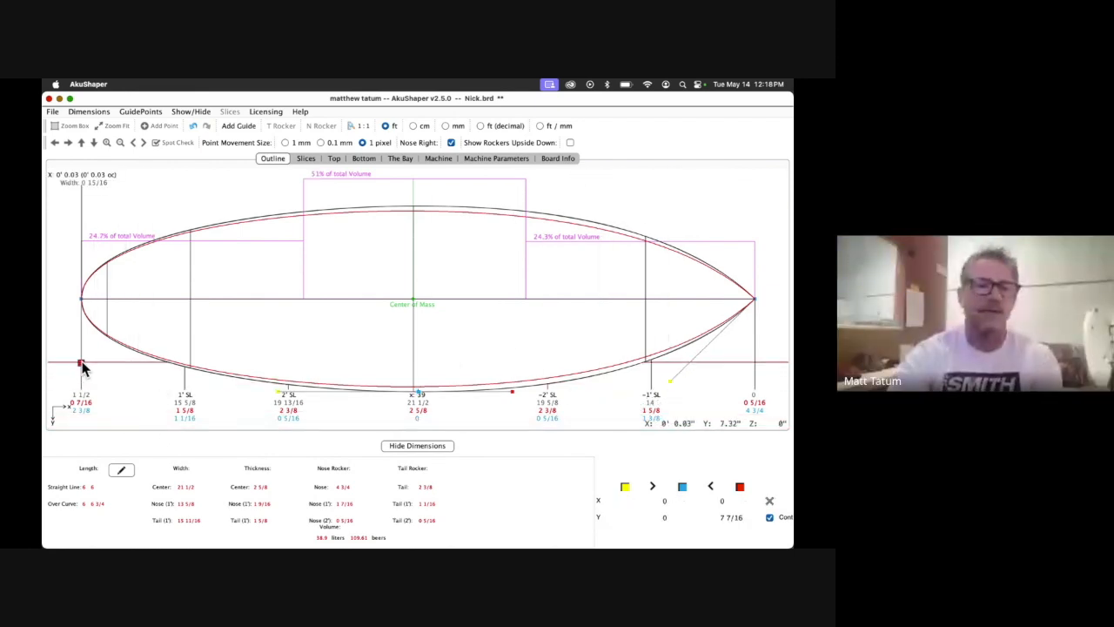
pyautogui.press('Down')
pyautogui.press('Down')
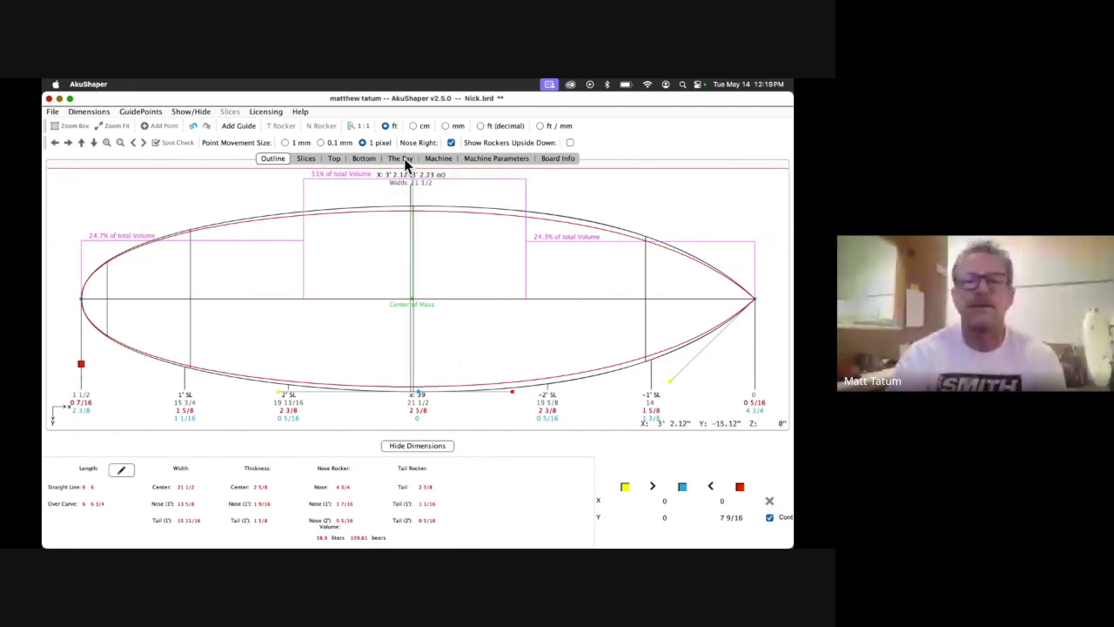
# Check the slice and the top rocker profile, and turn on the upside-down display of the rockers
pyautogui.click(312, 157)
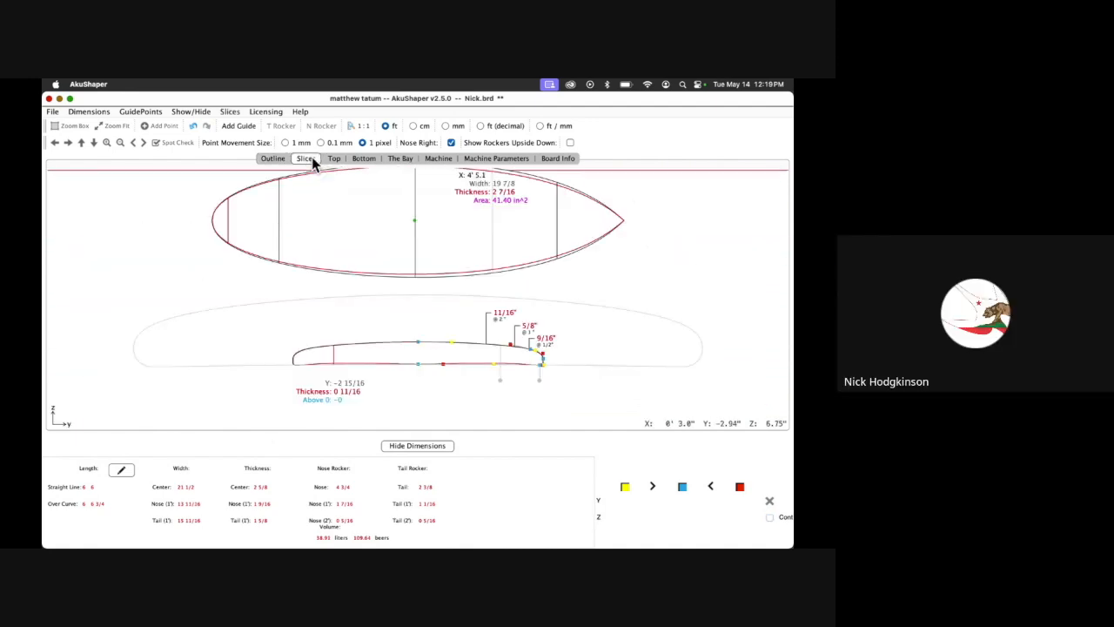
pyautogui.click(338, 159)
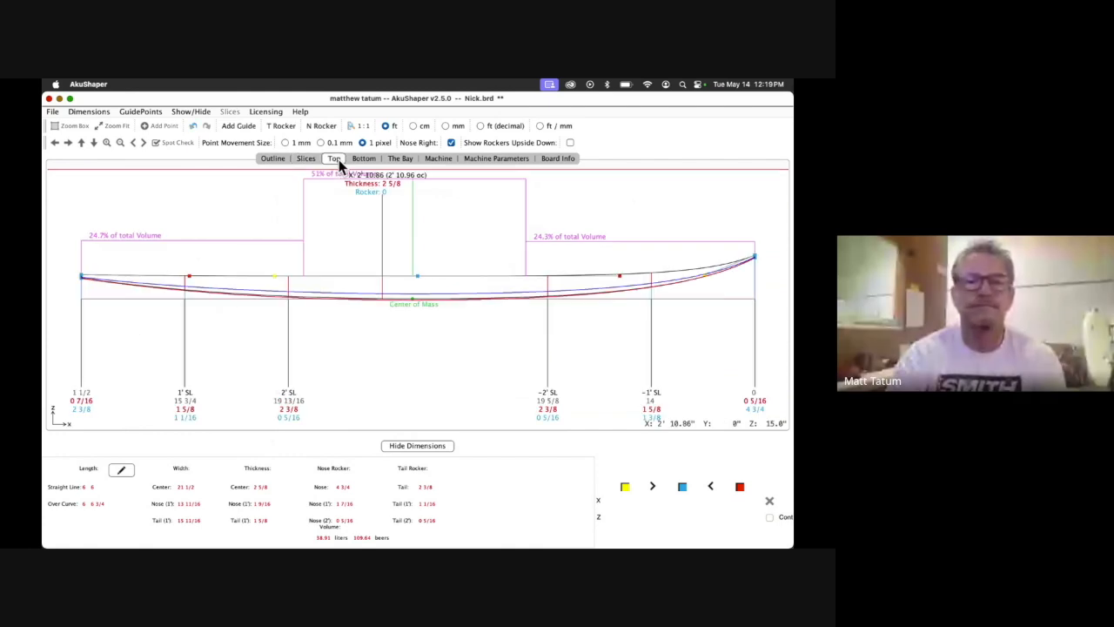
pyautogui.click(197, 113)
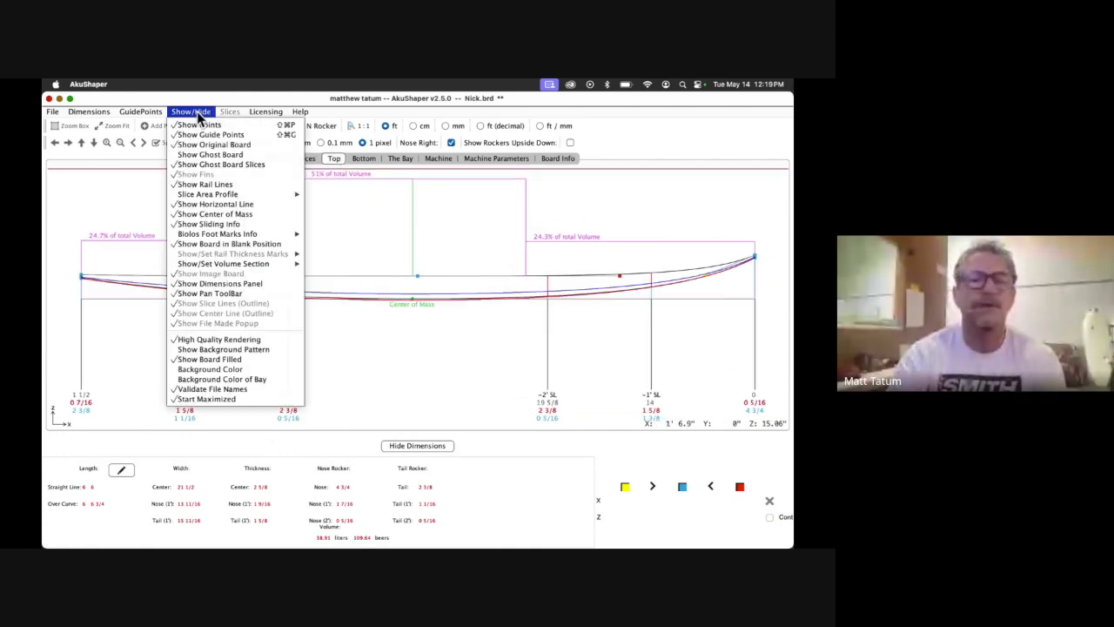
pyautogui.click(570, 143)
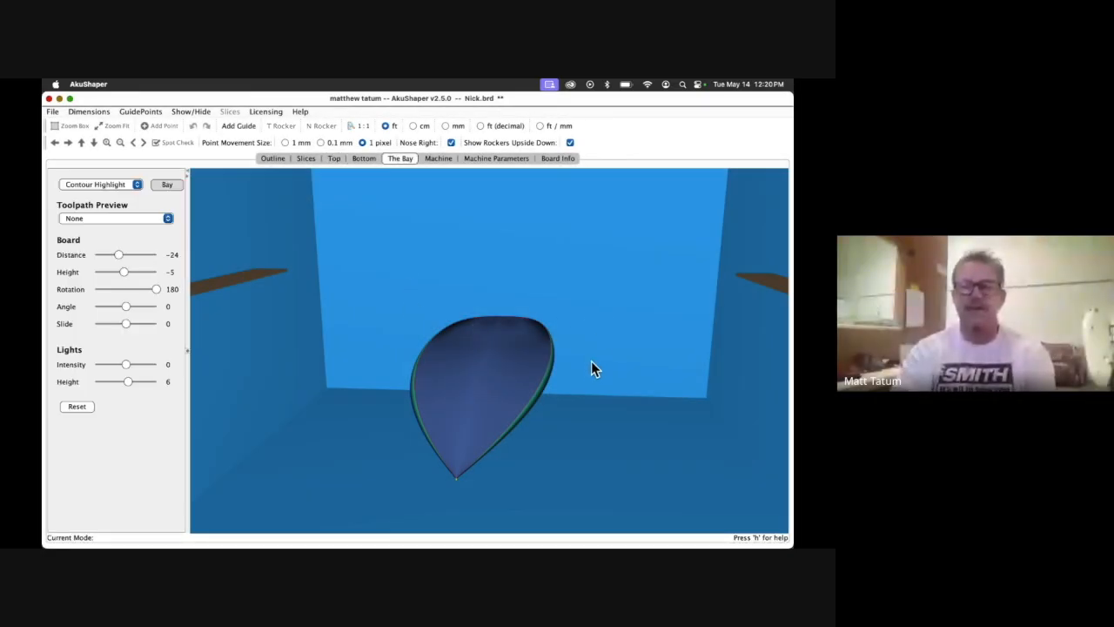
# Examine the board's rocker and rail side-on in The Bay, with distance -60, rotation 101 and angle -3
pyautogui.moveTo(591, 360); pyautogui.dragTo(439, 376)
pyautogui.moveTo(126, 308); pyautogui.dragTo(143, 289)
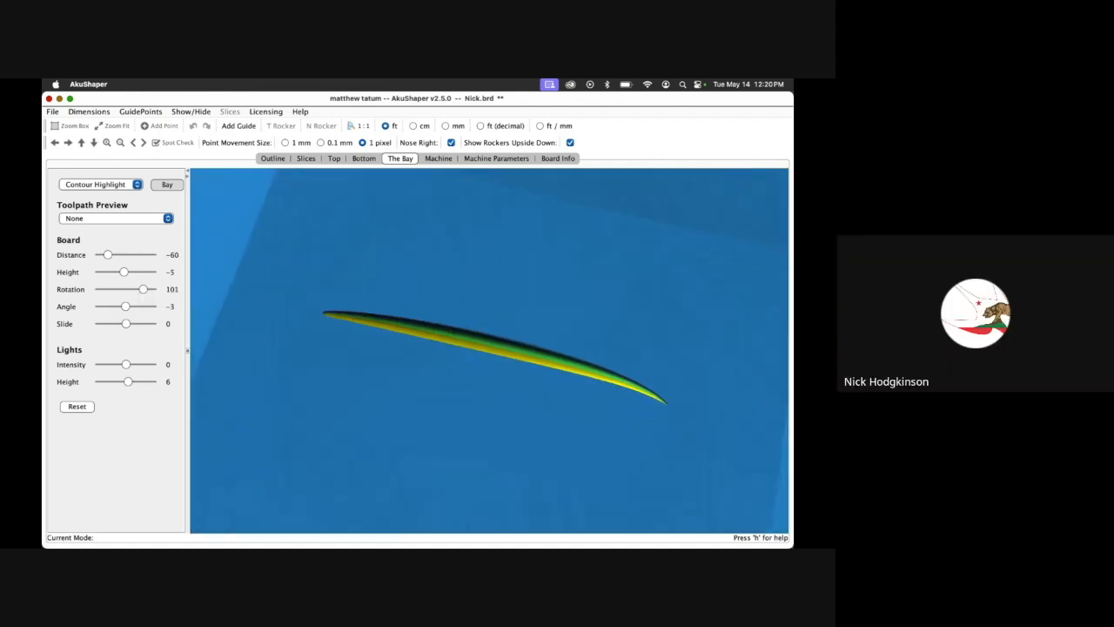
pyautogui.moveTo(484, 257); pyautogui.dragTo(541, 257)
pyautogui.moveTo(566, 542); pyautogui.dragTo(576, 546)
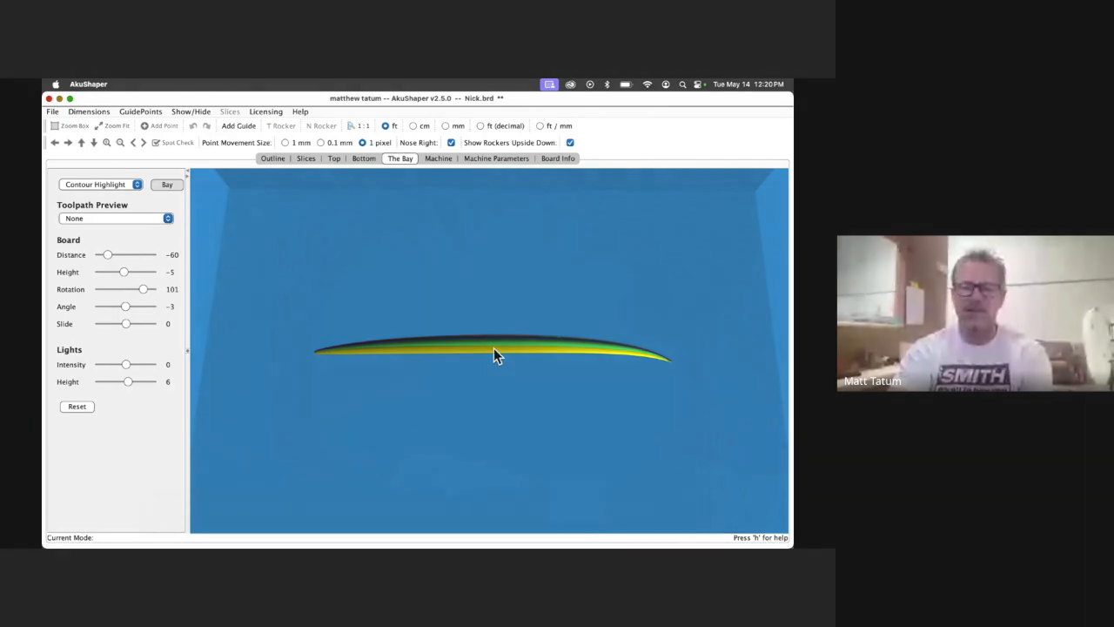